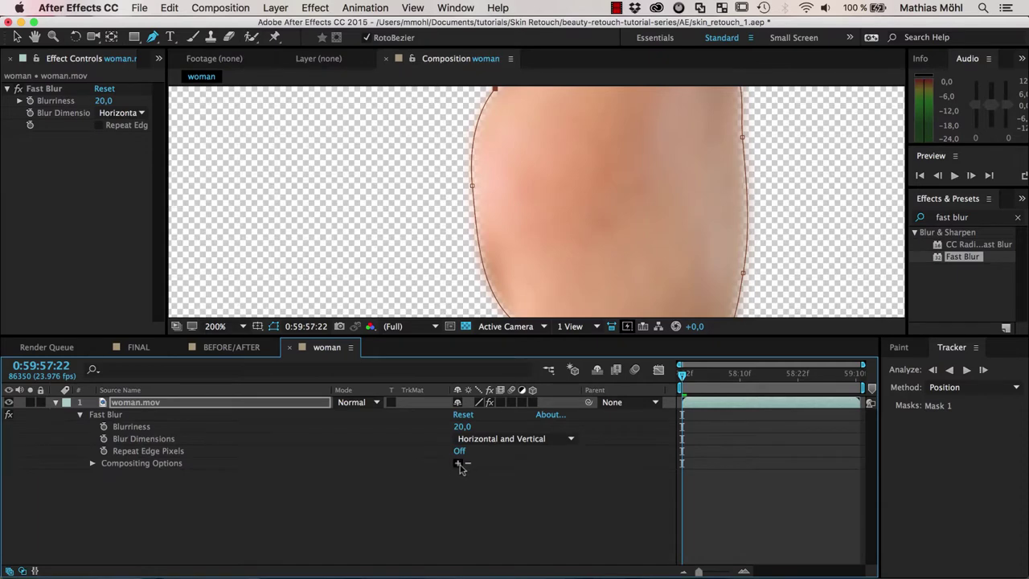
- Set Fast Blur's Compositing Options Mask Reference 1 to Mask 1 and enlarge the viewer
left_click(457, 463)
key("h")
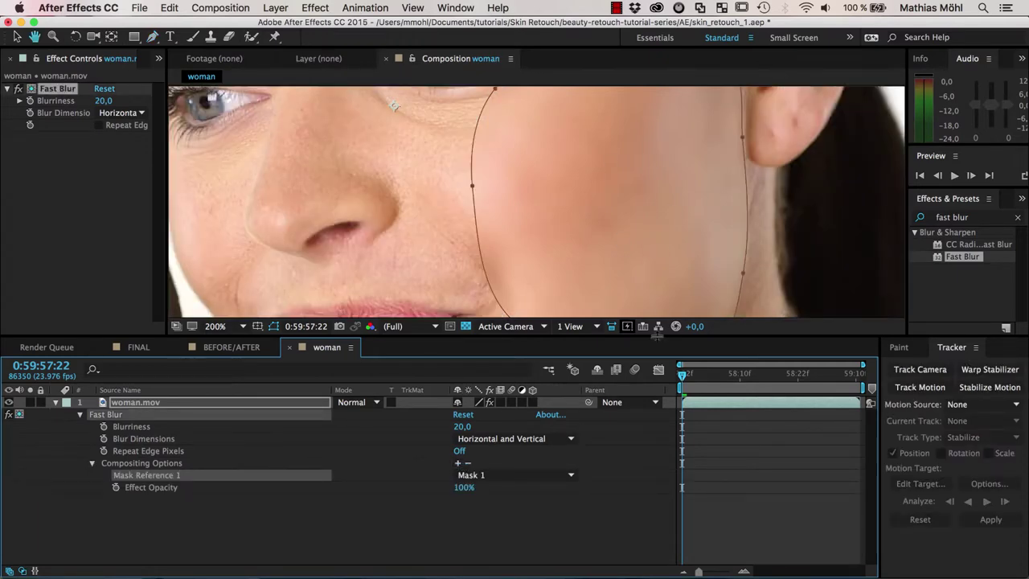
key("g")
left_click_drag(657, 336, 665, 433)
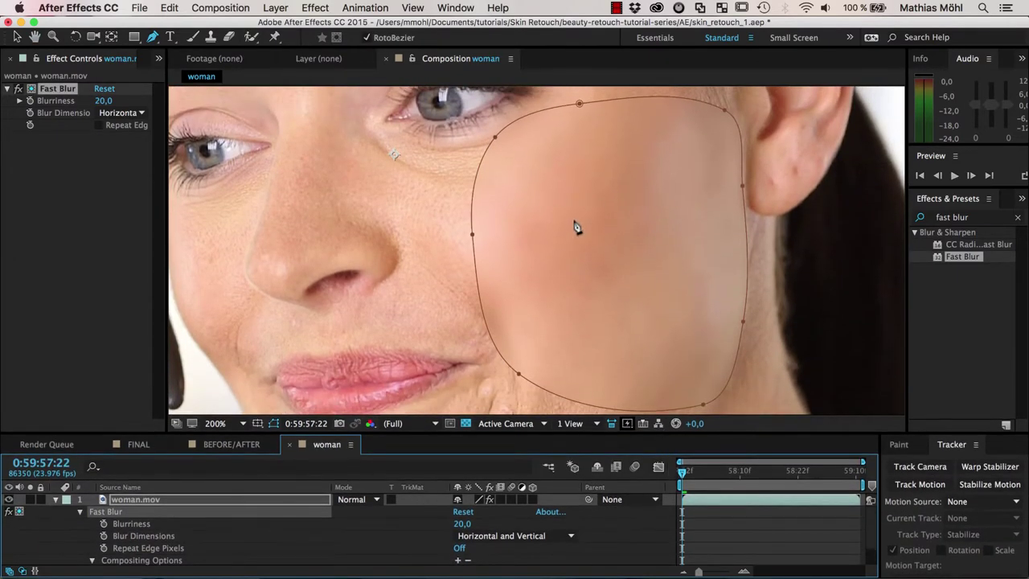
- Hide the mask outline and check the softened cheek at 400% and 200% zoom
left_click(274, 424)
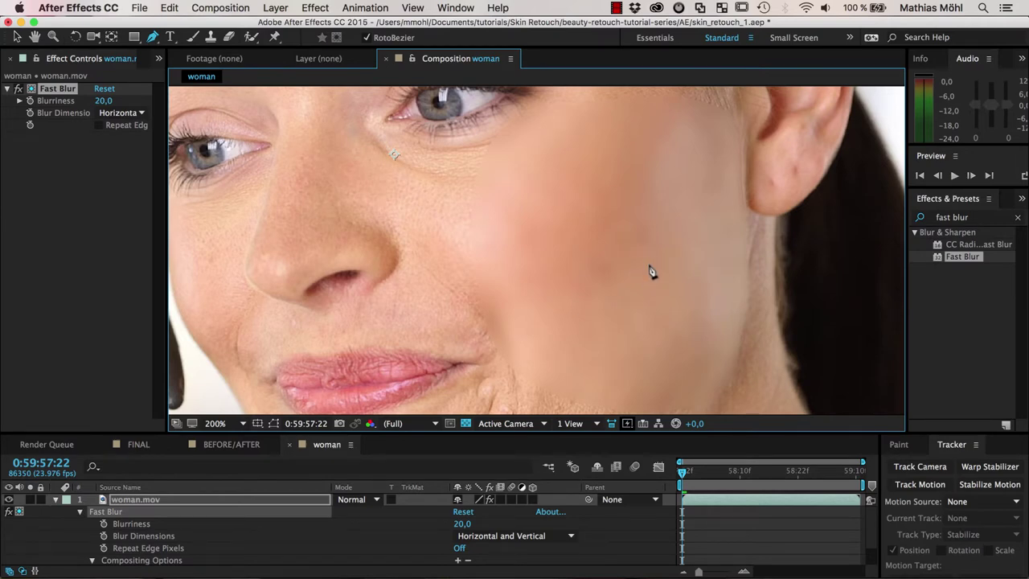
key("period")
key("comma")
key("comma")
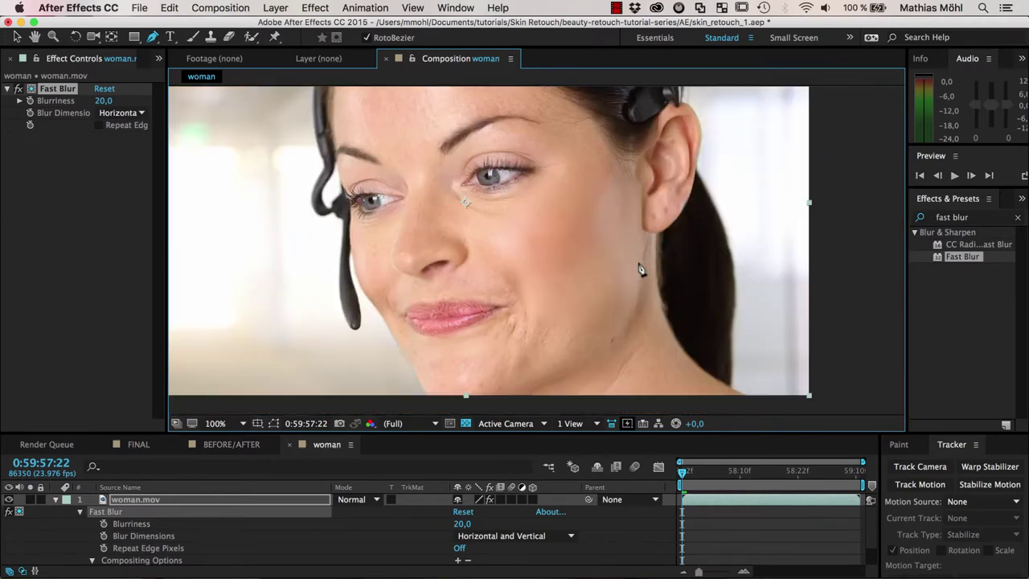
key("period")
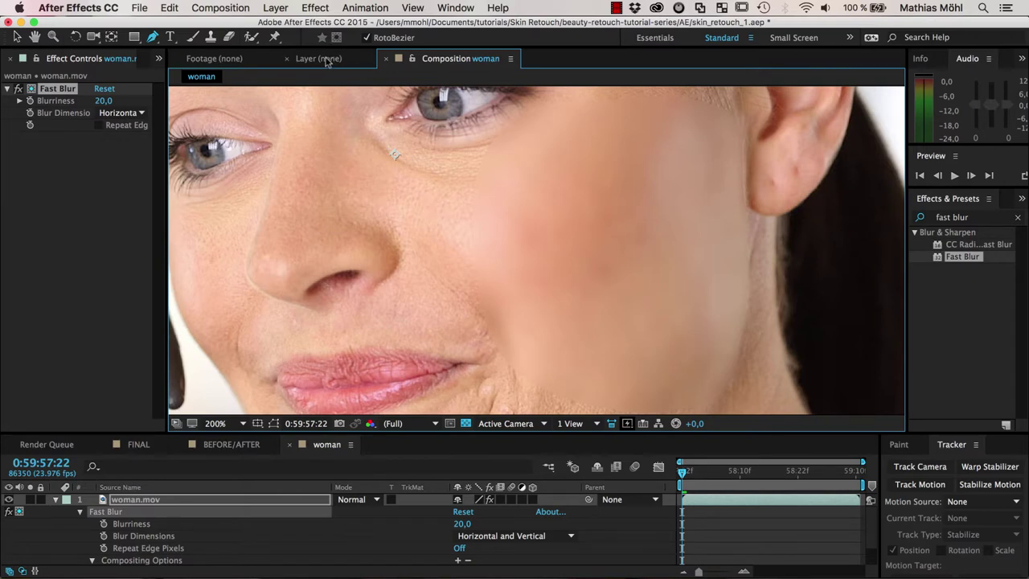
- Compare the BEFORE/AFTER composition at 200% and 400%, panning across the mouth and cheek skin
left_click(215, 447)
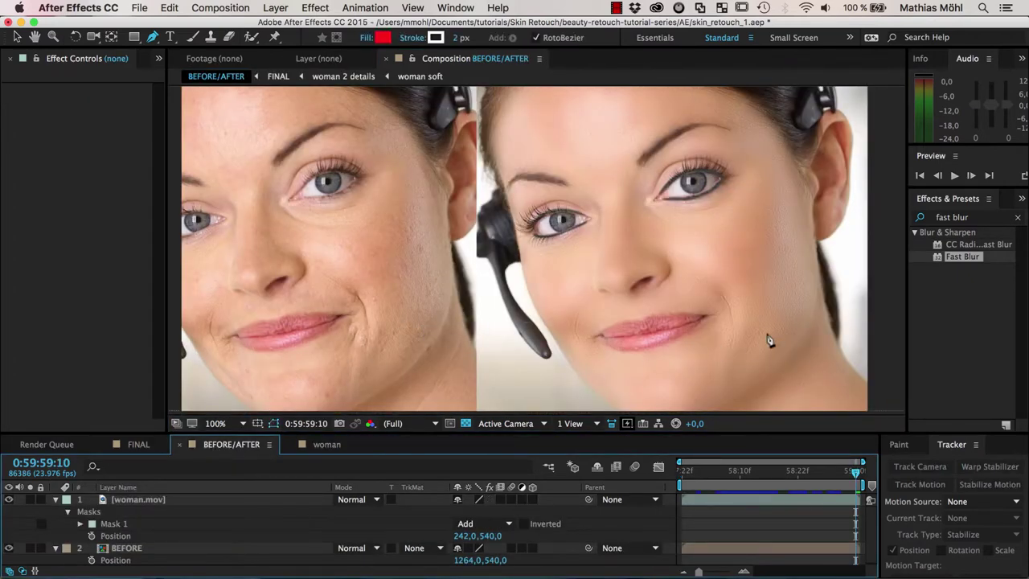
key("period")
key("h")
mouse_move(828, 298)
left_mouse_down()
mouse_move(487, 222)
mouse_move(834, 200)
left_mouse_up()
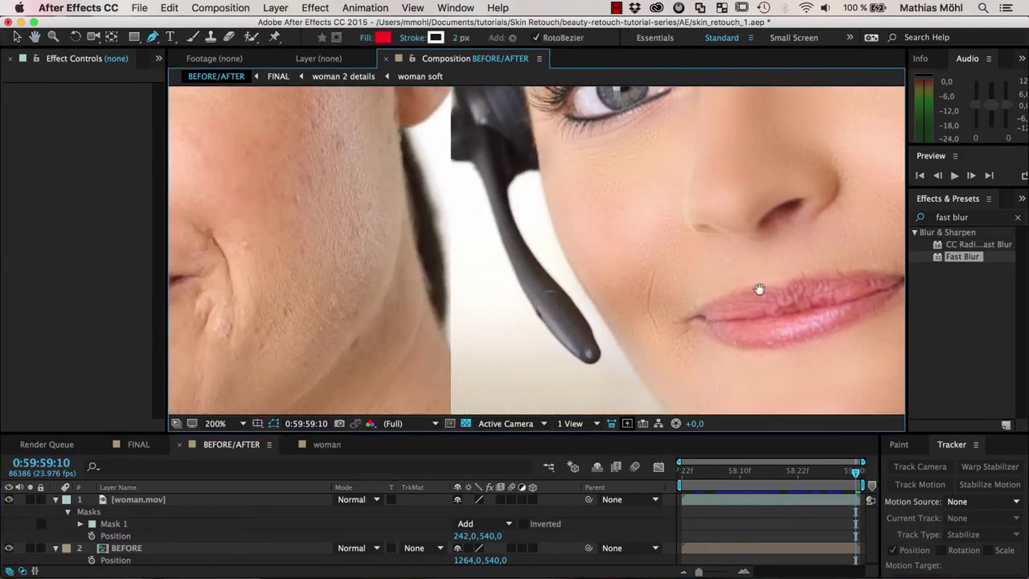
mouse_move(758, 290)
left_mouse_down()
mouse_move(653, 259)
mouse_move(466, 304)
left_mouse_up()
key("g")
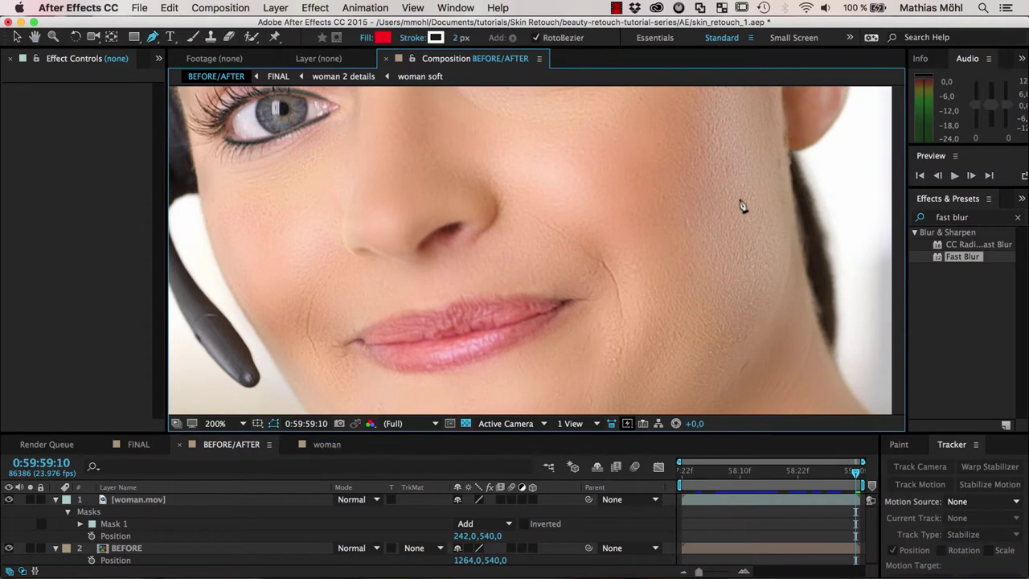
key("period")
left_click_drag(809, 303, 665, 193)
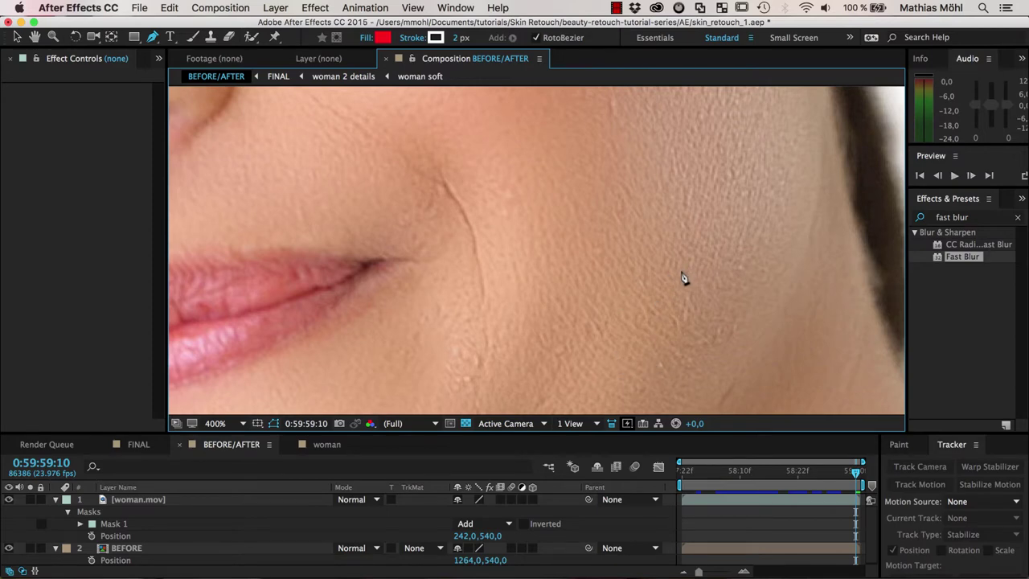
key("comma")
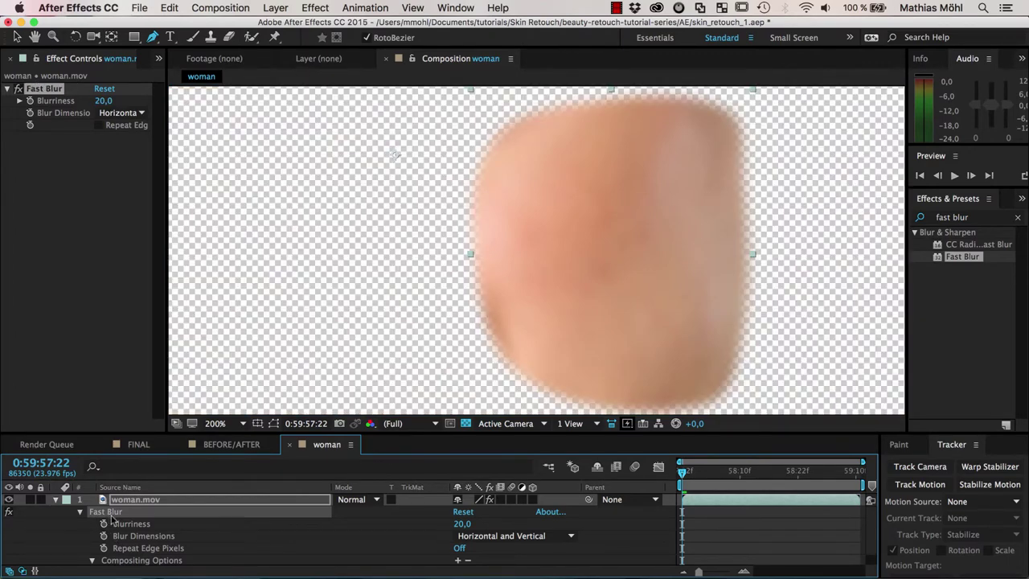
- Delete the Fast Blur effect and Mask 1 from the woman.mov layer
key("Delete")
key("m")
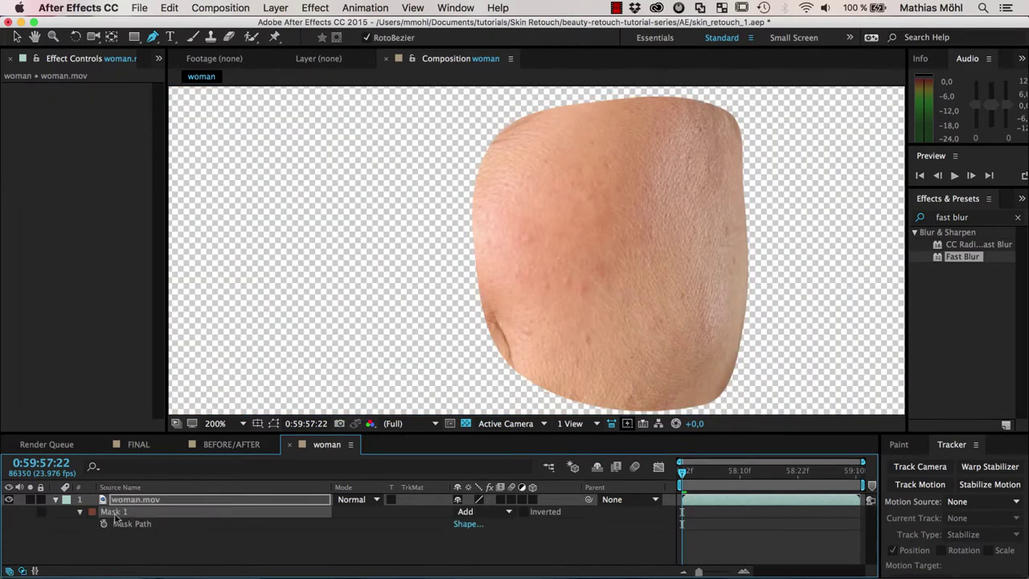
left_click(112, 521)
key("Delete")
scroll(507, 321, "down", 2)
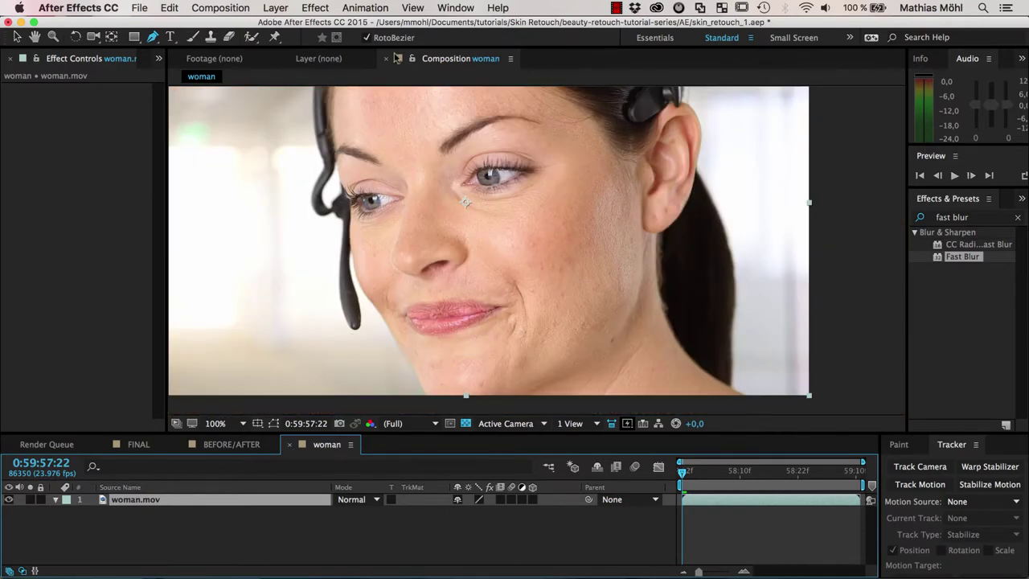
- Launch the SkinRetouch.jsxbin script from the Window menu
left_click(471, 8)
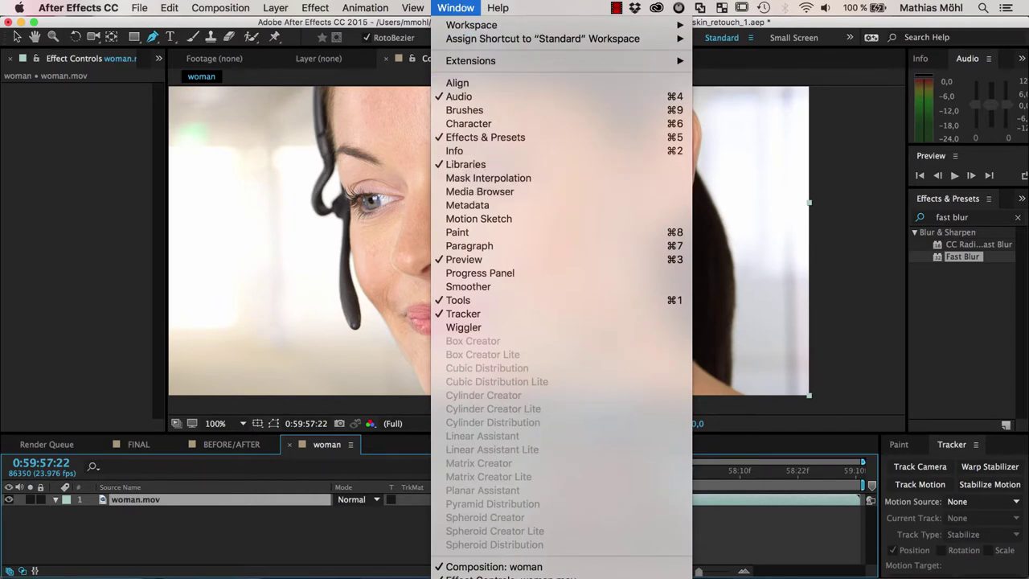
scroll(561, 321, "down", 10)
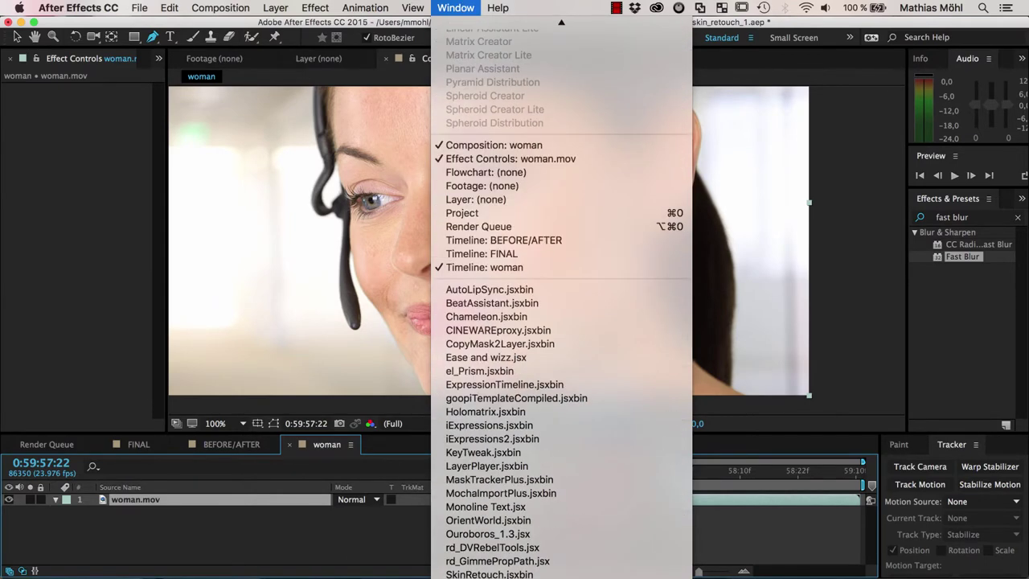
left_click(498, 574)
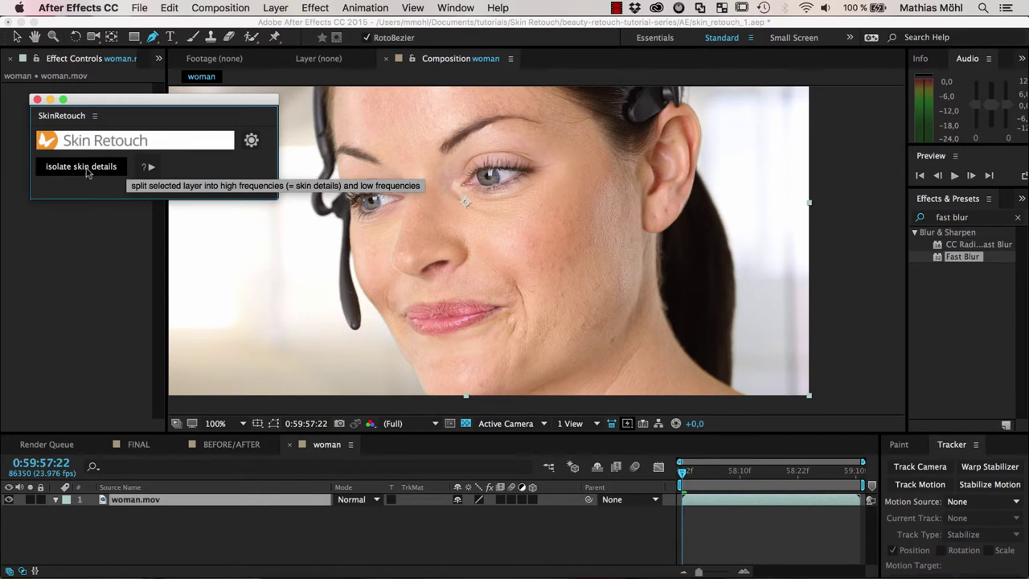
- Run 'isolate skin details' on woman.mov to create details and soft layers, then close the panel
left_click(150, 499)
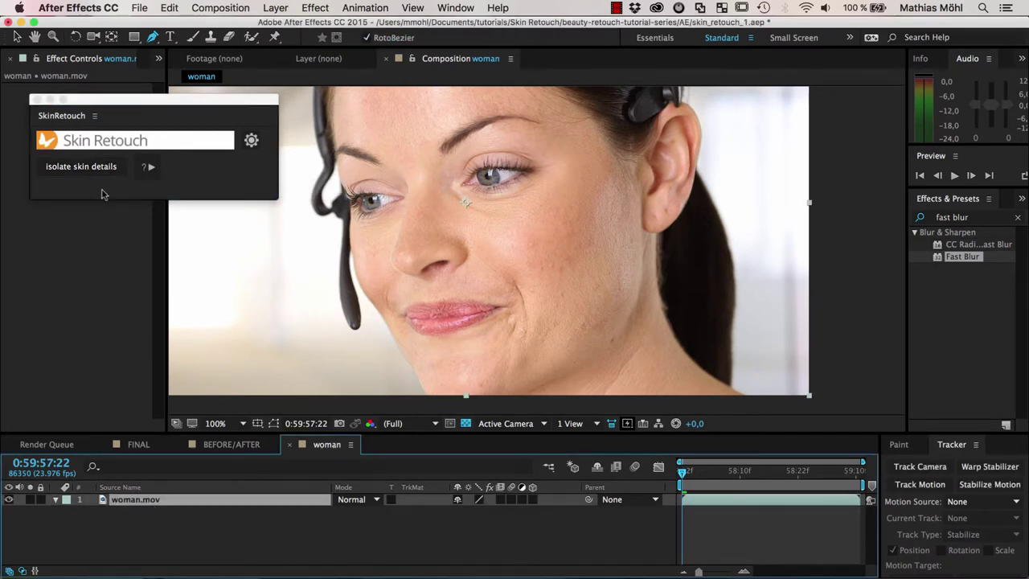
left_click(90, 167)
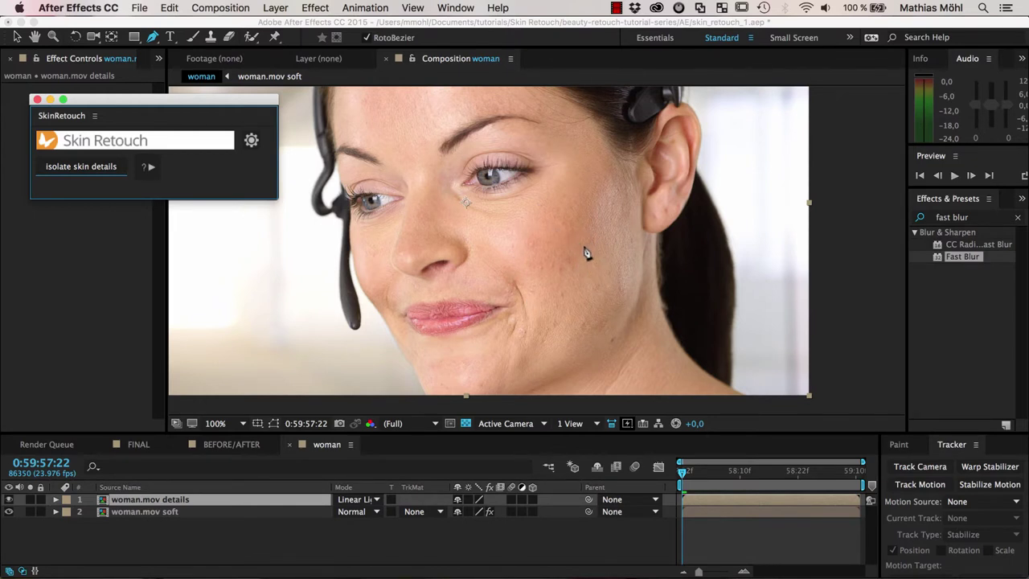
left_click(164, 517)
left_click(170, 502)
left_click(170, 515)
left_click(171, 504)
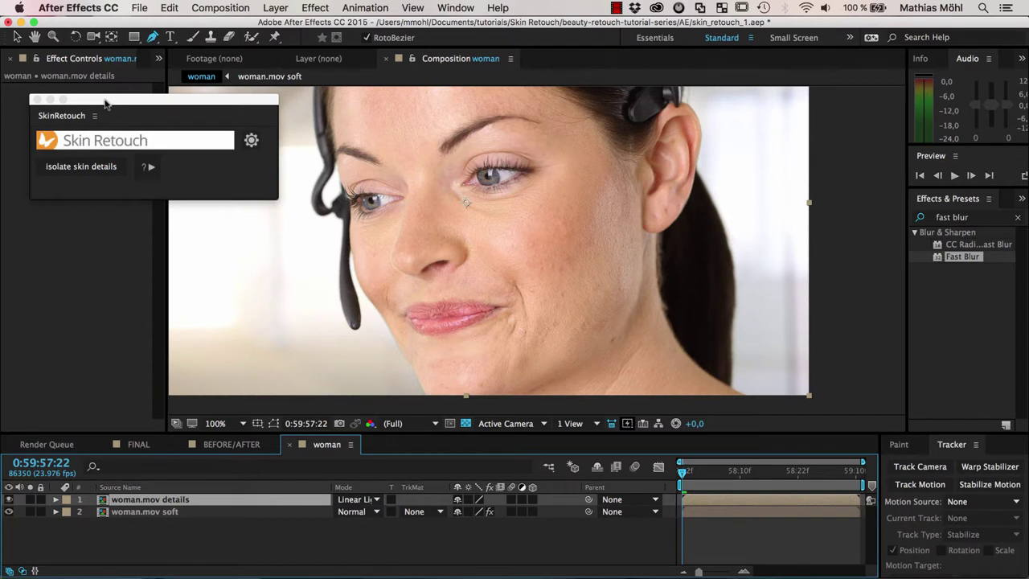
left_click(37, 100)
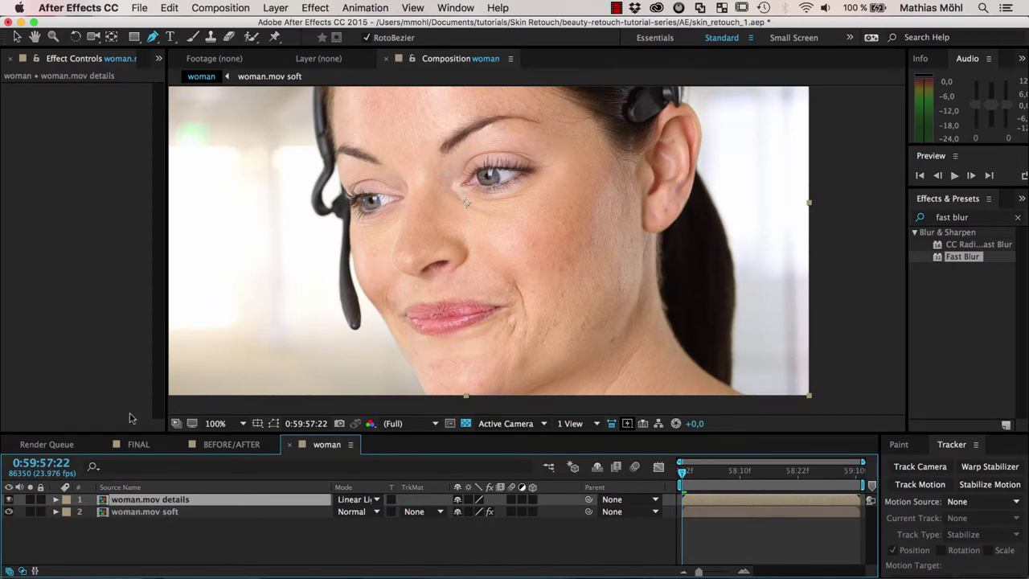
- Solo the woman.mov details layer over a flat grey background, toggling against the combined skin
left_click(17, 37)
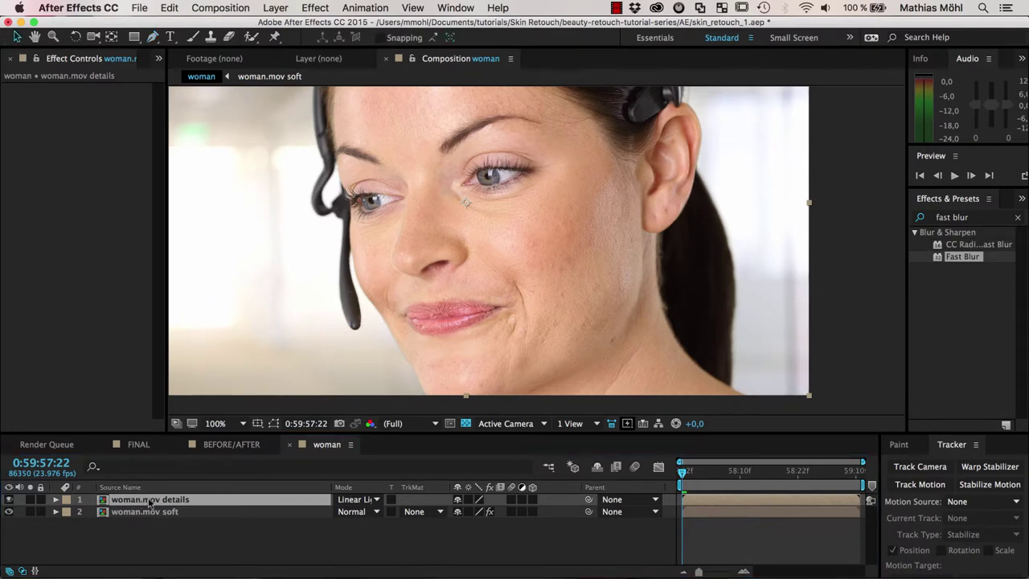
left_click(29, 499)
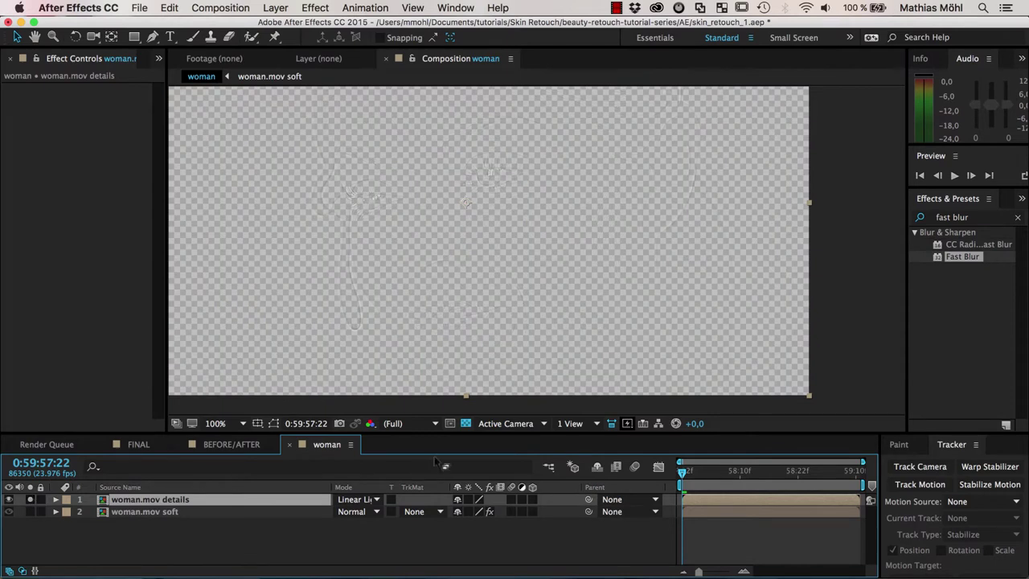
left_click(466, 424)
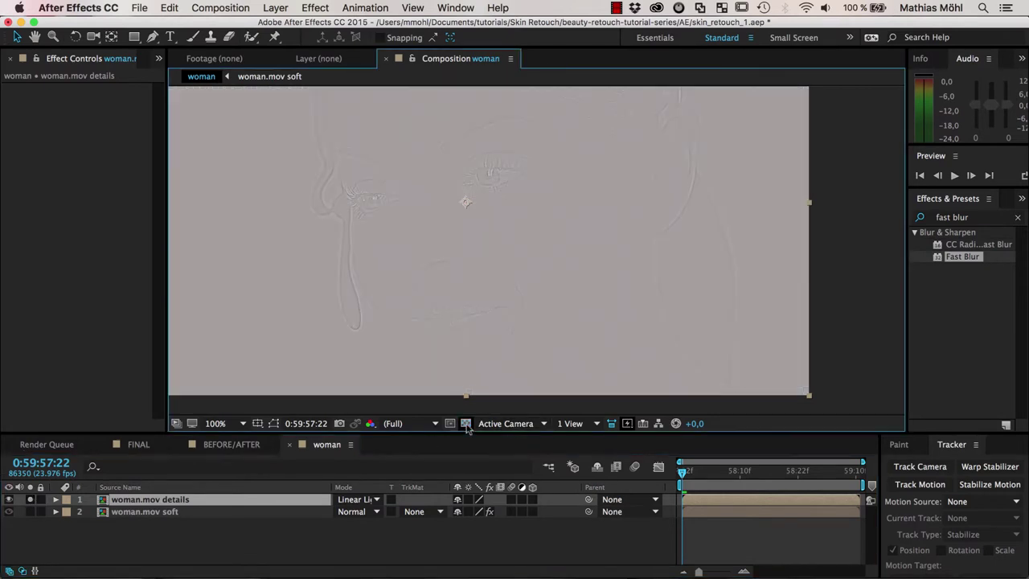
scroll(638, 237, "up", 4)
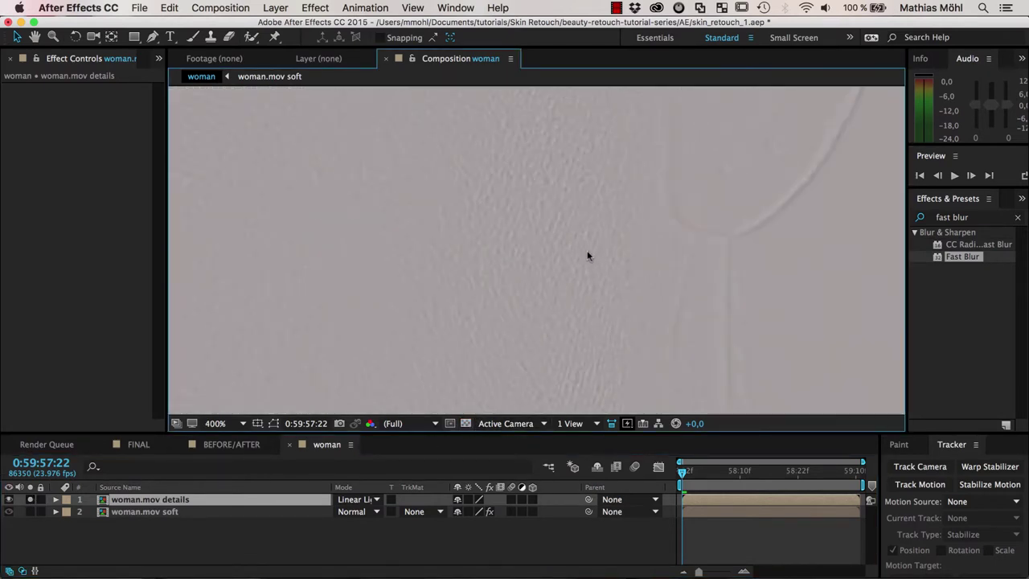
left_click(31, 500)
left_click(31, 499)
left_click(31, 499)
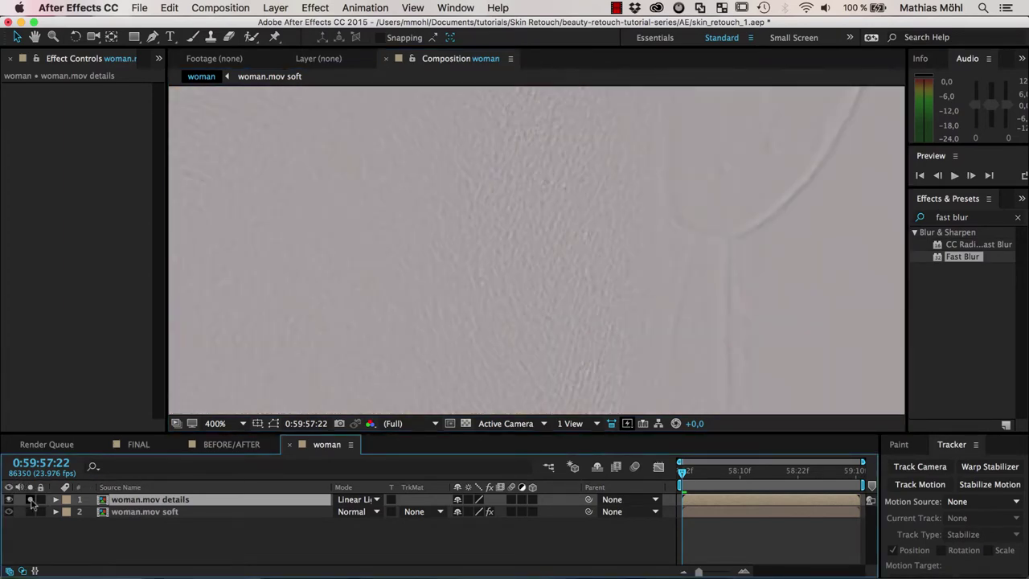
left_click(31, 500)
left_click(31, 500)
left_click(31, 499)
left_click(30, 500)
- Solo the woman.mov soft layer, comparing it with the combined skin composite
left_click(30, 511)
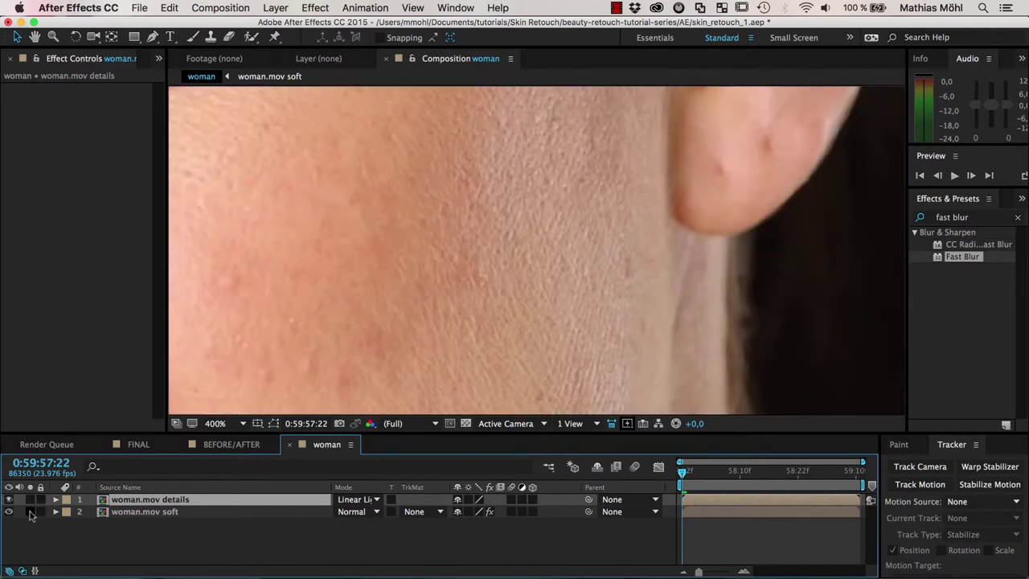
left_click(30, 512, "alt")
left_click(29, 511)
left_click(30, 512)
left_click(29, 512)
left_click(29, 512)
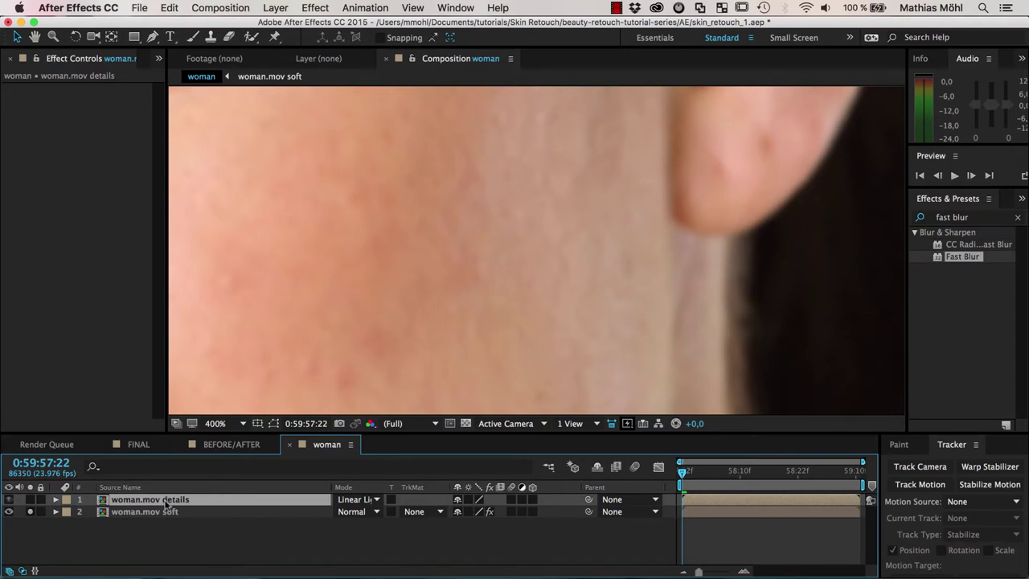
left_click(29, 500)
left_click(30, 512)
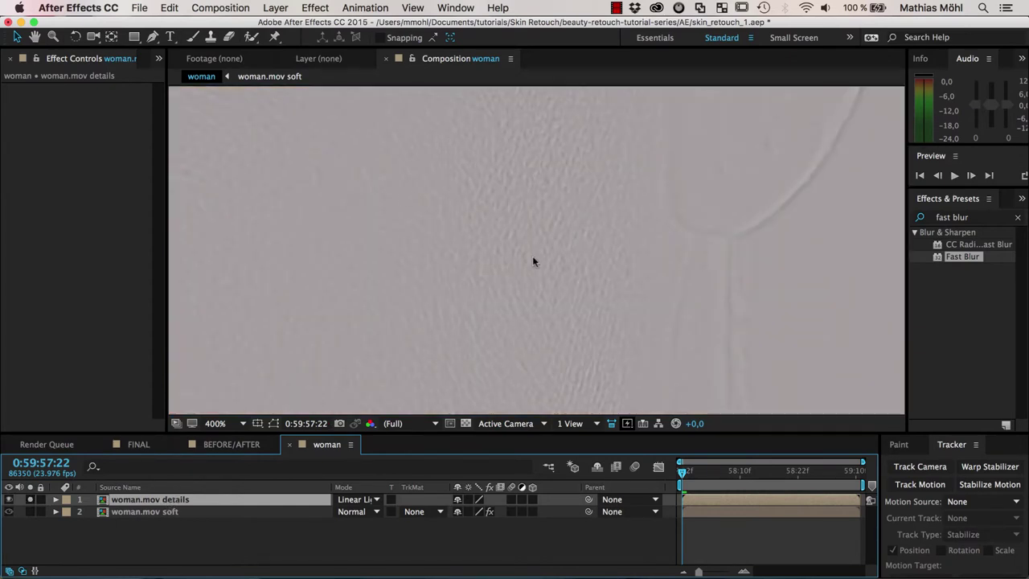
left_click(31, 511)
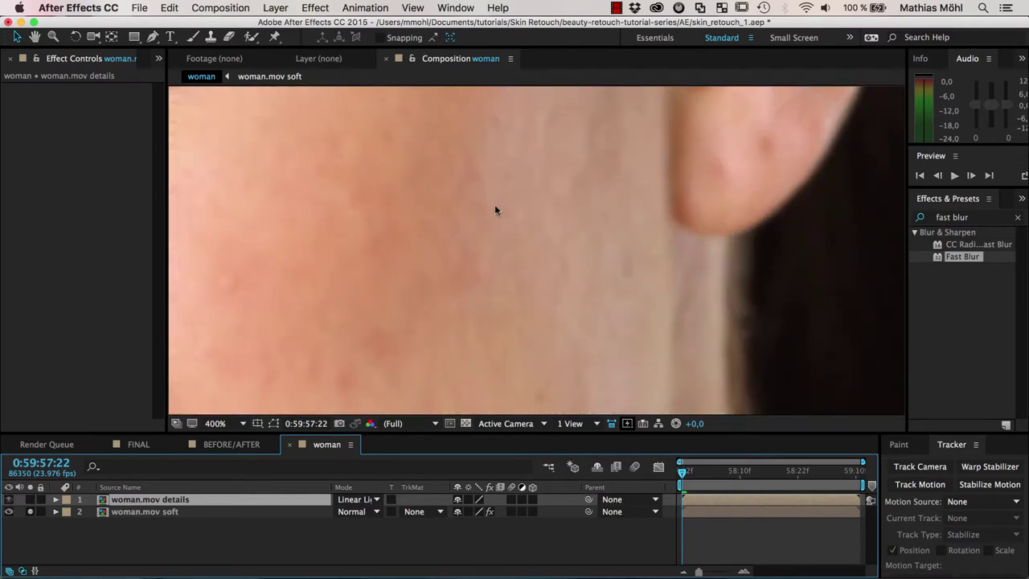
left_click(30, 511)
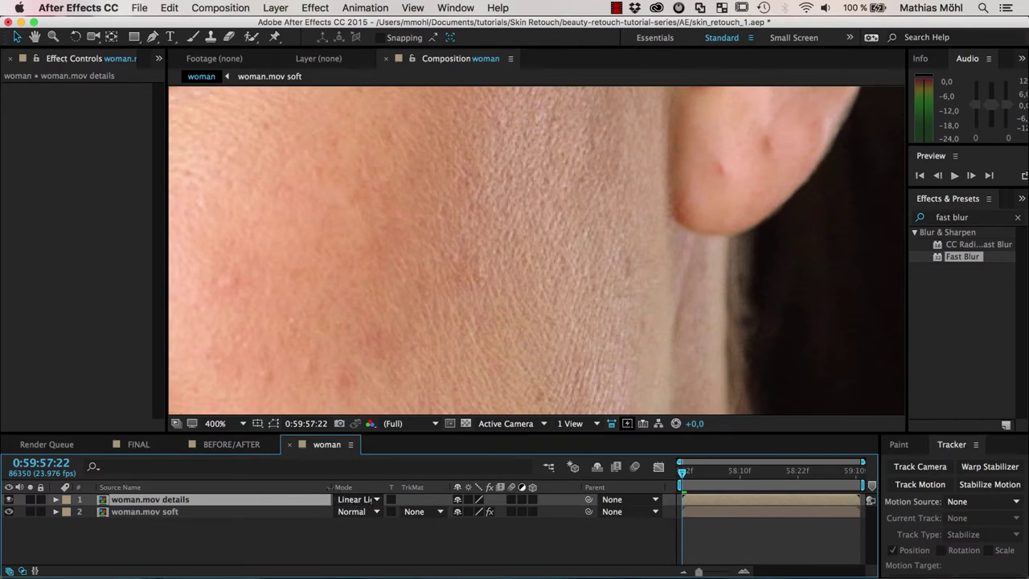
- After rechecking each layer solo, apply Fast Blur to the woman.mov soft layer
left_click_drag(333, 487, 285, 485)
scroll(540, 306, "down", 4)
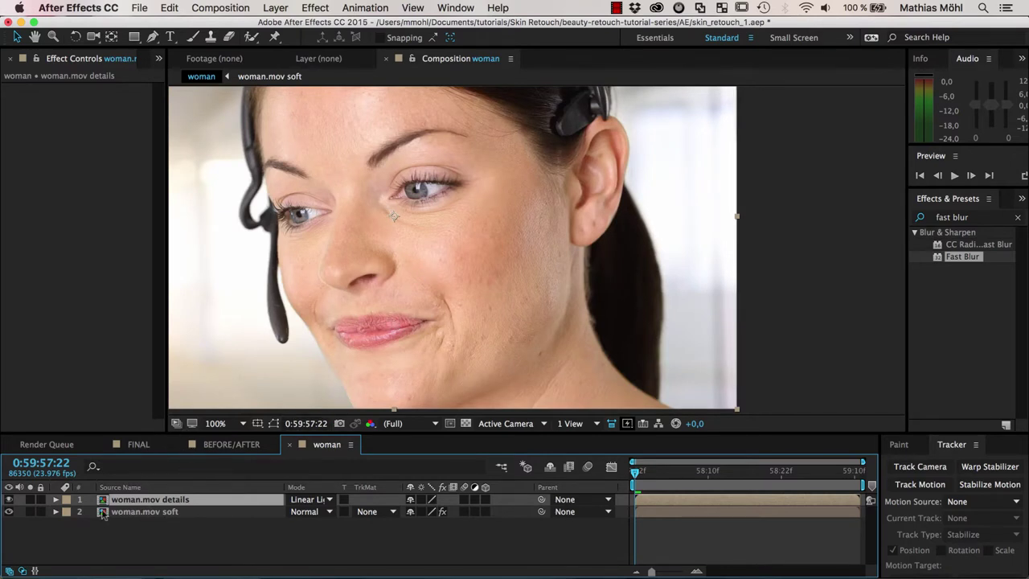
left_click(30, 499)
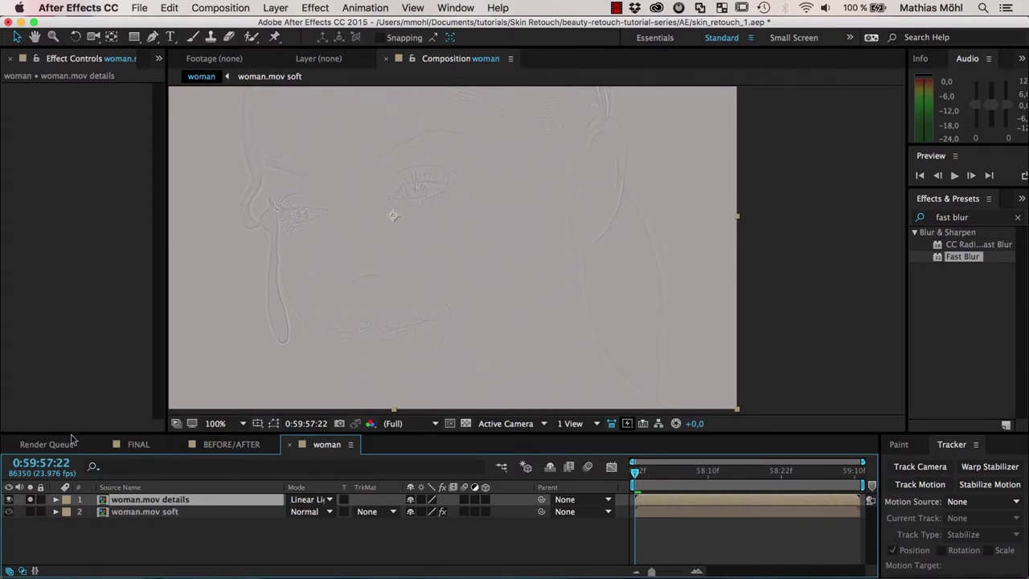
left_click(30, 512)
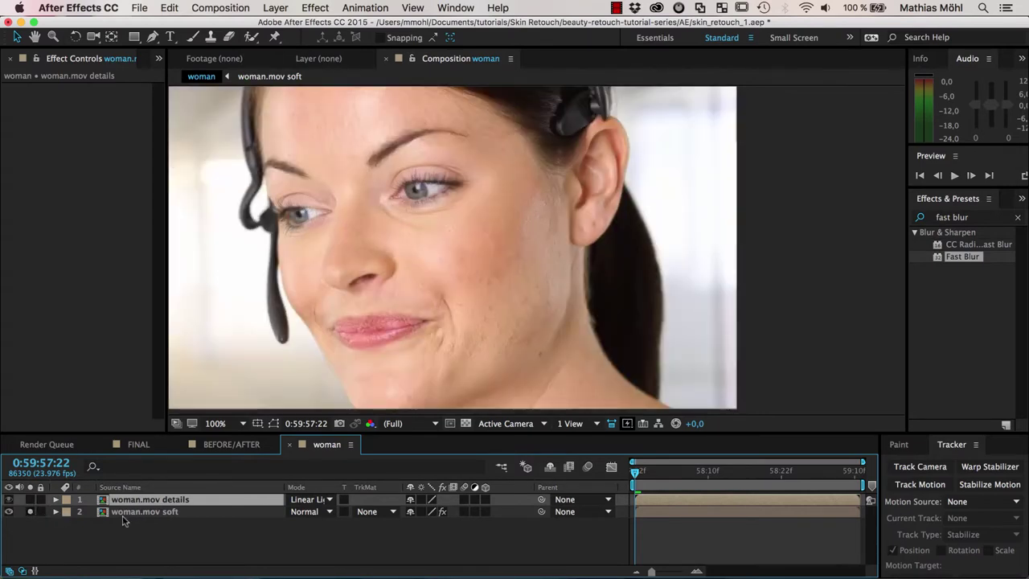
left_click(30, 511)
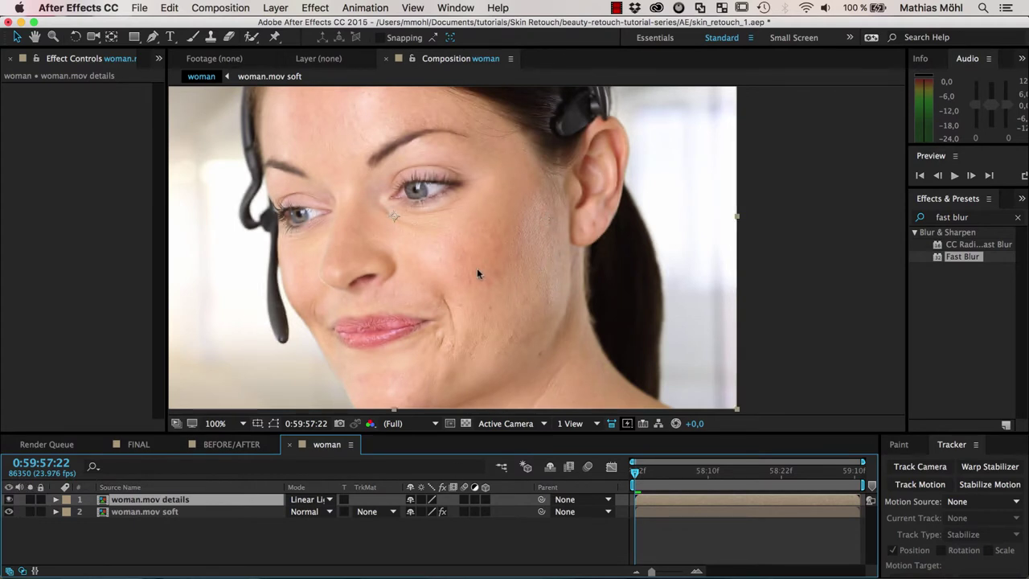
left_click_drag(959, 257, 183, 517)
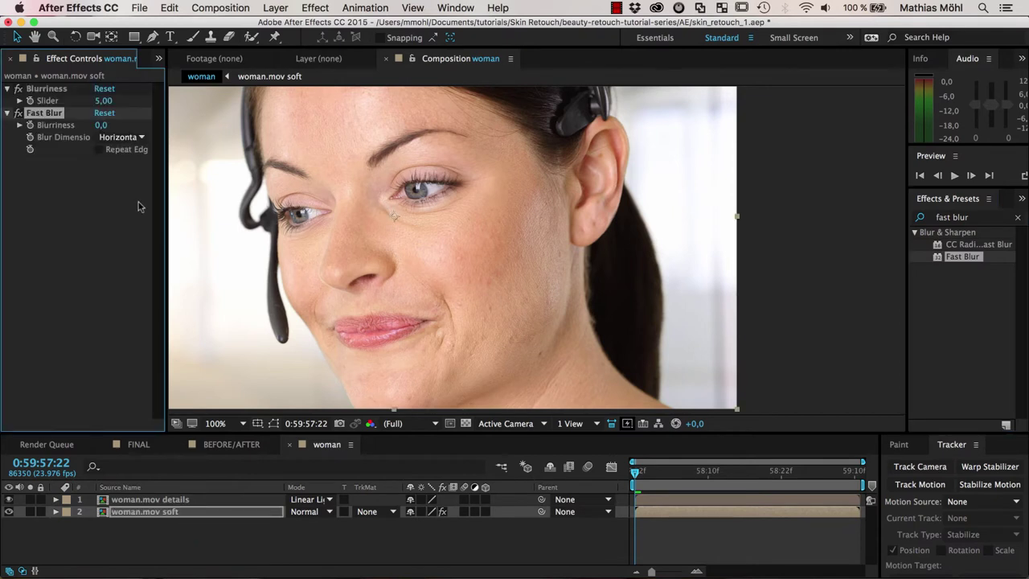
- Scrub Fast Blur Blurriness up, compare with the effect off, and settle on 18 at 100% zoom
left_click_drag(101, 125, 111, 126)
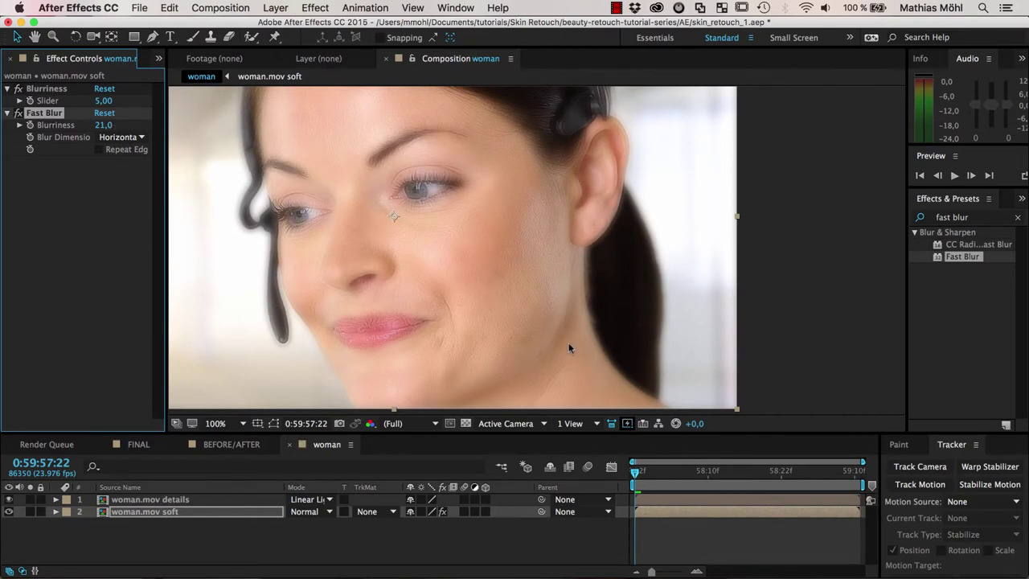
key("period")
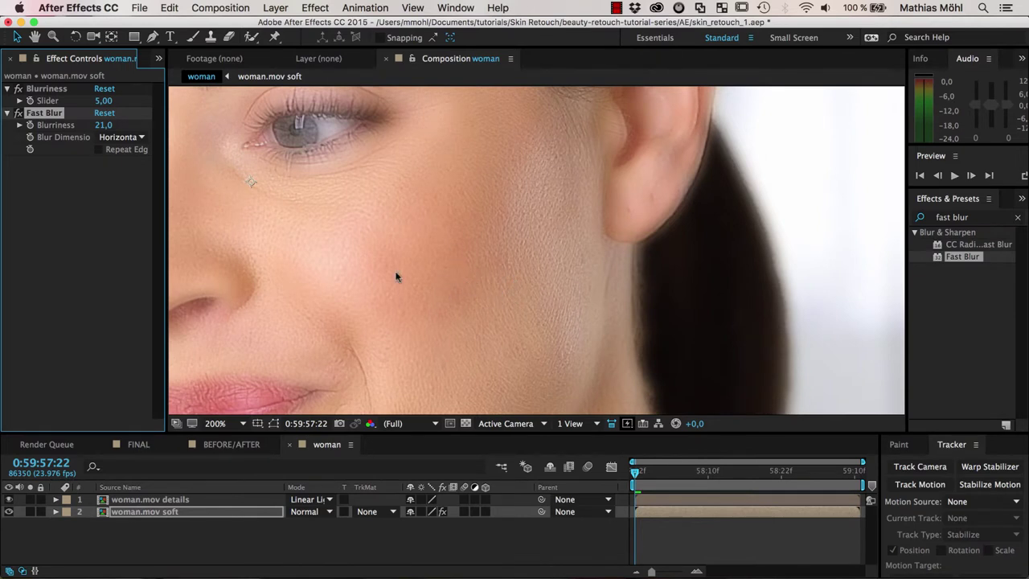
left_click_drag(103, 124, 123, 125)
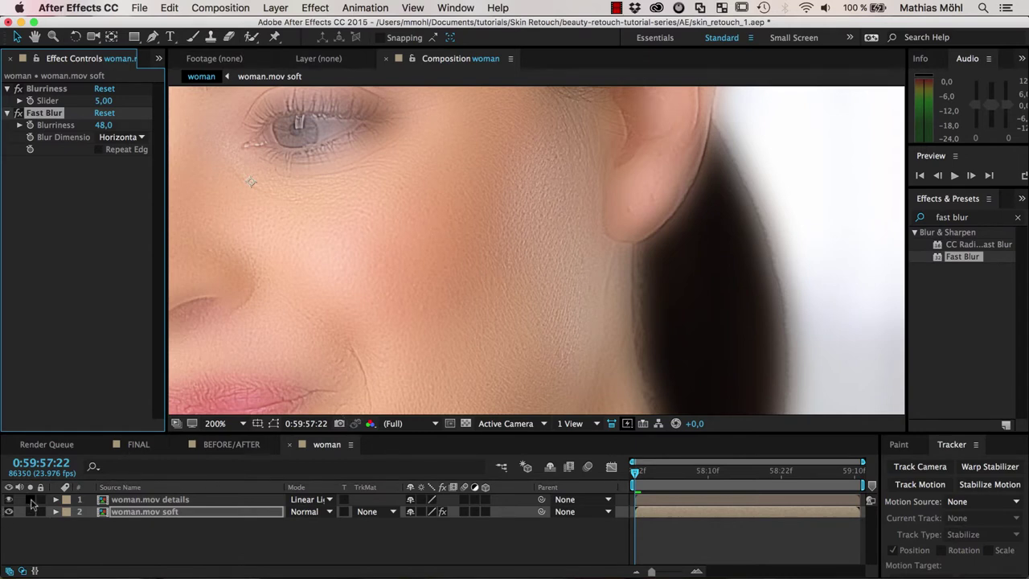
left_click(162, 502)
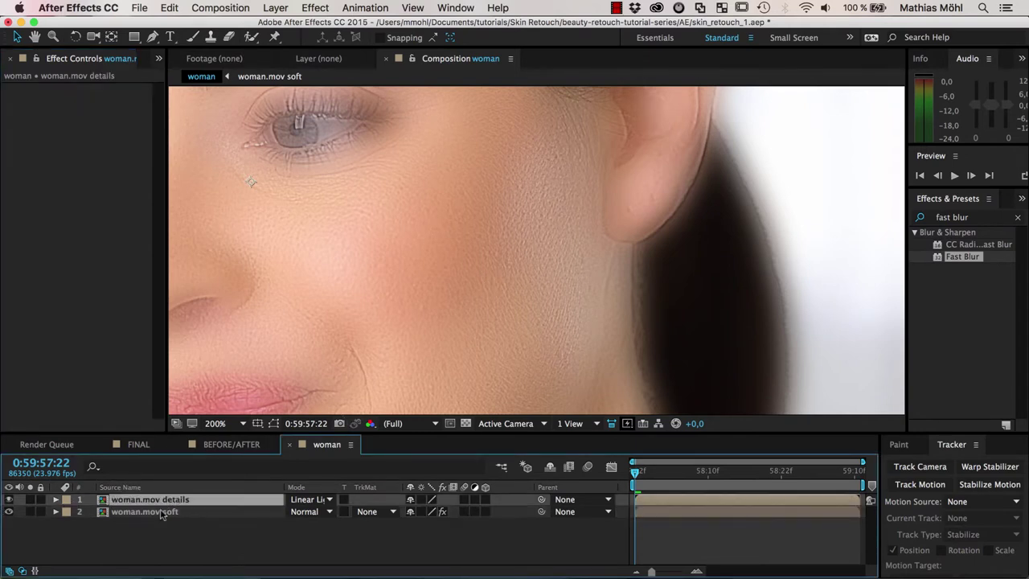
left_click(162, 515)
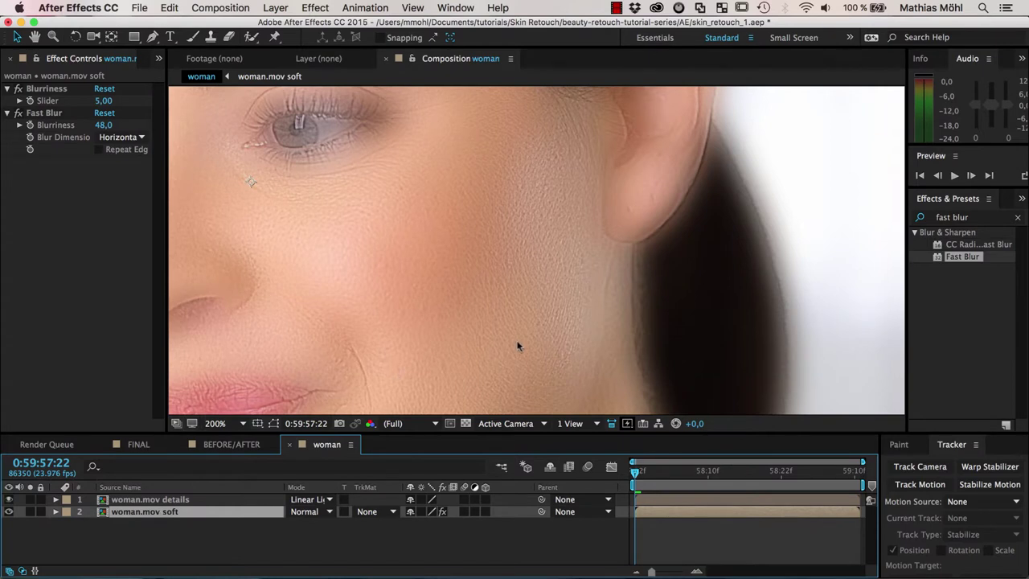
left_click(17, 113)
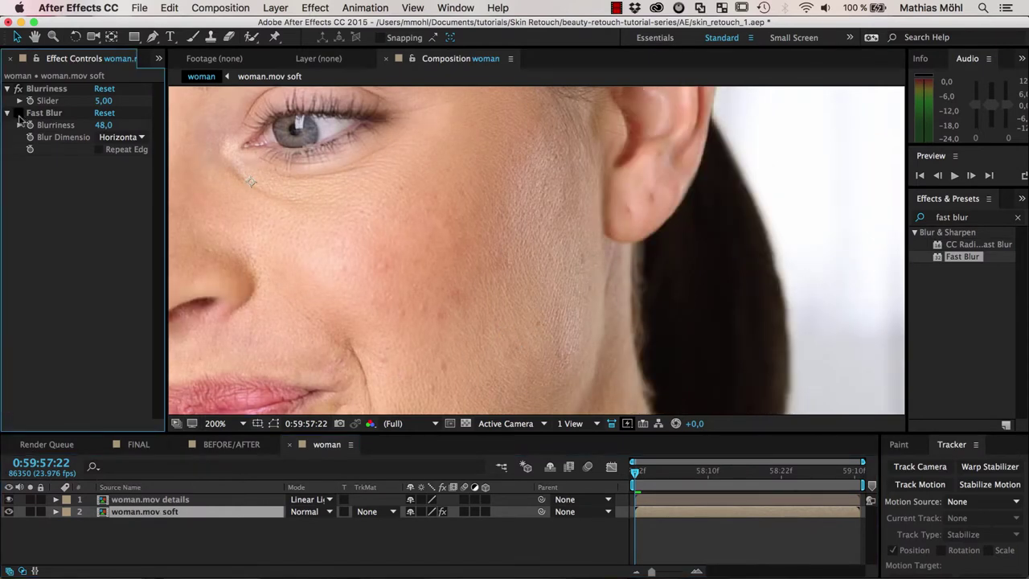
left_click(17, 114)
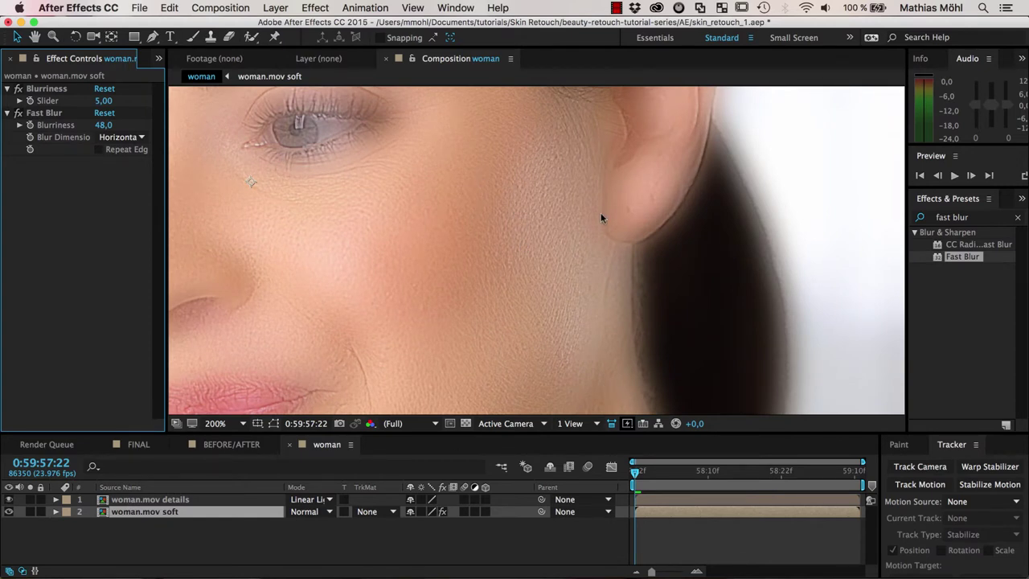
key("comma")
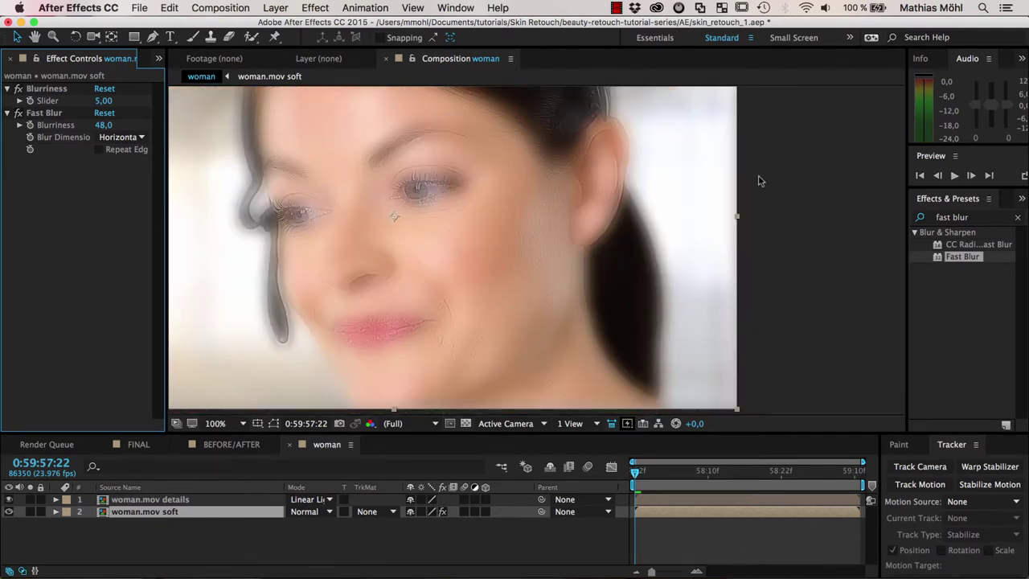
mouse_move(101, 128)
left_mouse_down()
mouse_move(86, 127)
mouse_move(88, 135)
left_mouse_up()
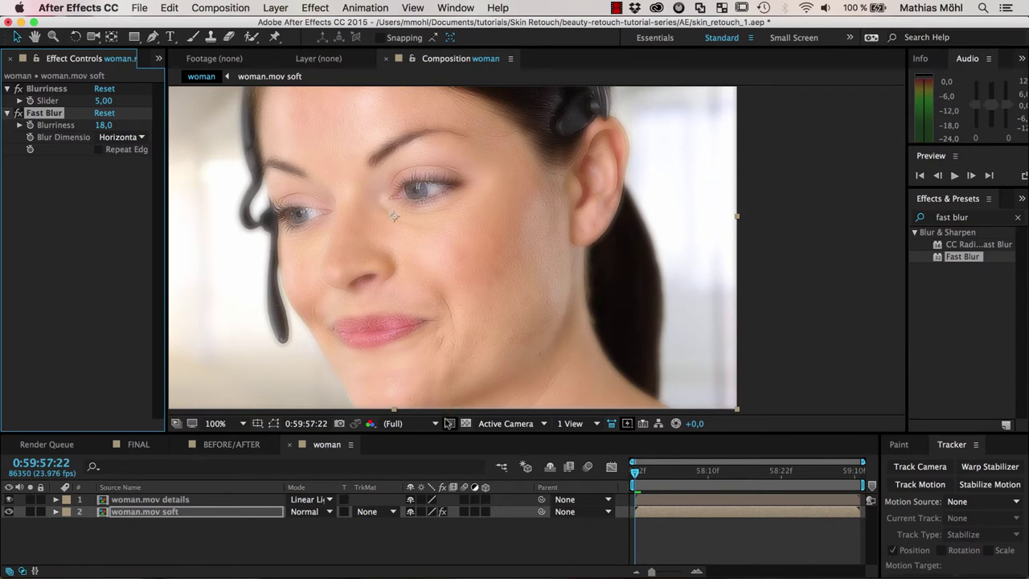
left_click(153, 37)
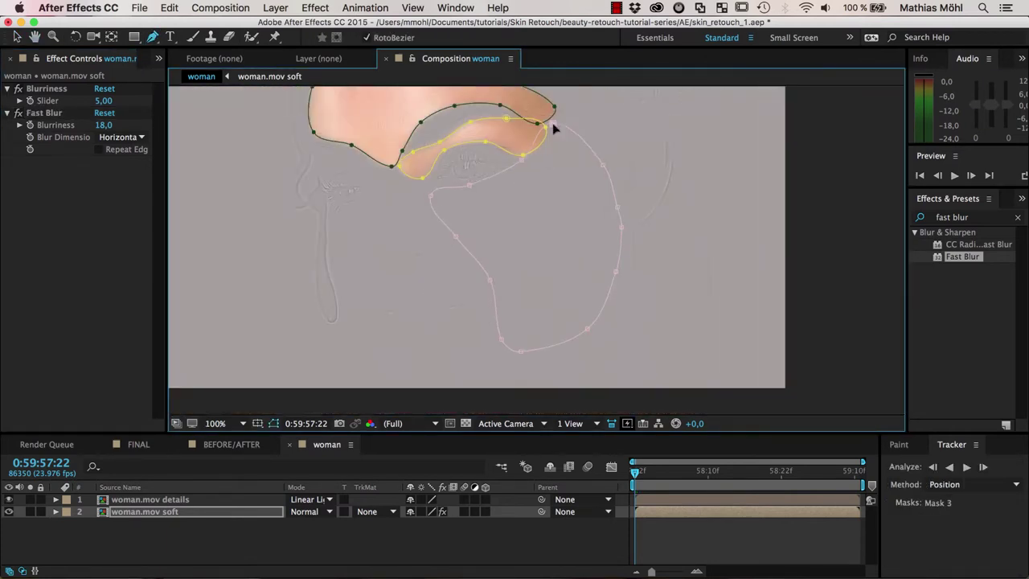
- Close the cheek mask and add the original woman.mov as a new bottom layer
left_click(552, 126)
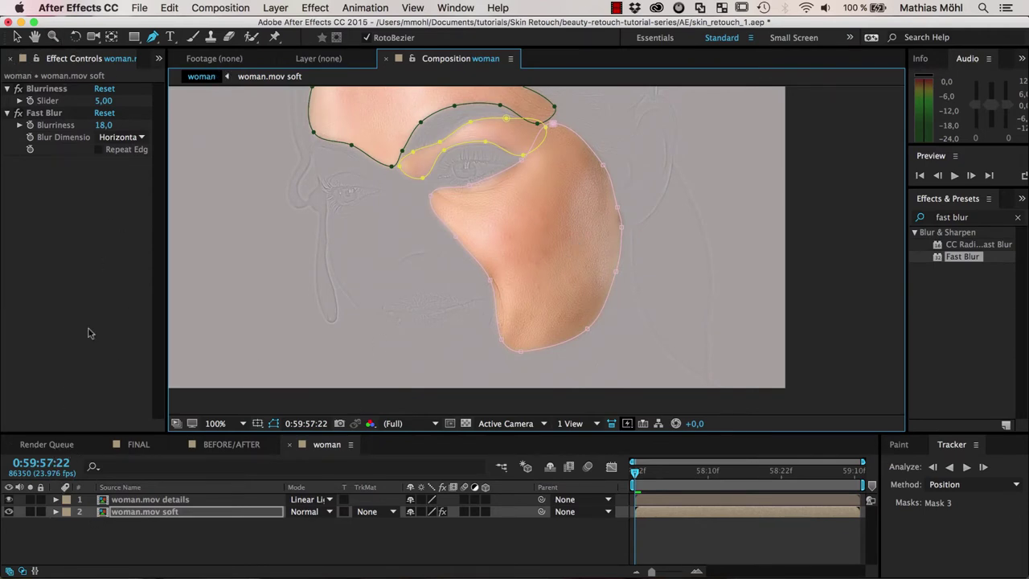
key("super+0")
left_click_drag(56, 269, 113, 547)
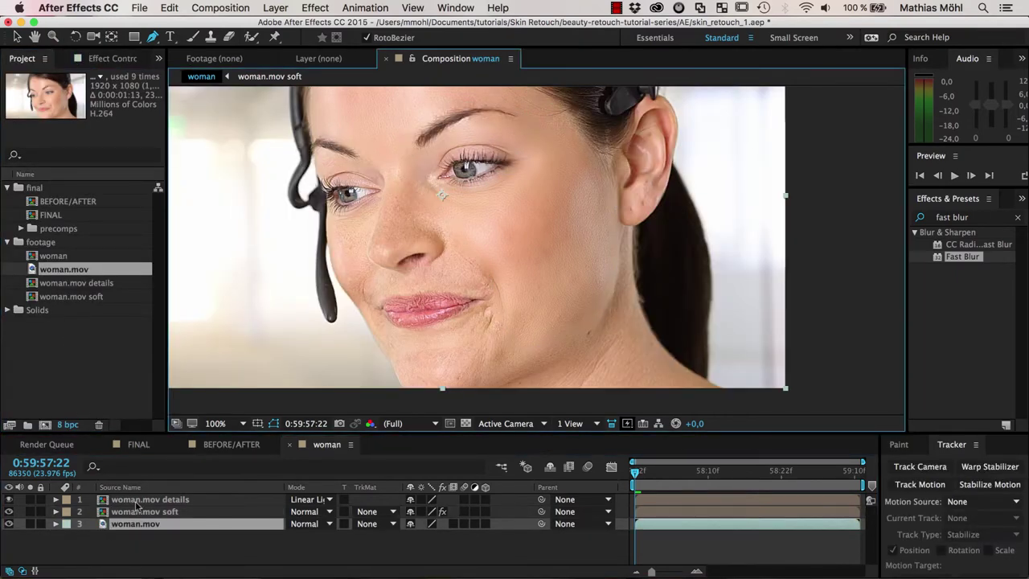
- Draw a closed mask around the nose on the woman.mov soft layer
left_click(137, 501)
left_click(141, 513)
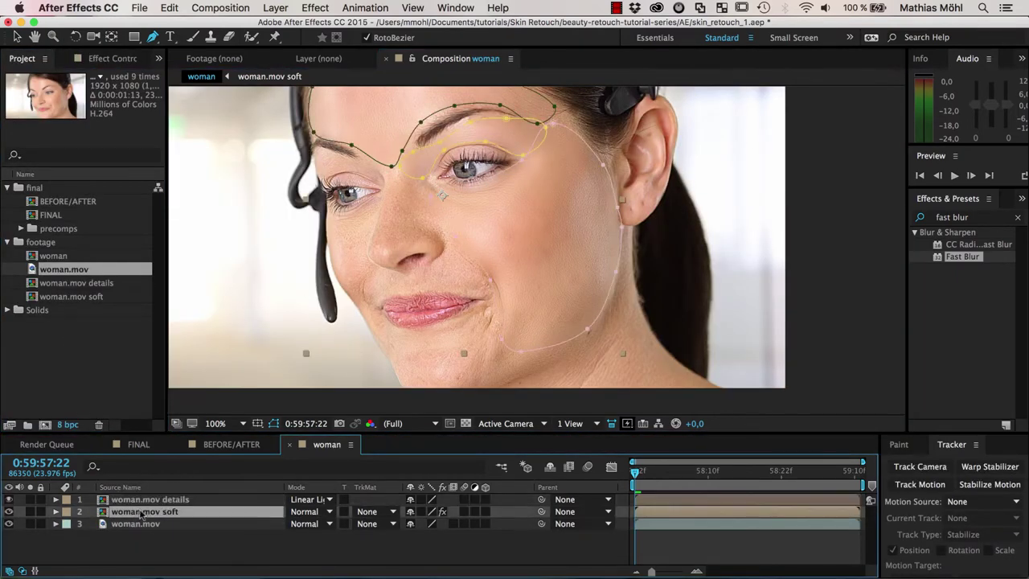
left_click(387, 174)
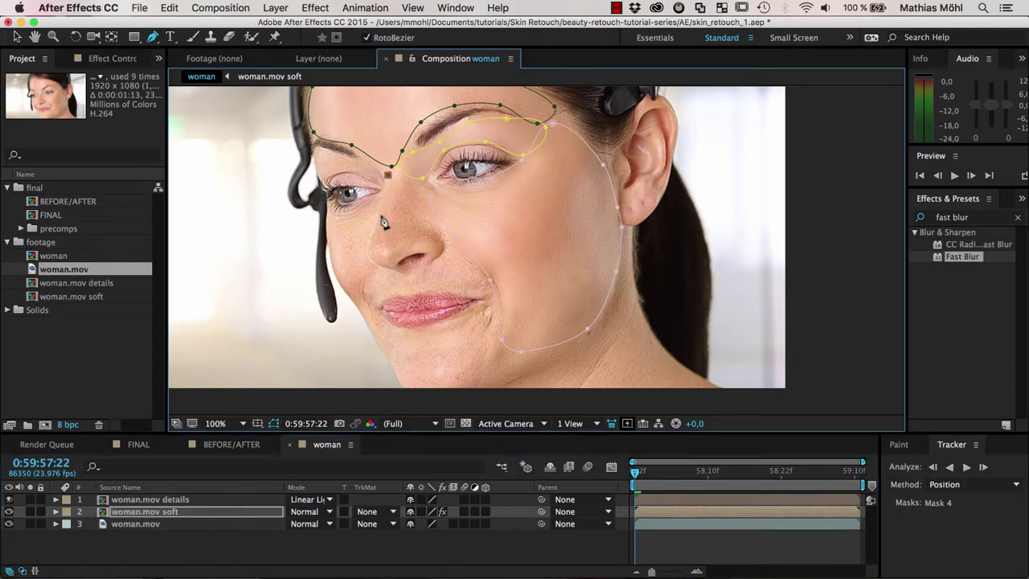
left_click(378, 219)
left_click(375, 254)
left_click(393, 258)
left_click(420, 252)
left_click(438, 222)
left_click(416, 187)
left_click(388, 175)
key("period")
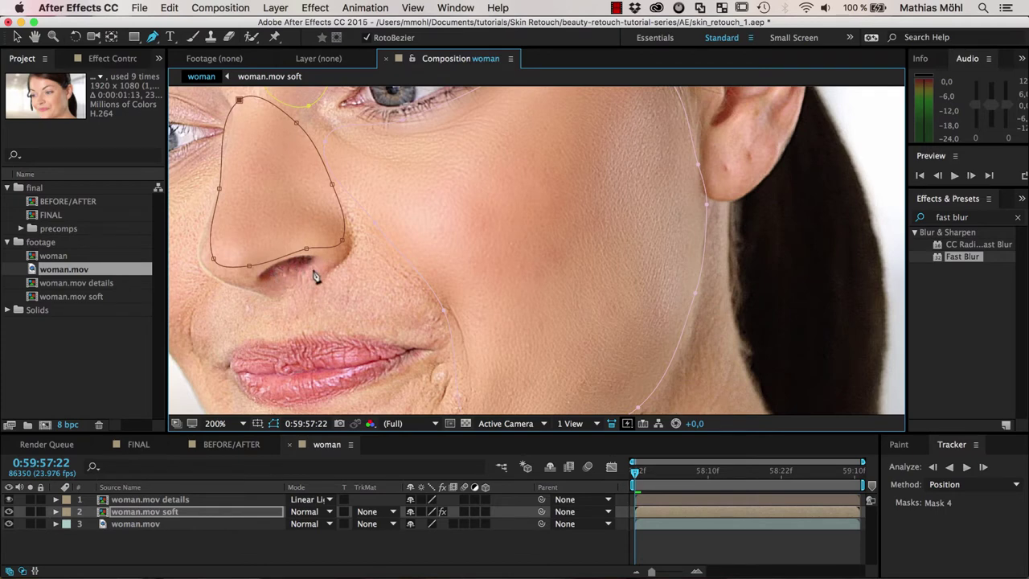
- Draw a closed mask from beside the nostril, around the cheek and along the upper lip
left_click(356, 224)
left_click(338, 273)
left_click(298, 296)
left_click(253, 301)
left_click(218, 291)
left_click(198, 324)
left_click(211, 357)
left_click(252, 333)
left_click(287, 332)
left_click(361, 327)
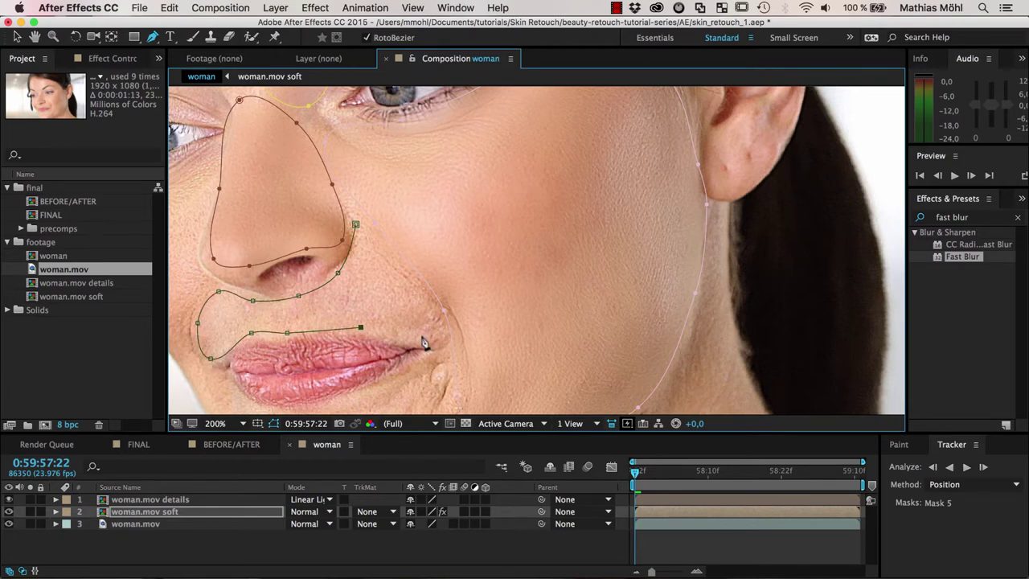
left_click(445, 338)
left_click(456, 317)
left_click(403, 239)
left_click(356, 225)
- Draw a mask under the chin and up the jawline, then reshape its points
key("h")
left_click_drag(385, 312, 418, 132)
key("g")
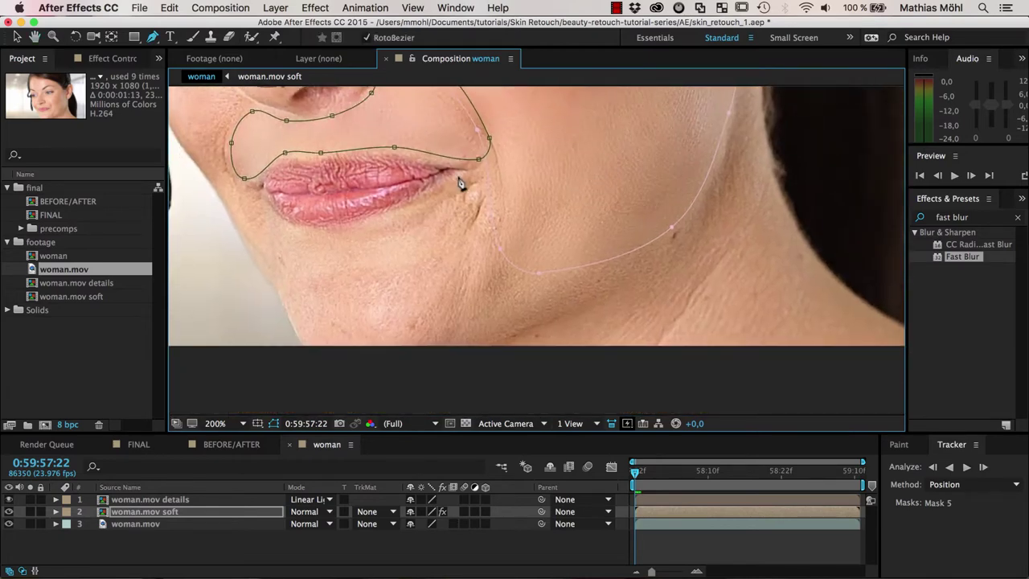
left_click(313, 342)
left_click(368, 359)
left_click(467, 357)
left_click(525, 318)
left_click(520, 235)
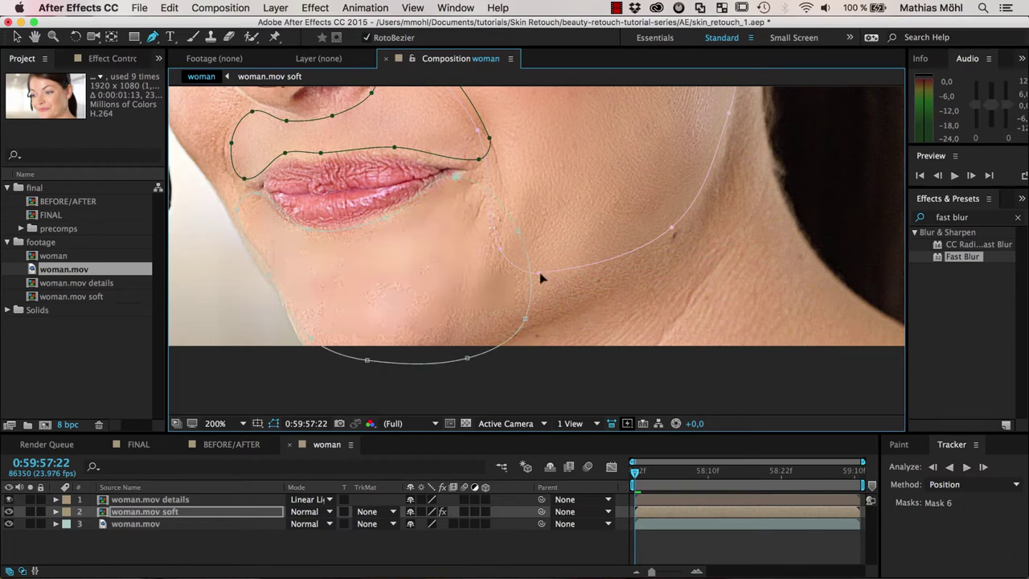
left_click_drag(538, 276, 538, 320)
left_click_drag(672, 228, 687, 235)
- Draw a closed mask covering the neck from the jaw down and back across
left_click(514, 364)
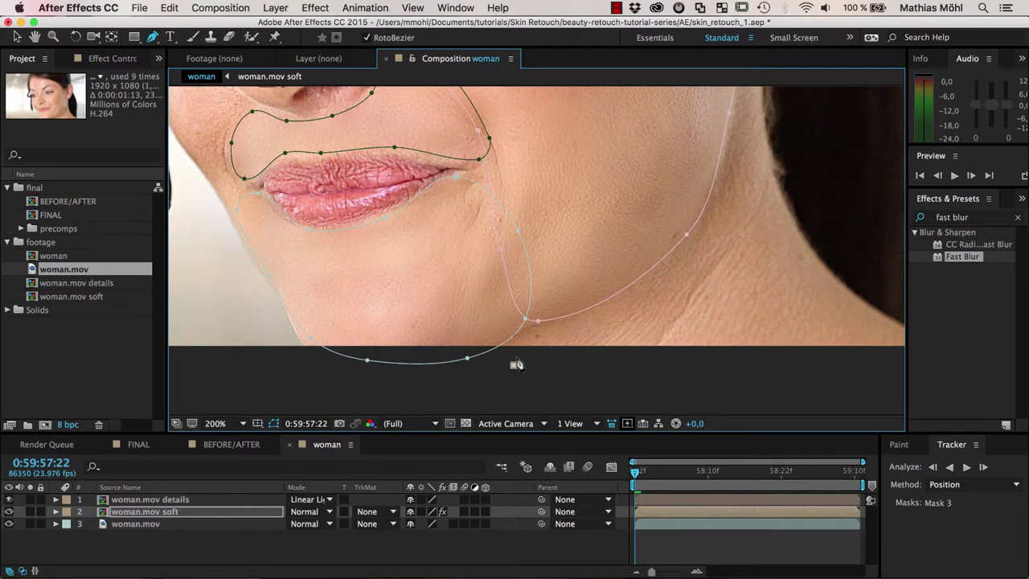
left_click(547, 302)
left_click(707, 175)
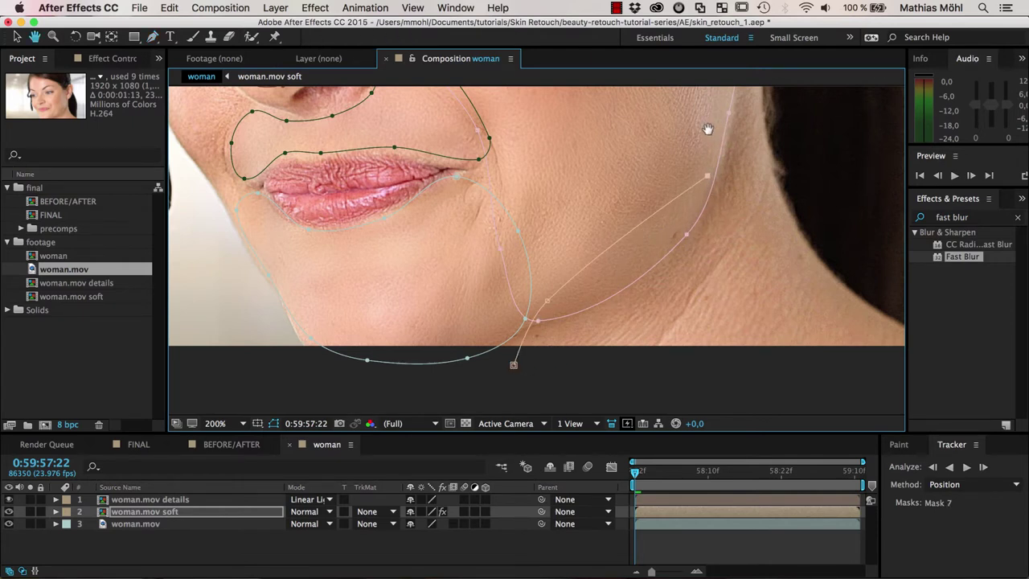
scroll(707, 152, "up", 5)
left_click(711, 106)
left_click(735, 102)
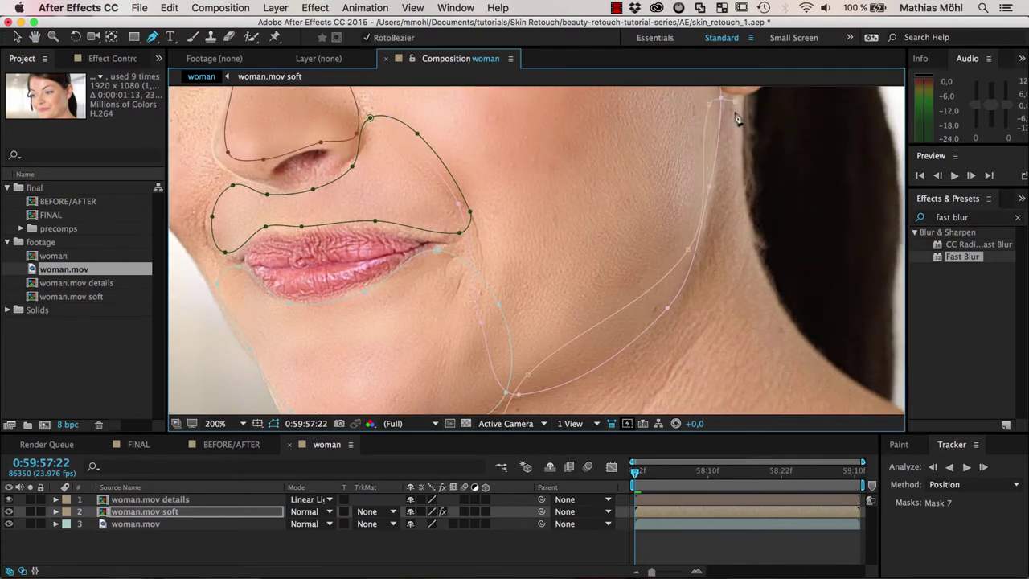
left_click(742, 190)
left_click(771, 307)
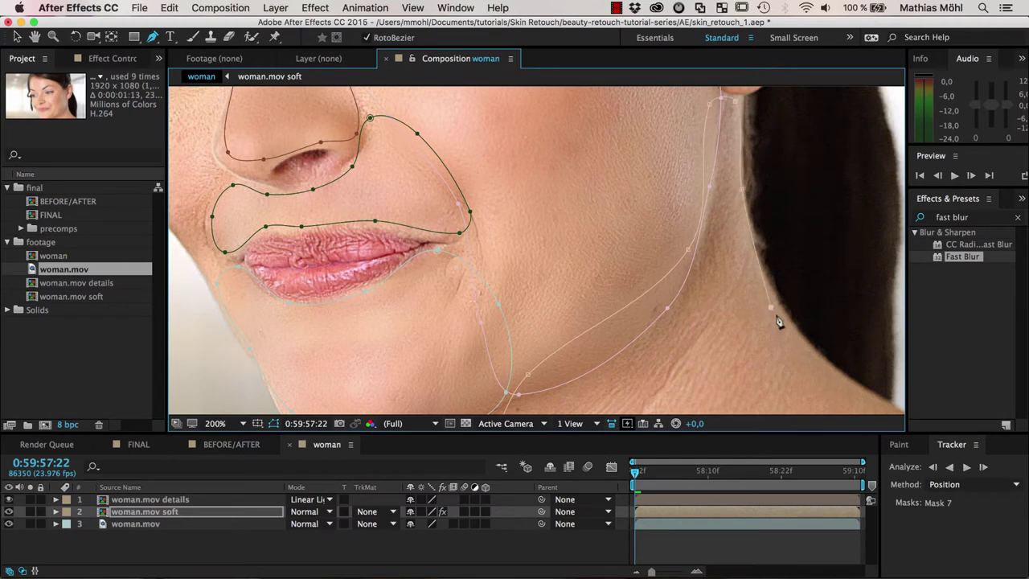
left_click(844, 394)
scroll(845, 354, "down", 5)
scroll(844, 354, "right", 2)
left_click(858, 287)
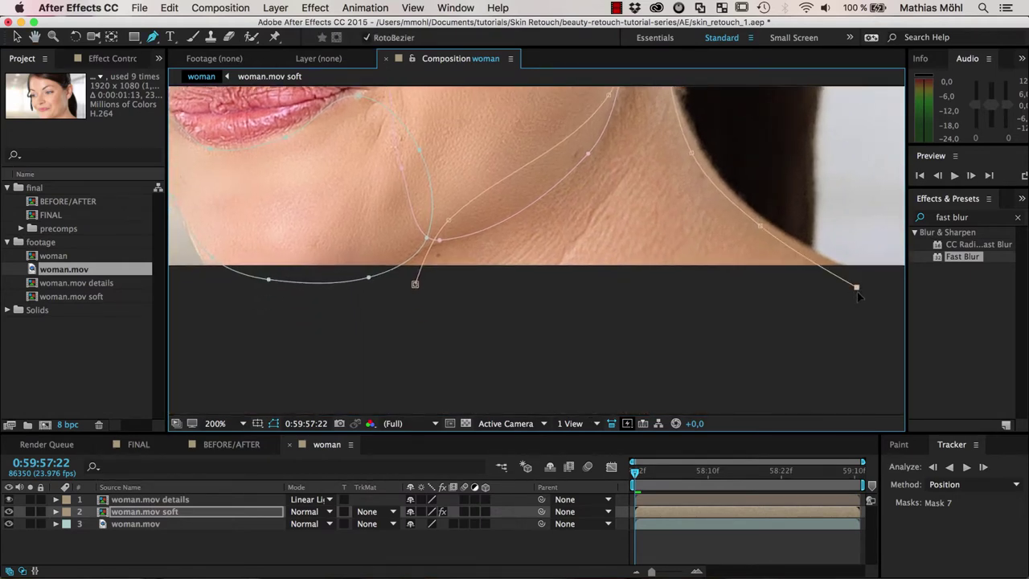
left_click(739, 344)
left_click(429, 351)
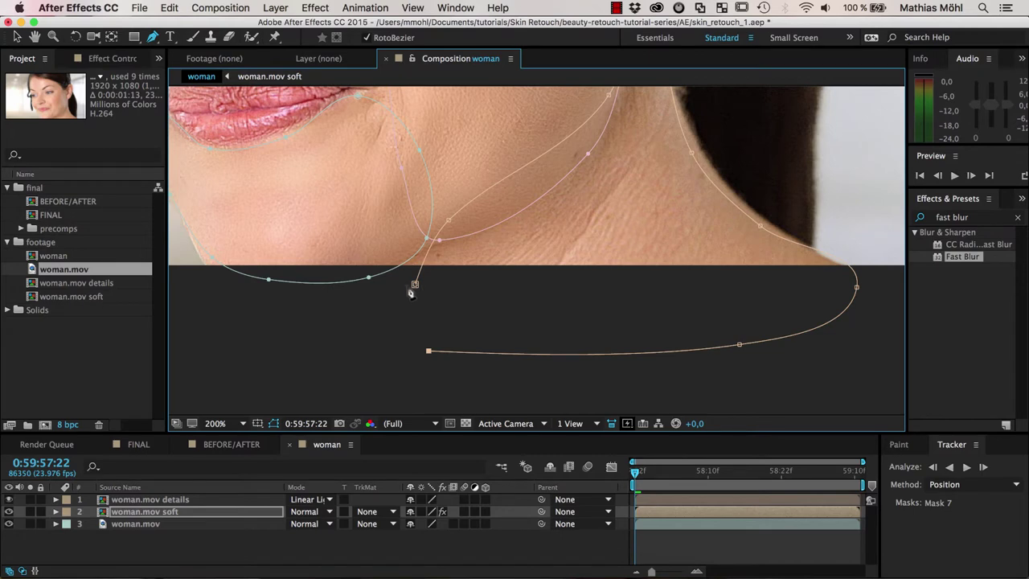
left_click(415, 284)
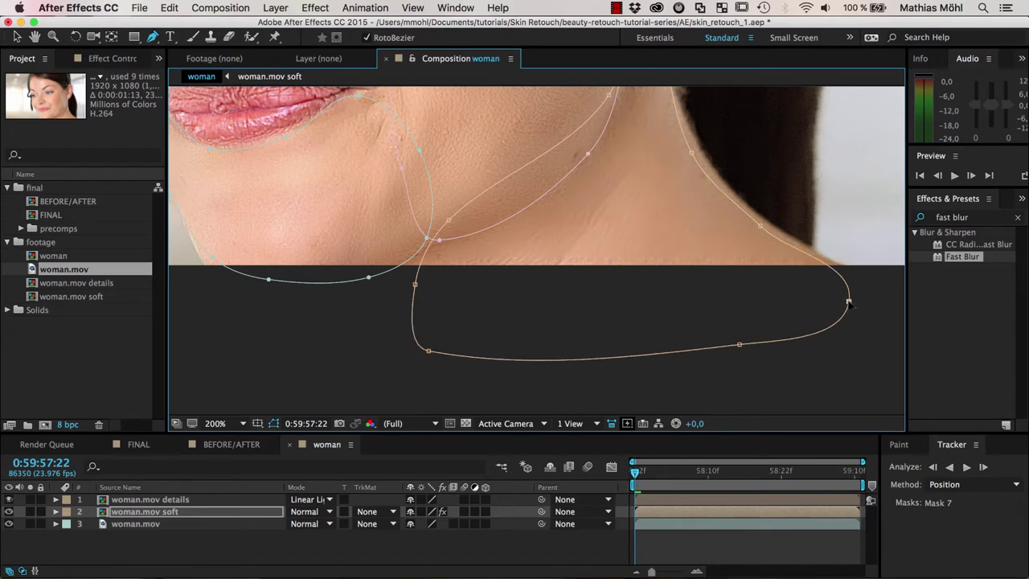
- Draw Mask 8 around the cheek beside the eye and adjust two points
scroll(556, 238, "down", 5)
scroll(532, 182, "up", 5)
scroll(540, 189, "up", 5)
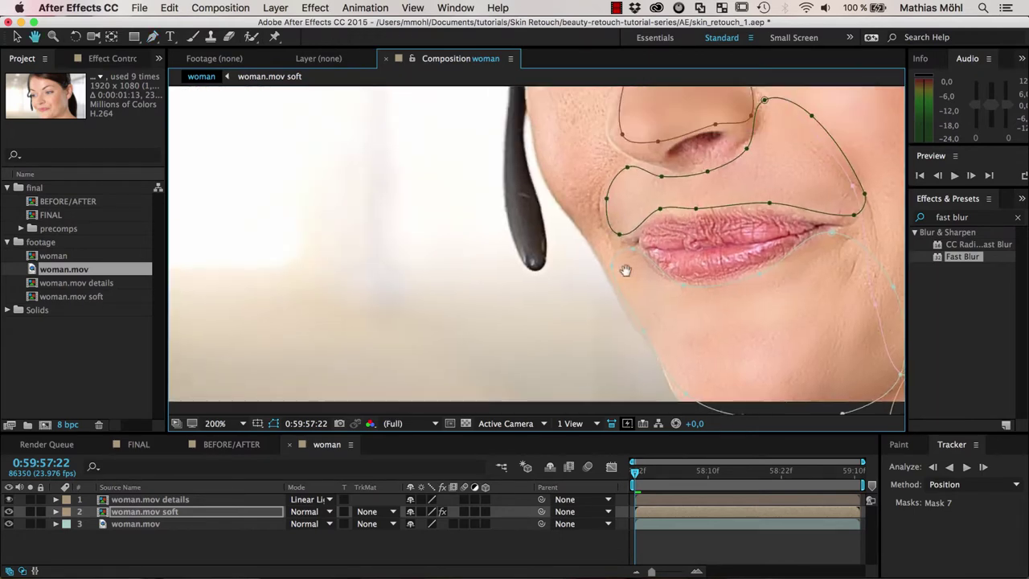
left_click(568, 191)
left_click(569, 241)
left_click(578, 288)
left_click(607, 341)
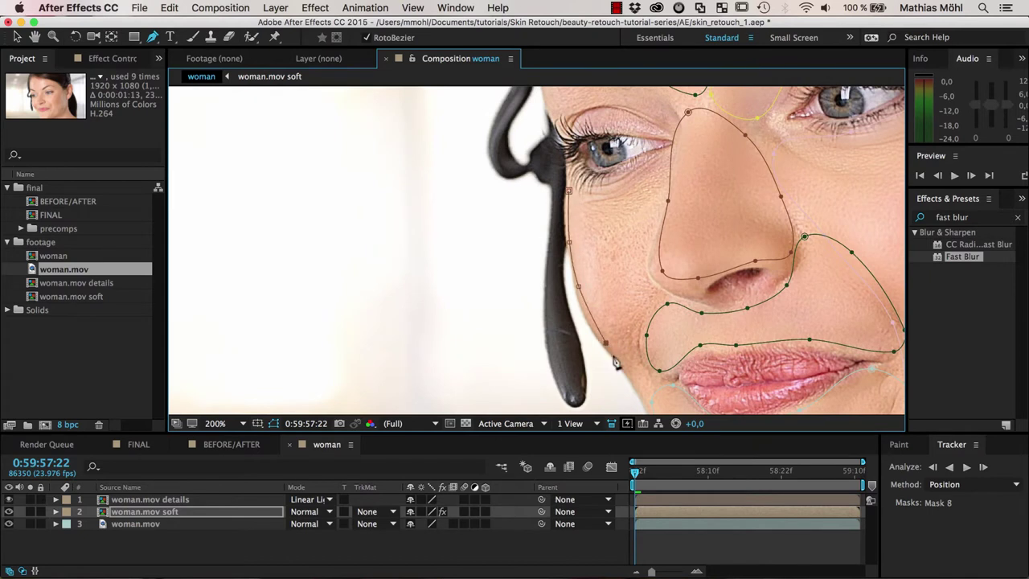
left_click(642, 386)
left_click(662, 374)
left_click(666, 291)
left_click(636, 257)
left_click(660, 161)
left_click(599, 195)
left_click(569, 190)
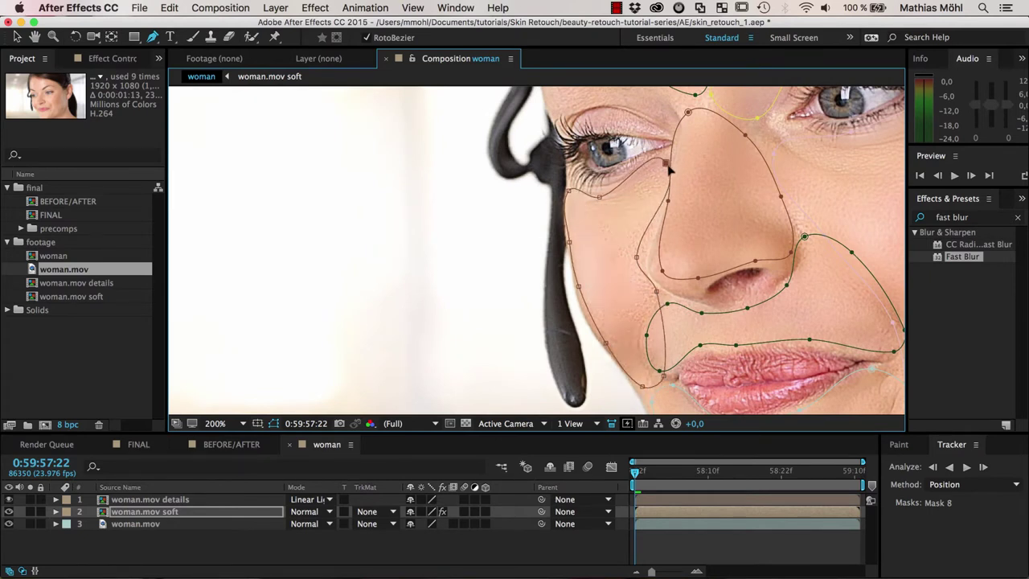
left_click_drag(661, 161, 673, 168)
left_click_drag(637, 257, 643, 252)
- Draw Mask 9 above the eye along the brow
left_click_drag(633, 238, 633, 332)
key("g")
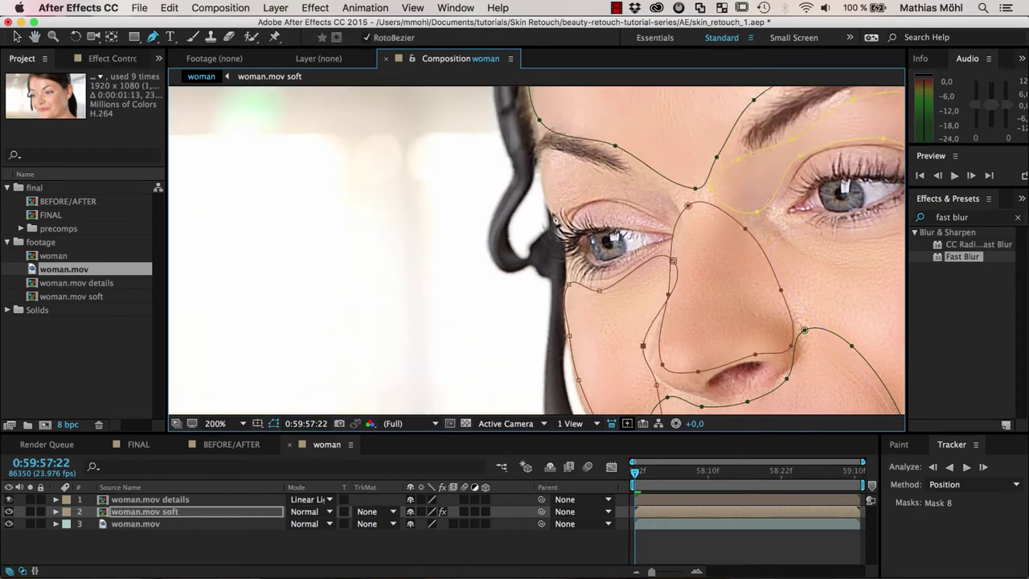
left_click(554, 208)
left_click(547, 166)
left_click(639, 186)
left_click(674, 194)
left_click(672, 215)
left_click(609, 196)
- Zoom to 100% with comma and centre the whole face in the viewer
key("comma")
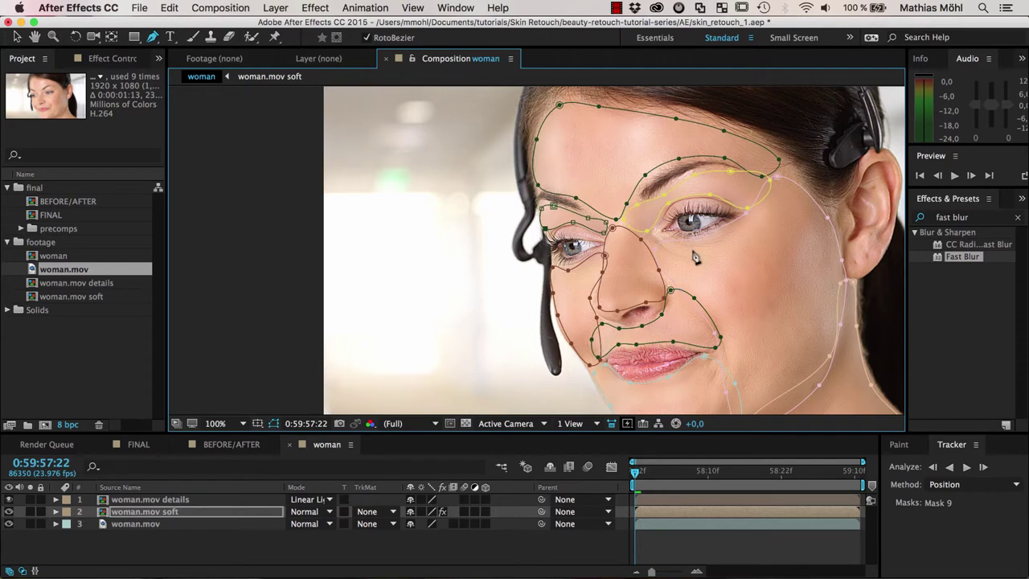
key("h")
left_click_drag(719, 273, 597, 278)
key("g")
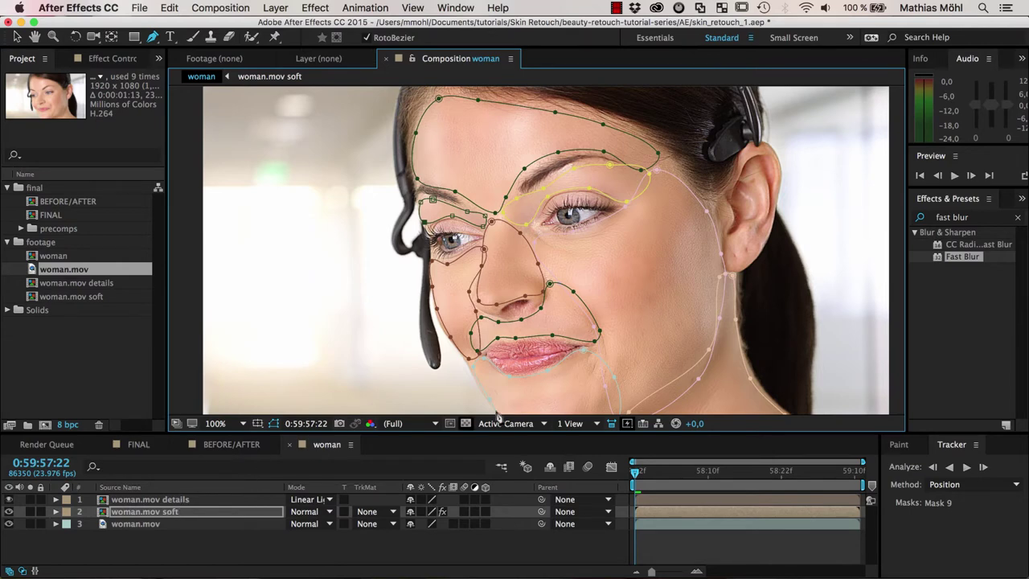
- Hide the mask outlines, then compare by toggling Solo on woman.mov, leaving it soloed
left_click(274, 424)
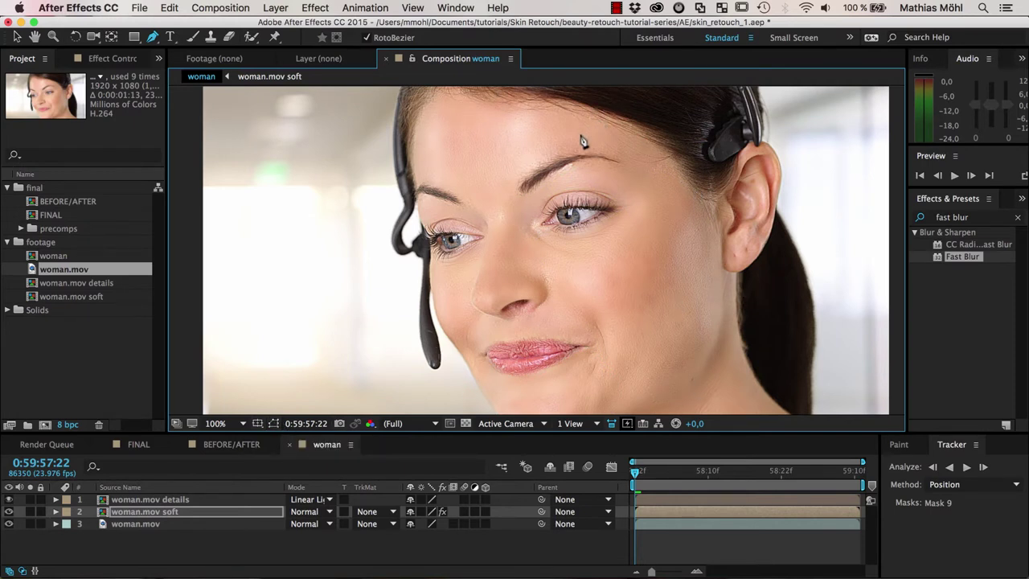
left_click(31, 524)
left_click(30, 524)
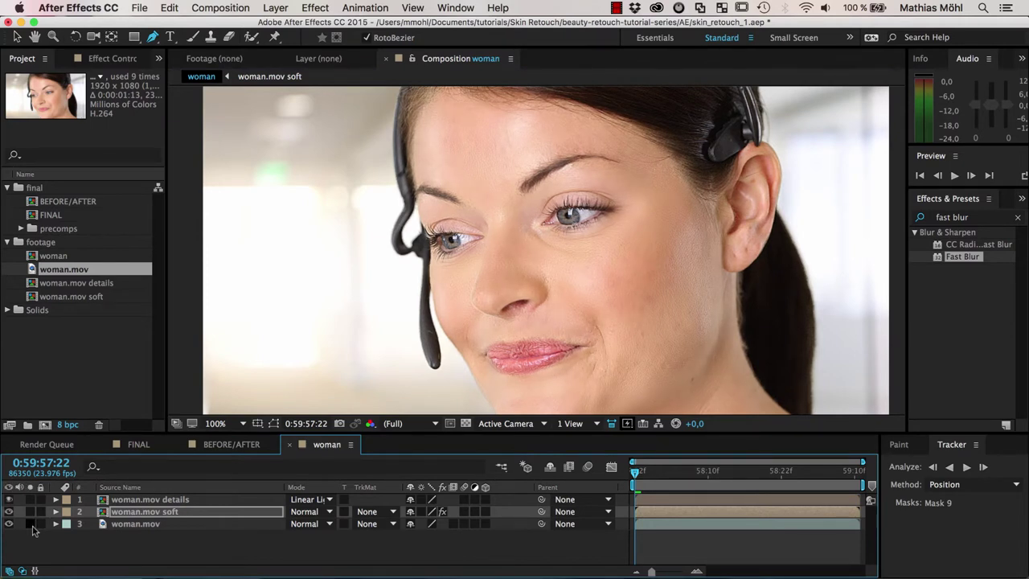
left_click(30, 523)
left_click(30, 524)
left_click(31, 524)
left_click(30, 523)
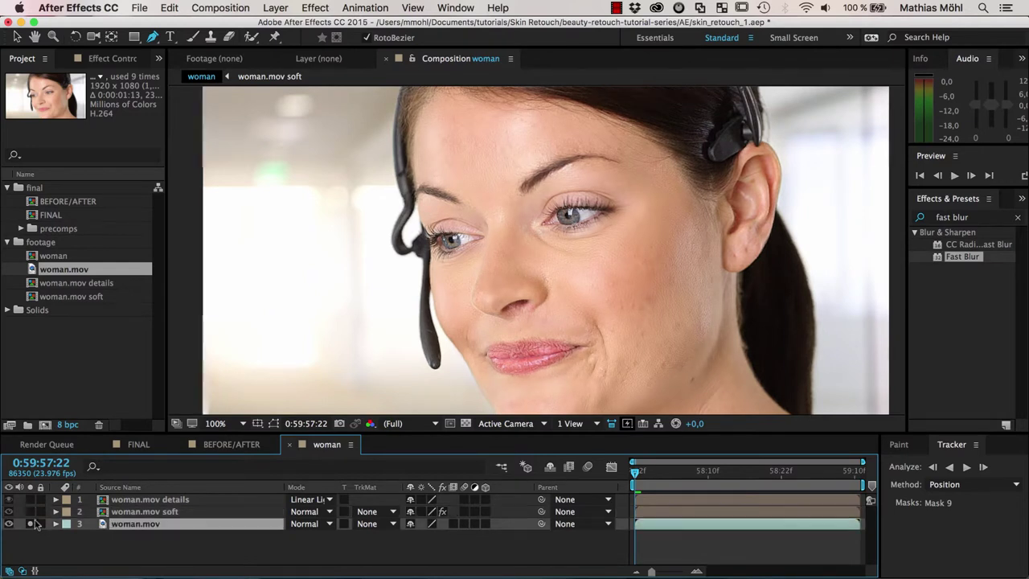
- Solo the masked soft layer together with the details layer
left_click(31, 523)
left_click(30, 511)
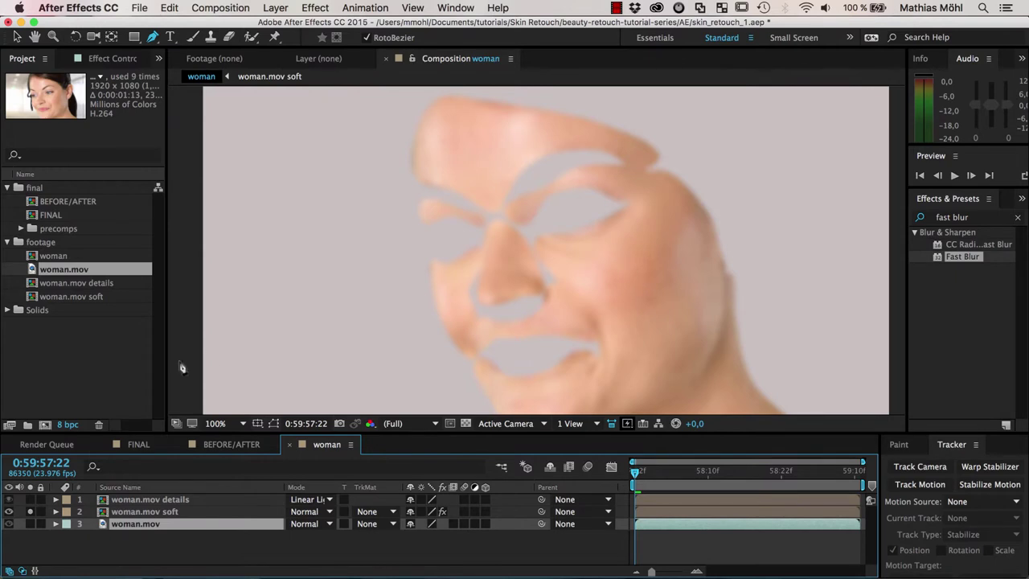
left_click(31, 499)
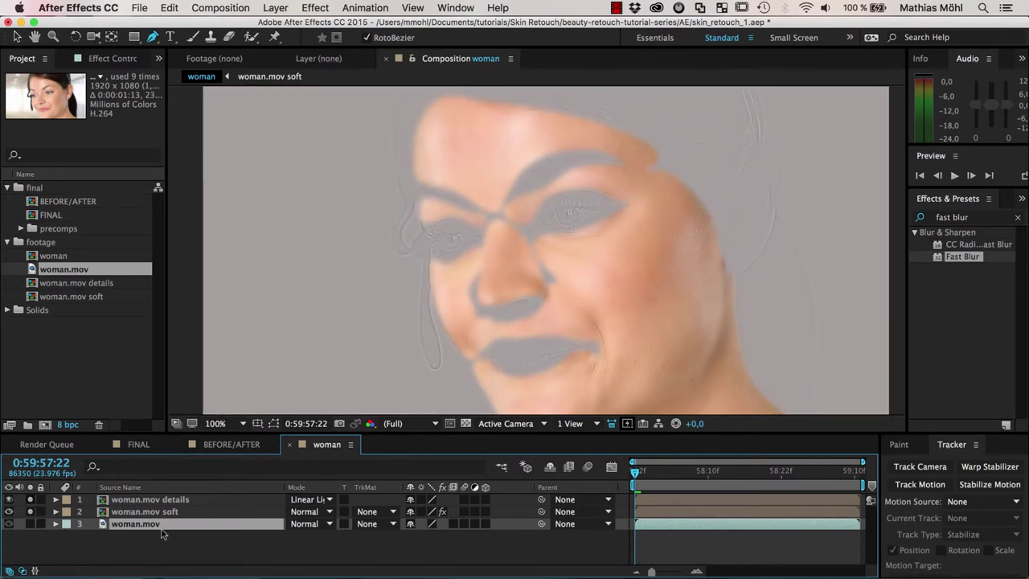
- Compare woman.mov against the blend, then un-solo and hide woman.mov and select the soft layer
left_click(30, 523)
left_click(30, 524)
left_click(30, 523)
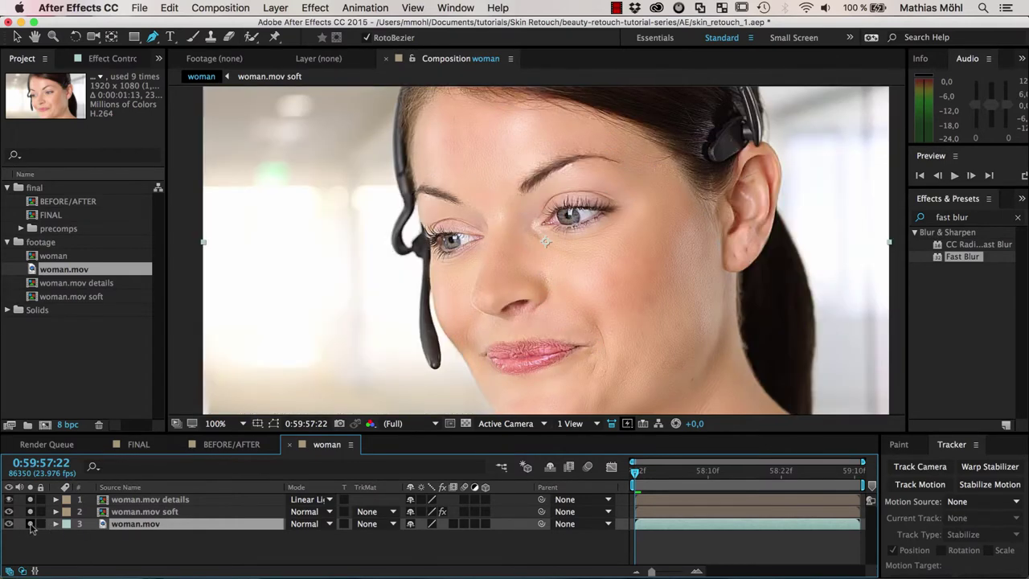
left_click(30, 523)
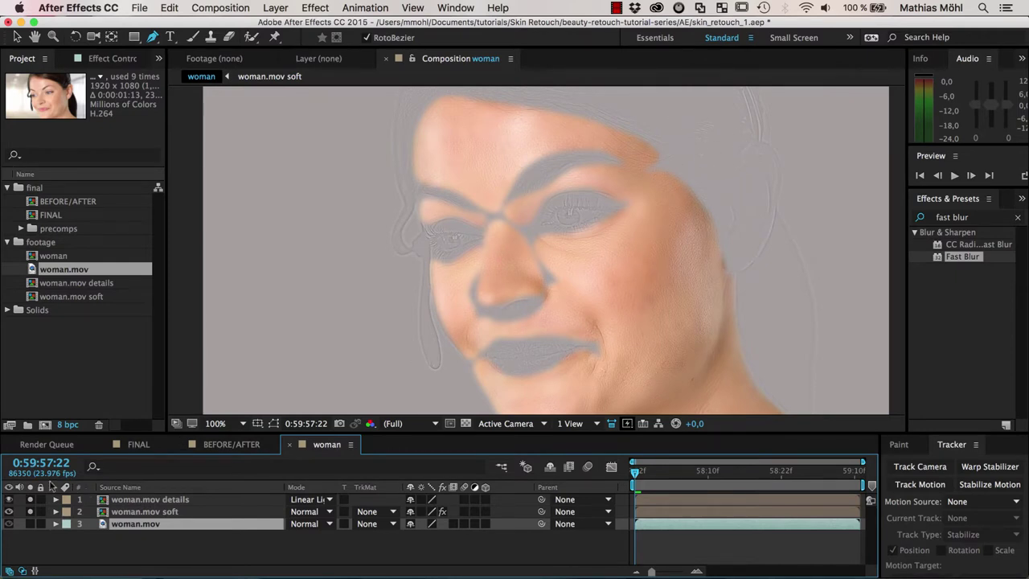
left_click(30, 524)
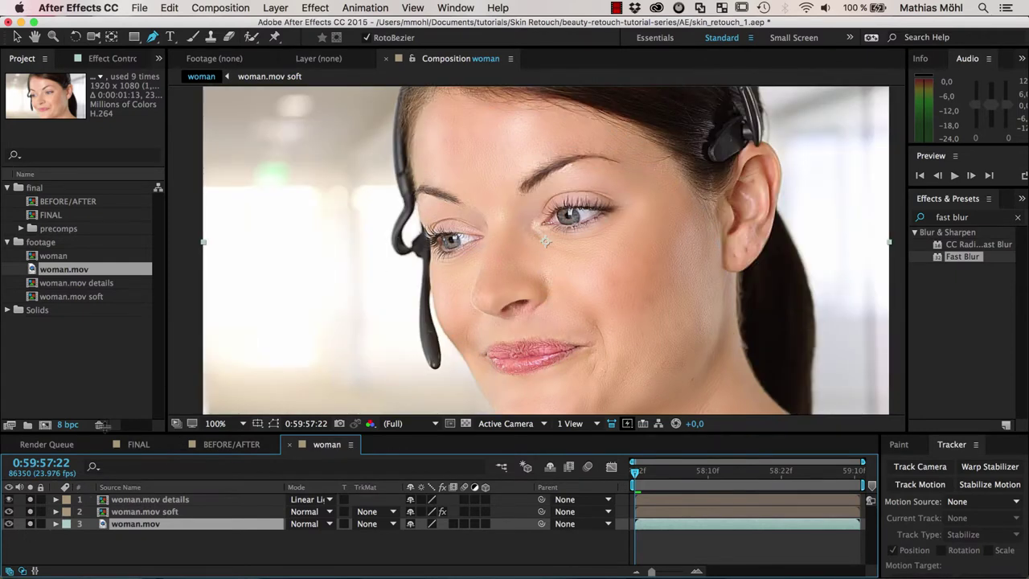
left_click(30, 523)
left_click(9, 524)
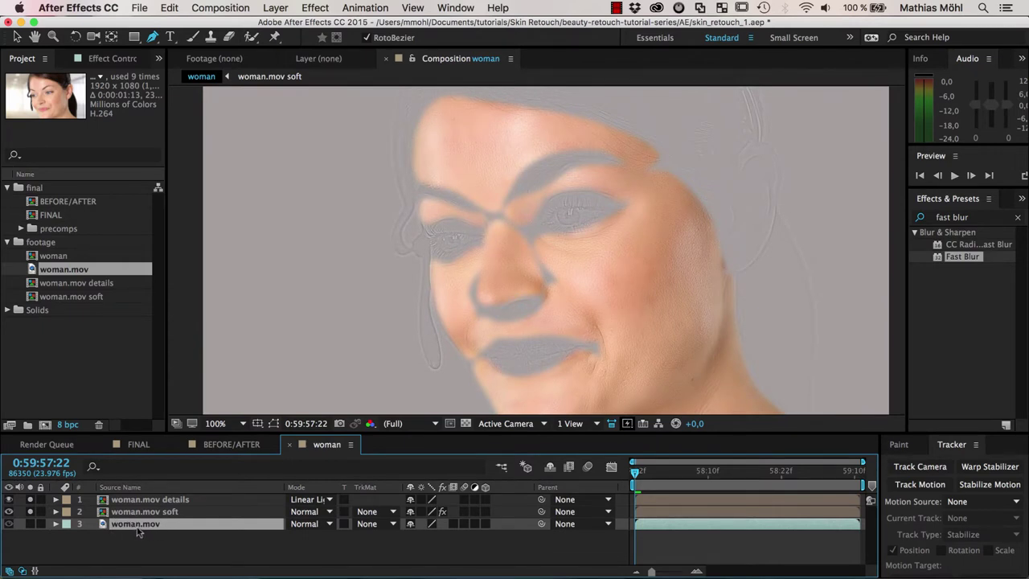
left_click(147, 512)
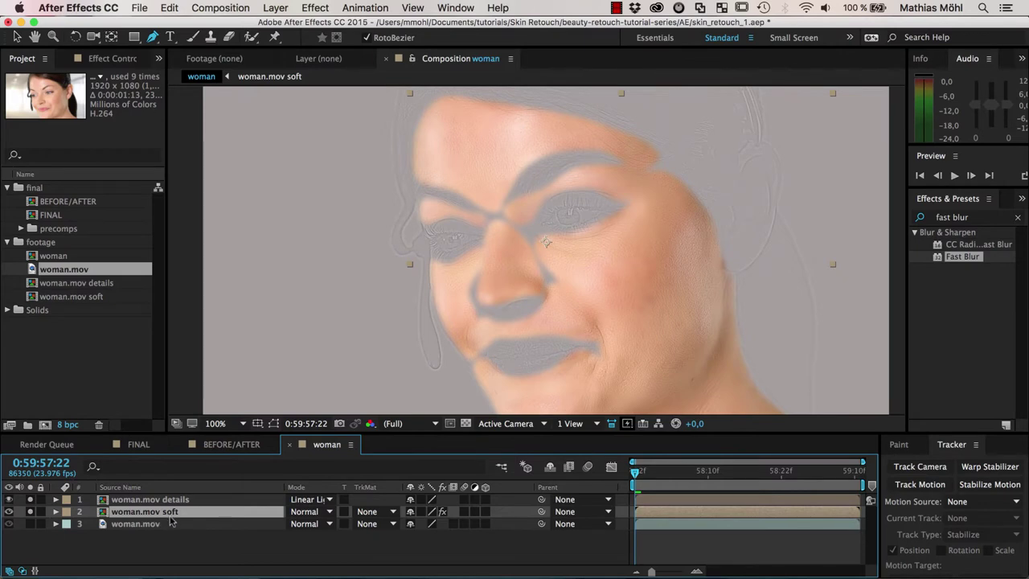
- Duplicate woman.mov soft and delete Mask 1 through Mask 9 from the copy
key("super+d")
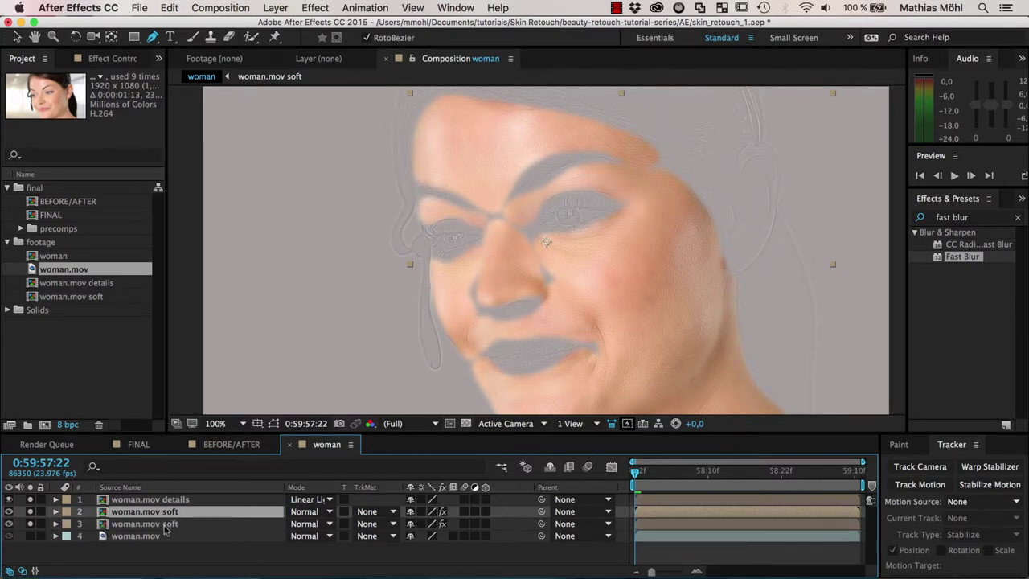
left_click(164, 527)
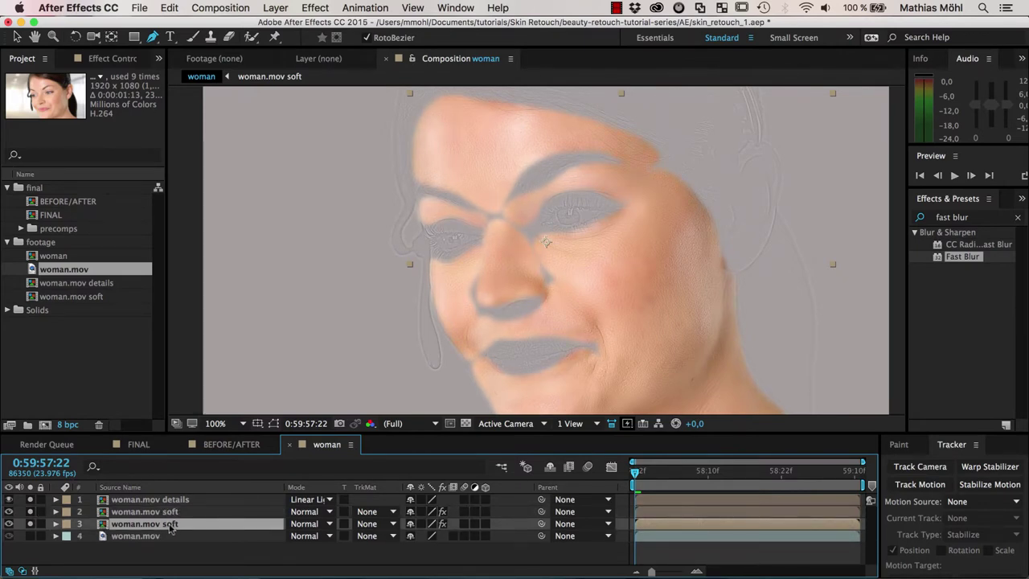
key("m")
left_click(104, 535)
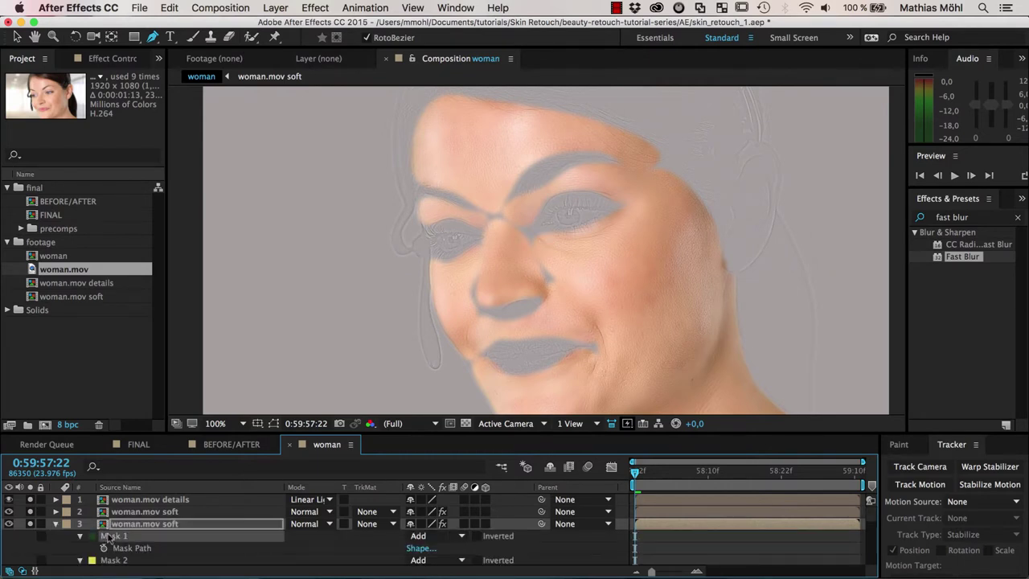
scroll(120, 542, "down", 5)
left_click(121, 534, "shift")
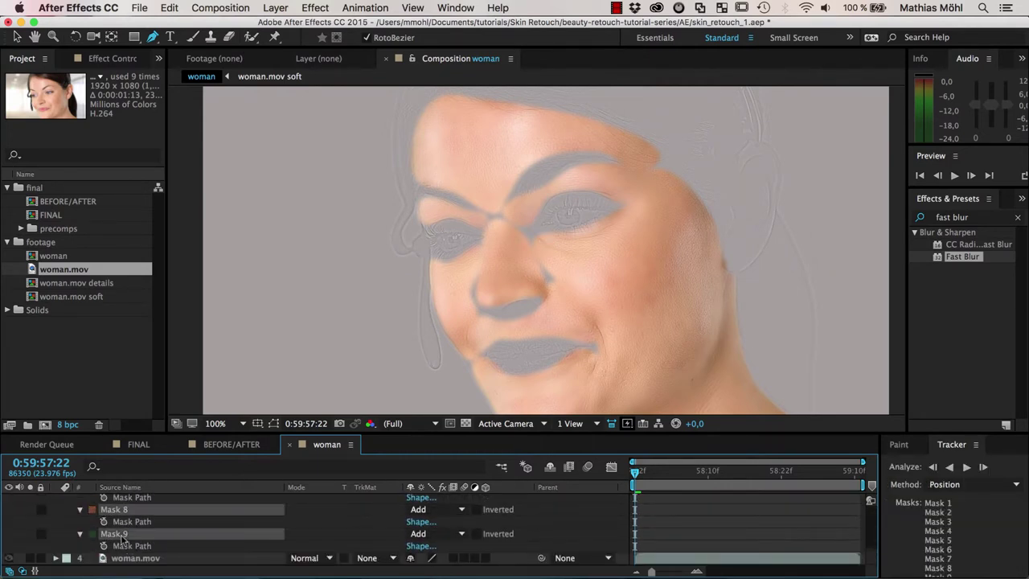
key("Delete")
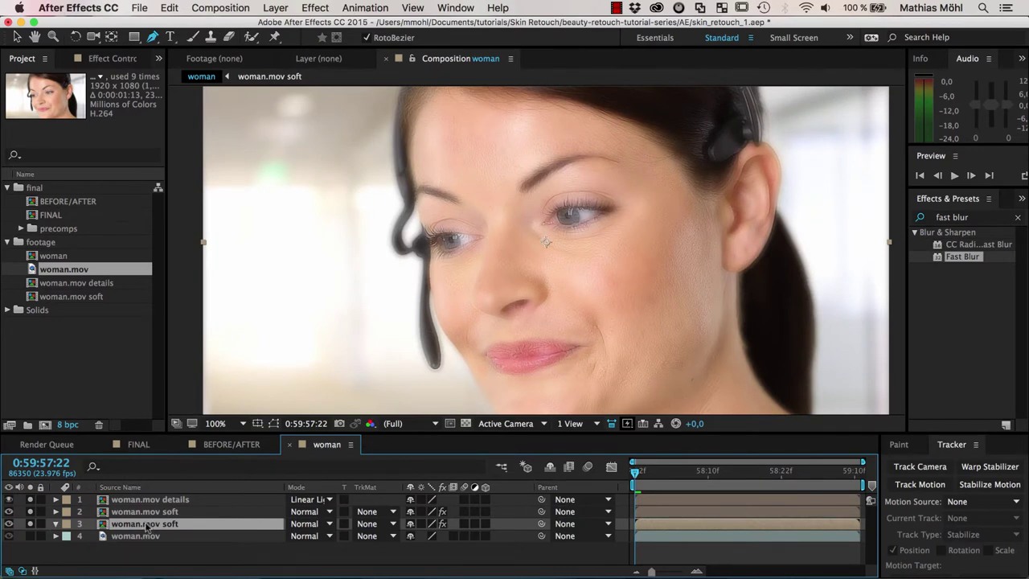
- Remove the Fast Blur effect from the copy, keeping only Blurriness
key("e")
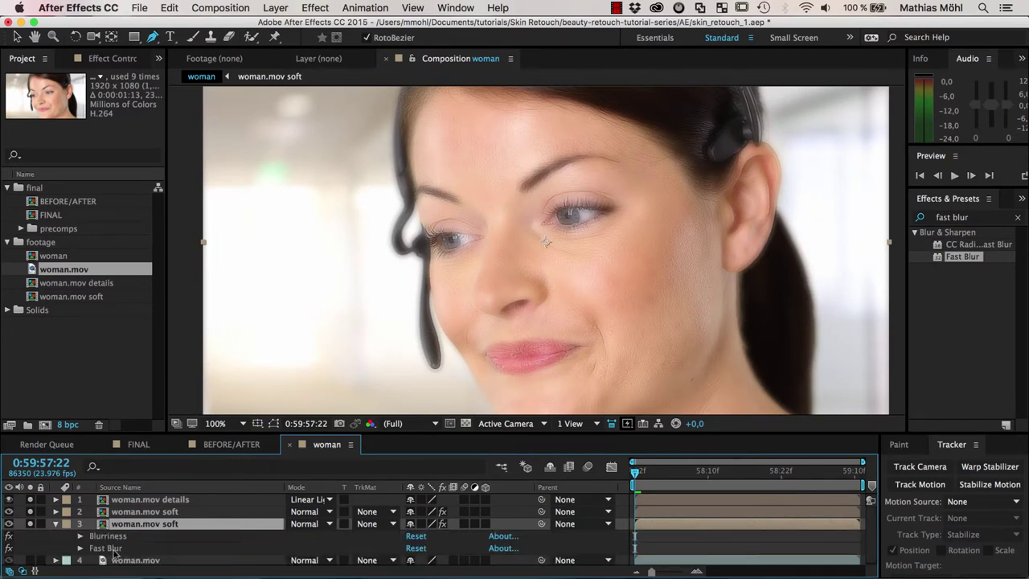
left_click(115, 549)
key("Delete")
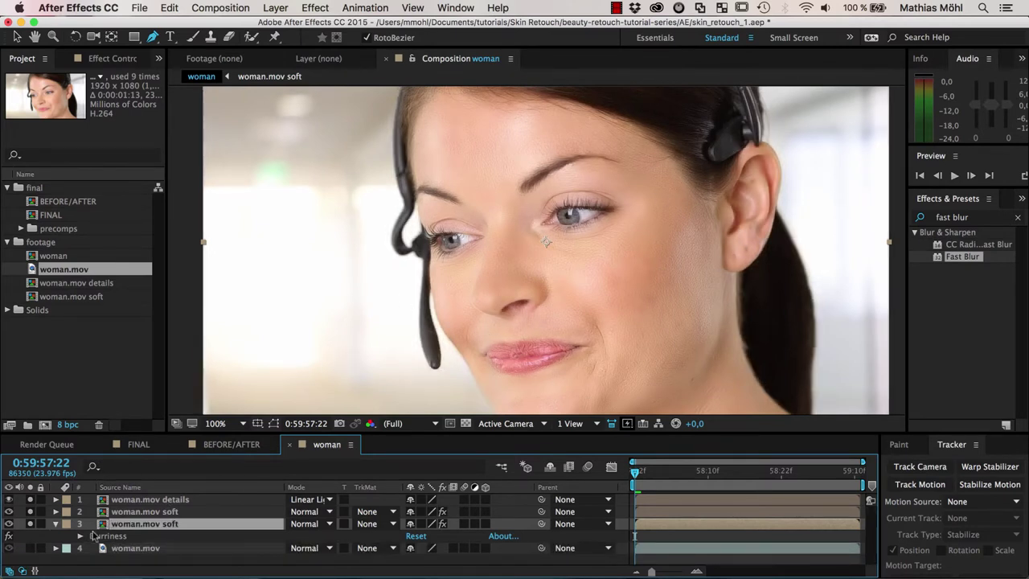
- View the unmasked soft copy's effects and look at it soloed on its own
left_click(144, 512)
left_click(164, 524)
left_click(55, 523)
left_click(31, 524, "alt")
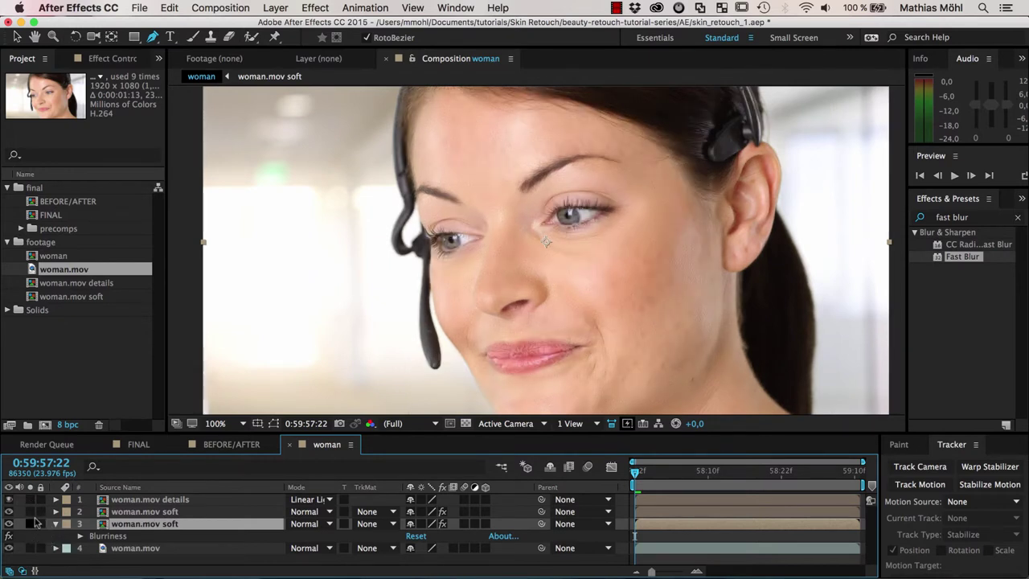
left_click(34, 521)
- Solo the masked soft, unmasked soft copy and details layers together, then select woman.mov details
left_click(30, 511)
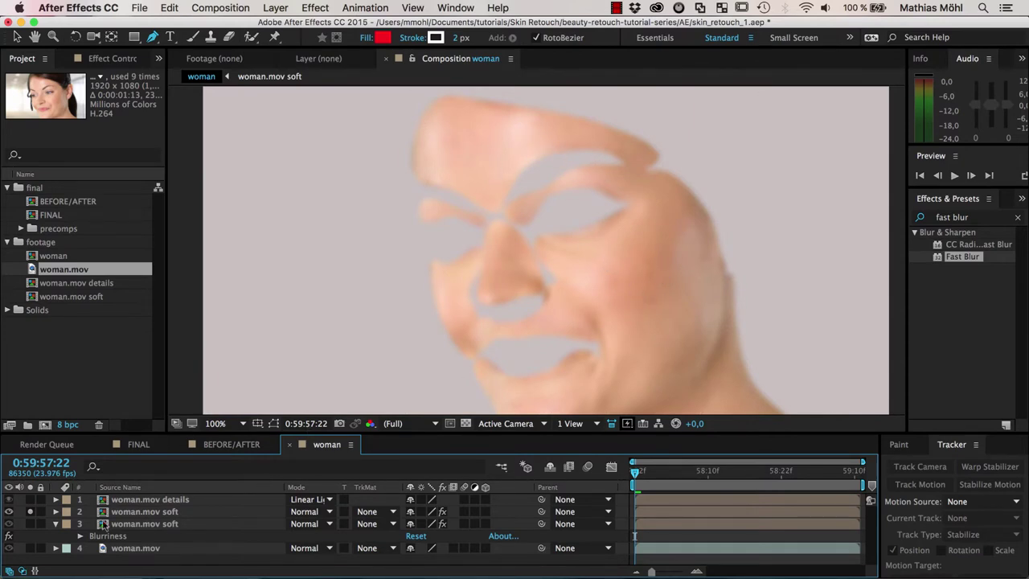
left_click(29, 524)
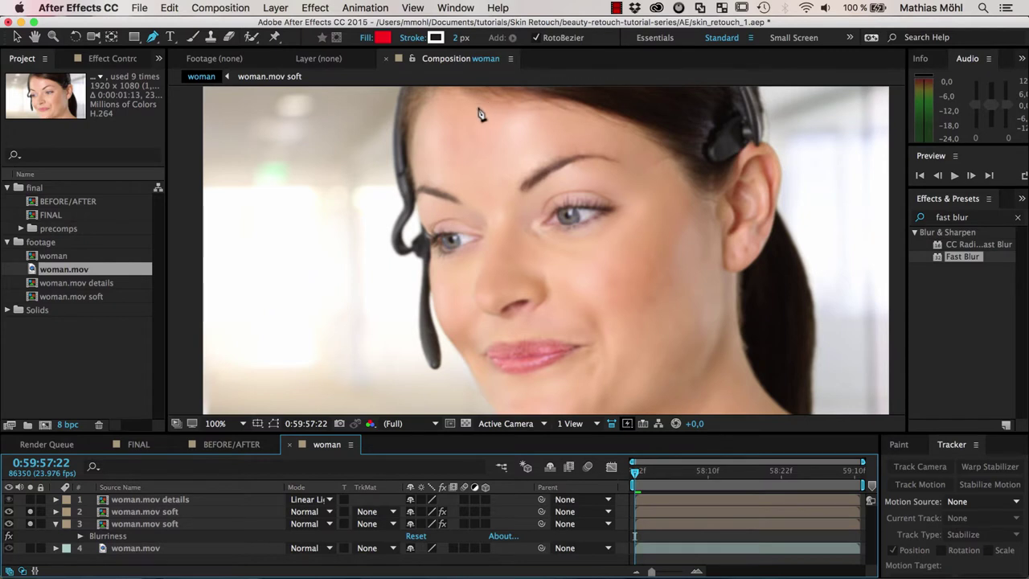
left_click(31, 500)
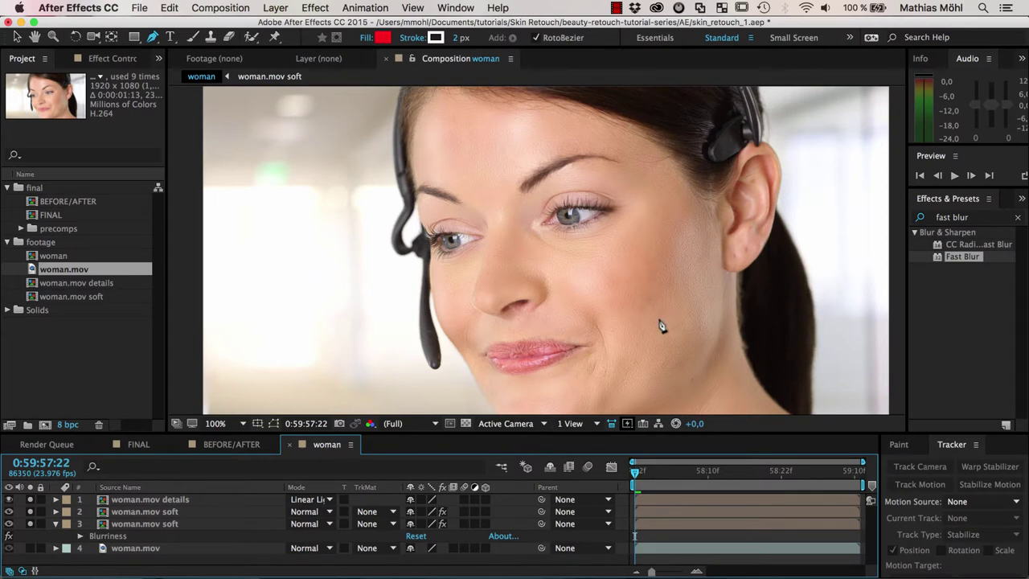
left_click(159, 504)
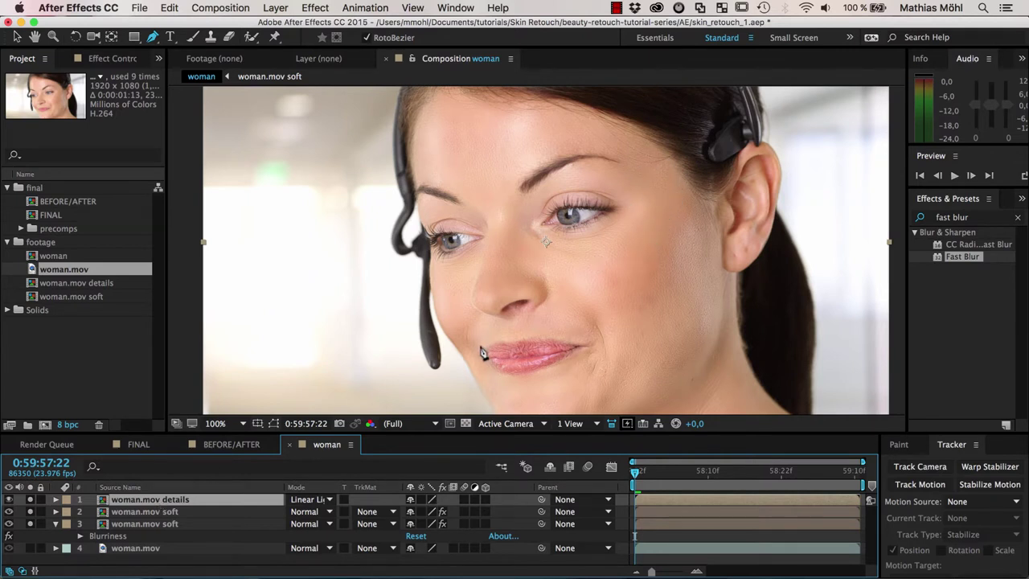
- Show the details layer's Opacity and, after trying 100% and 0%, settle on 50%
key("t")
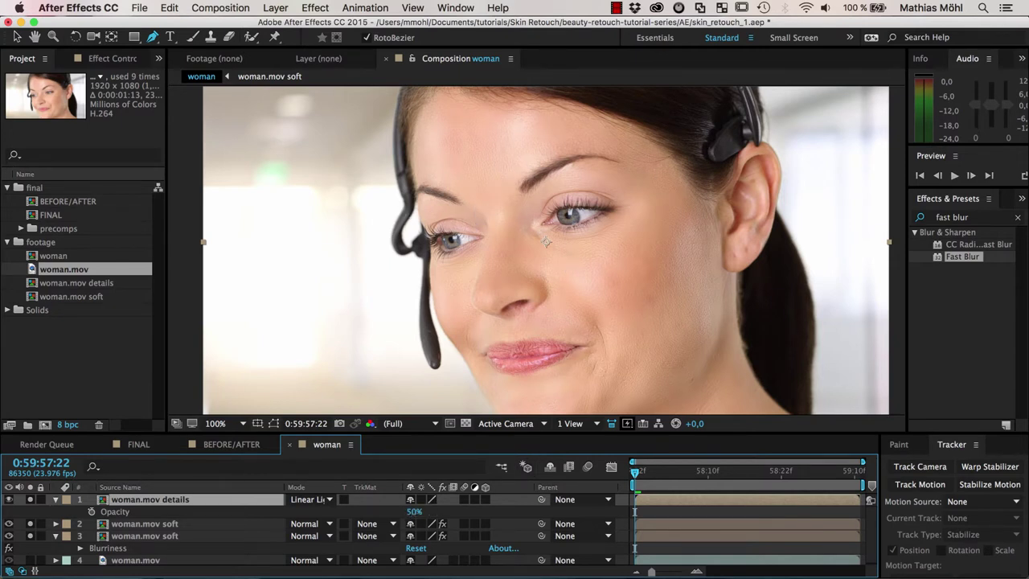
left_click_drag(415, 511, 455, 515)
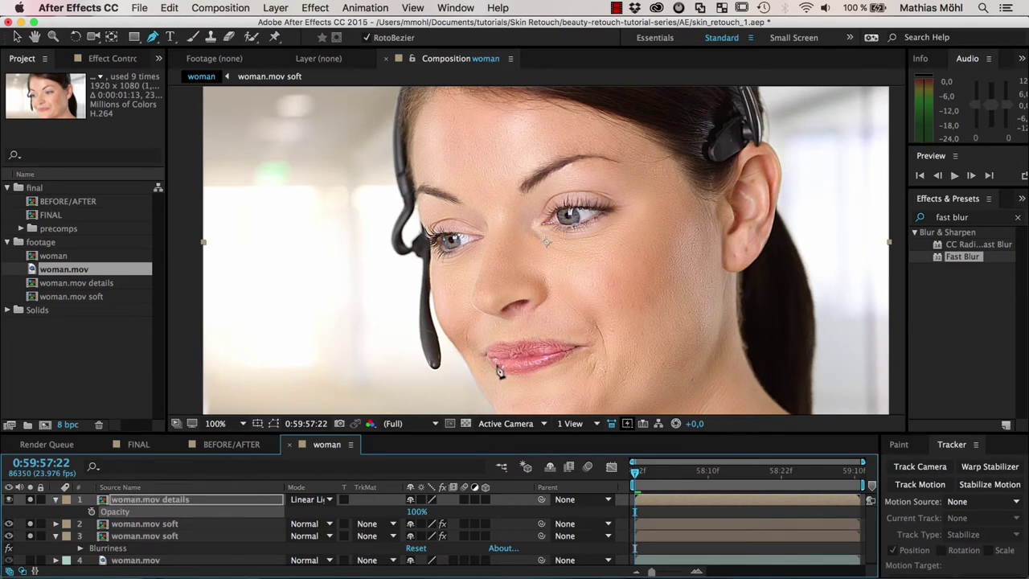
left_click(417, 511)
key("Return")
left_click(415, 511)
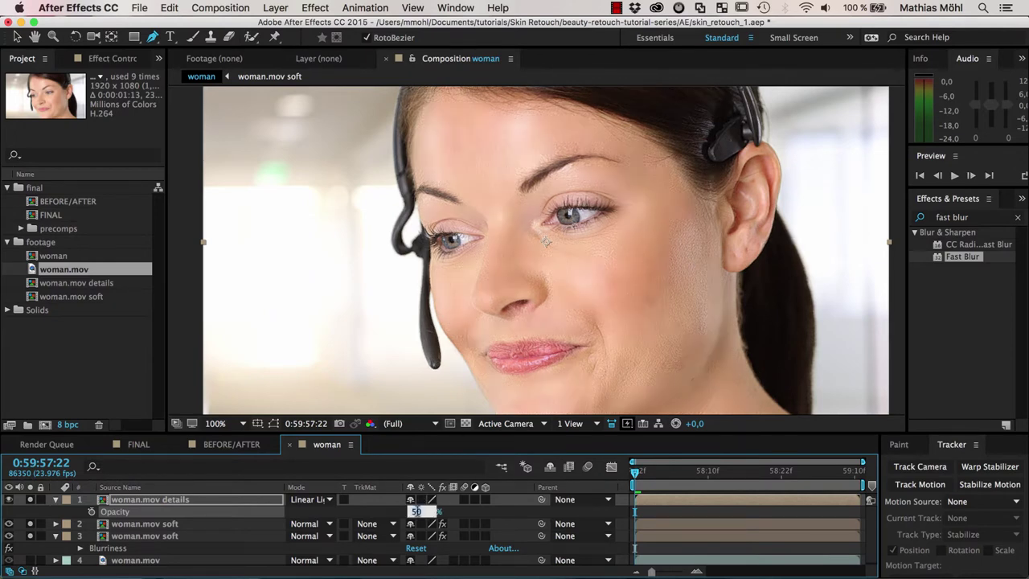
key("Return")
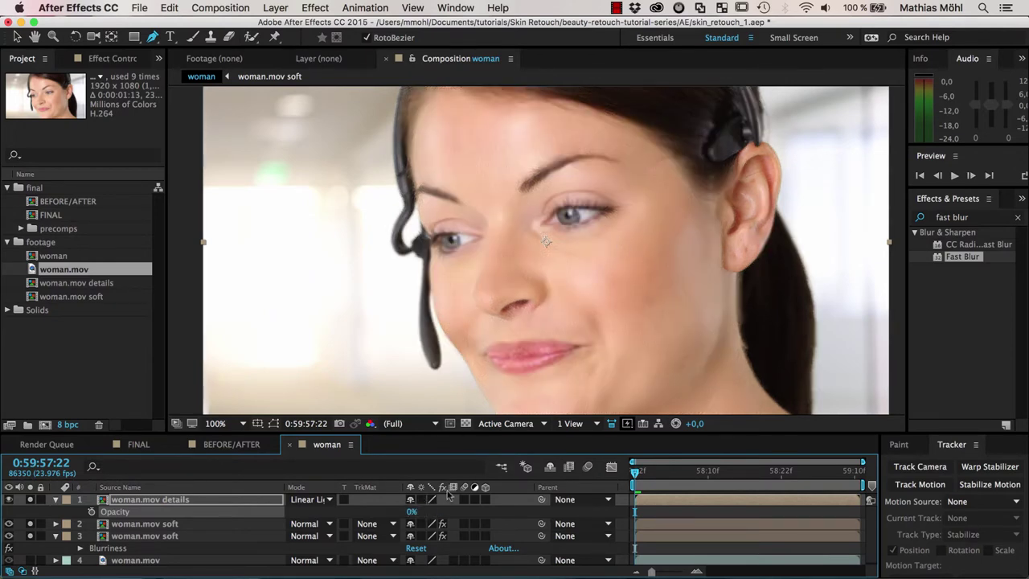
key("F2")
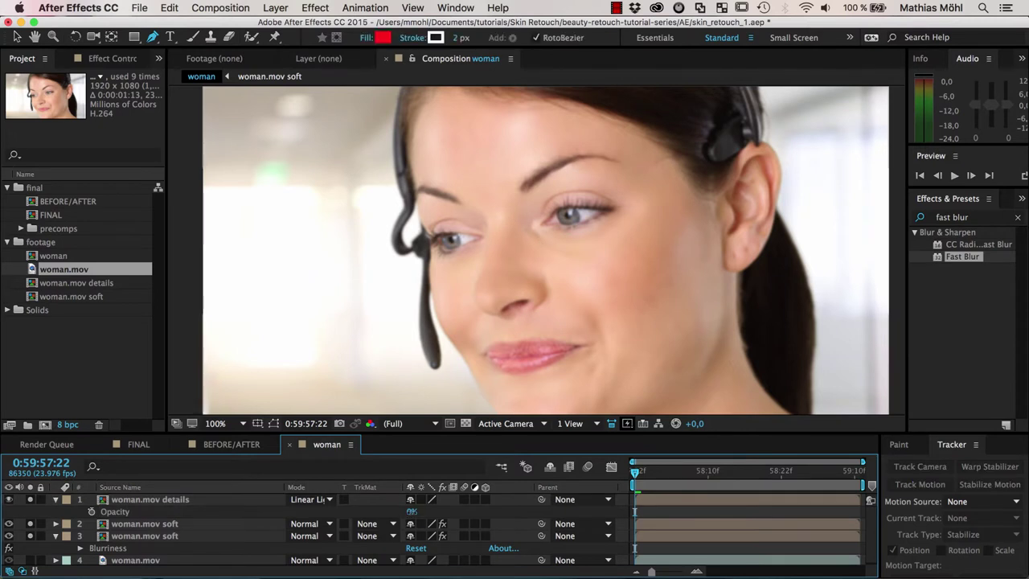
left_click(413, 511)
key("Return")
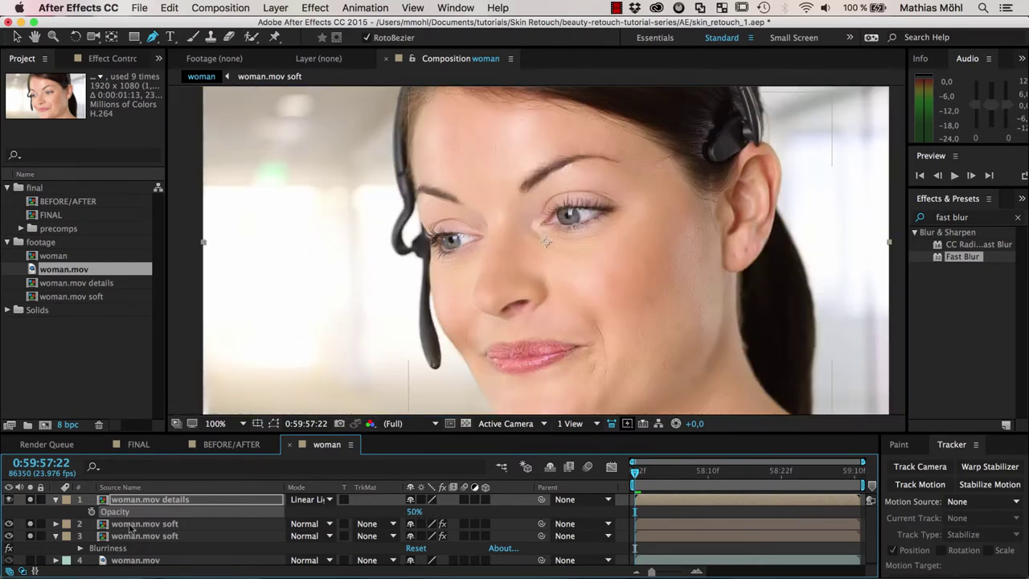
- Reveal the Blurriness effect's settings on the woman.mov soft layer
left_click(152, 527)
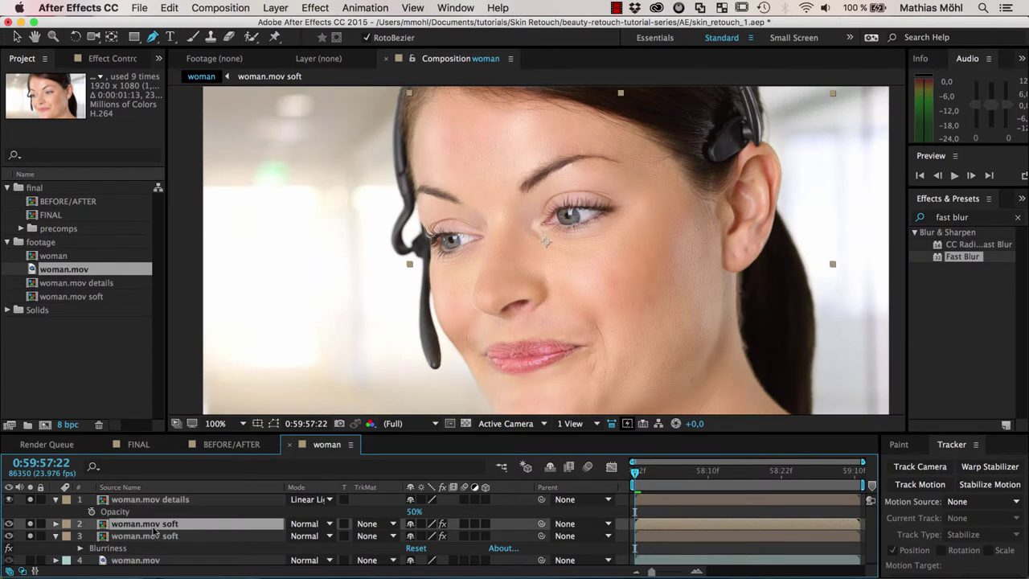
key("e")
left_click(116, 551)
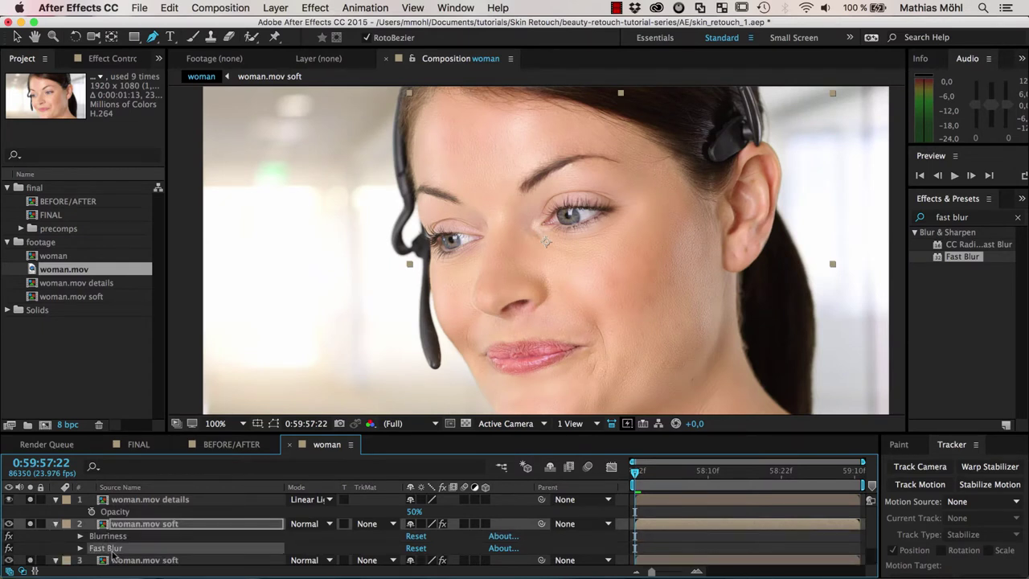
left_click(115, 539)
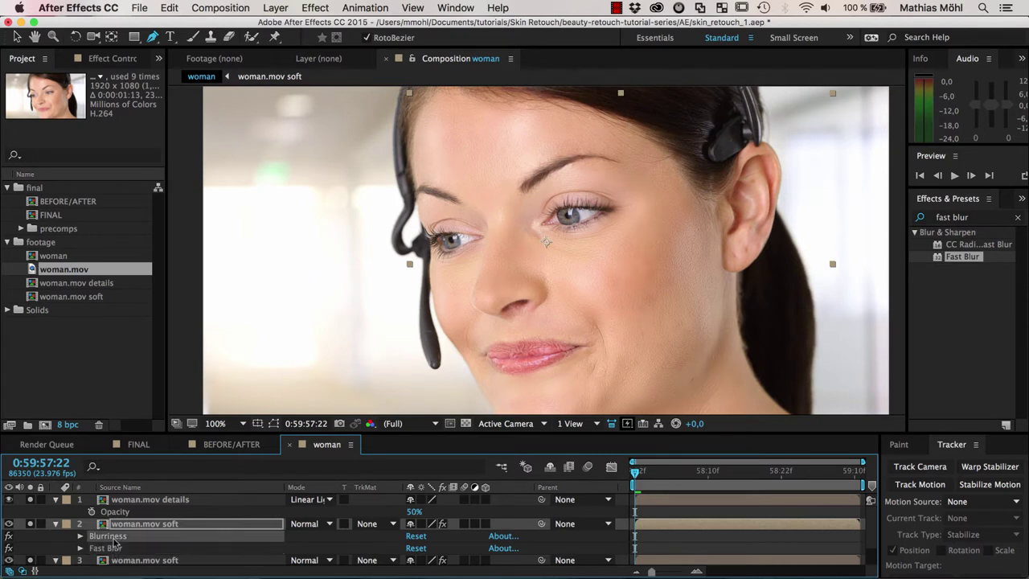
left_click(80, 537)
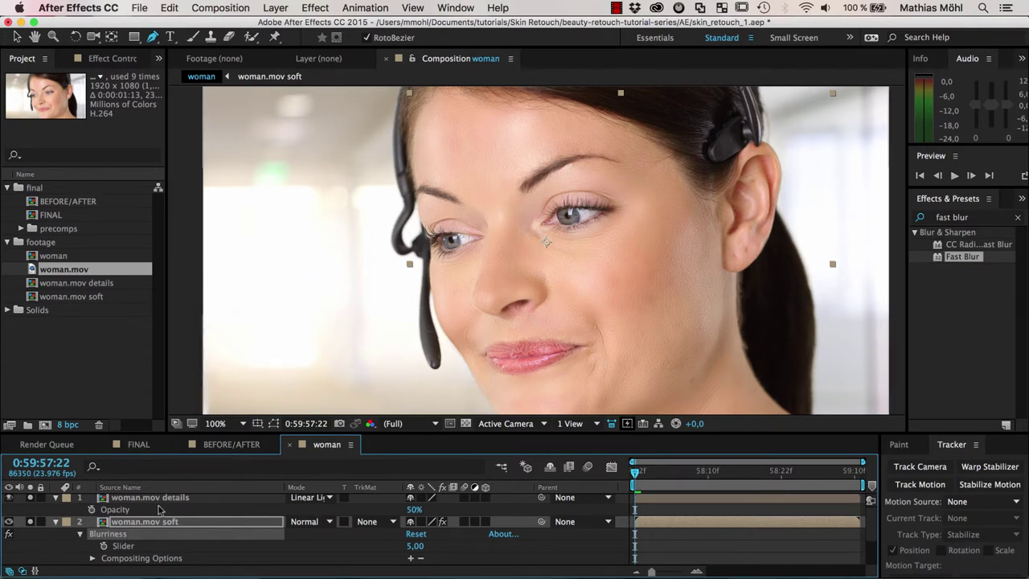
scroll(169, 506, "up", 1)
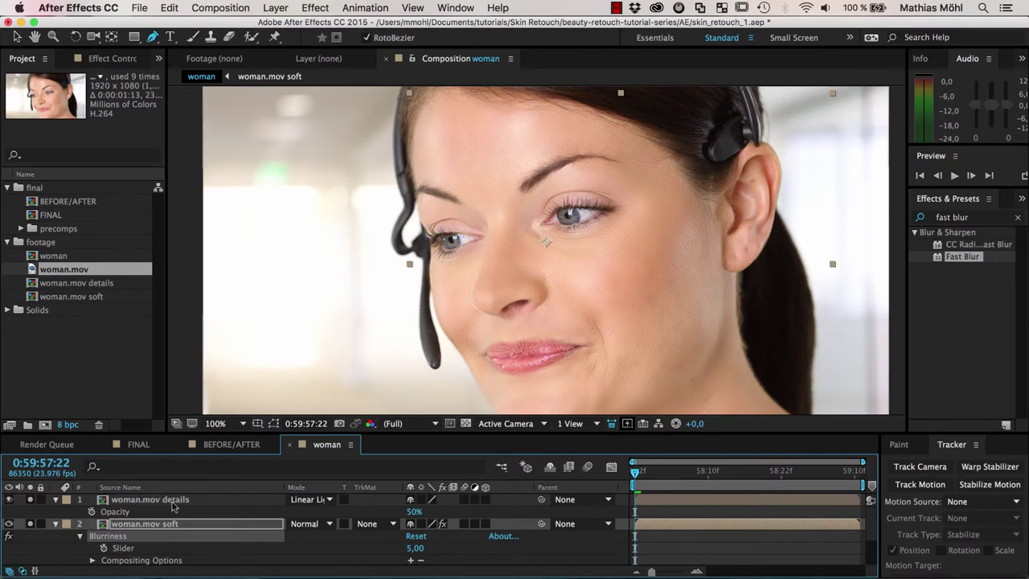
left_click(172, 502)
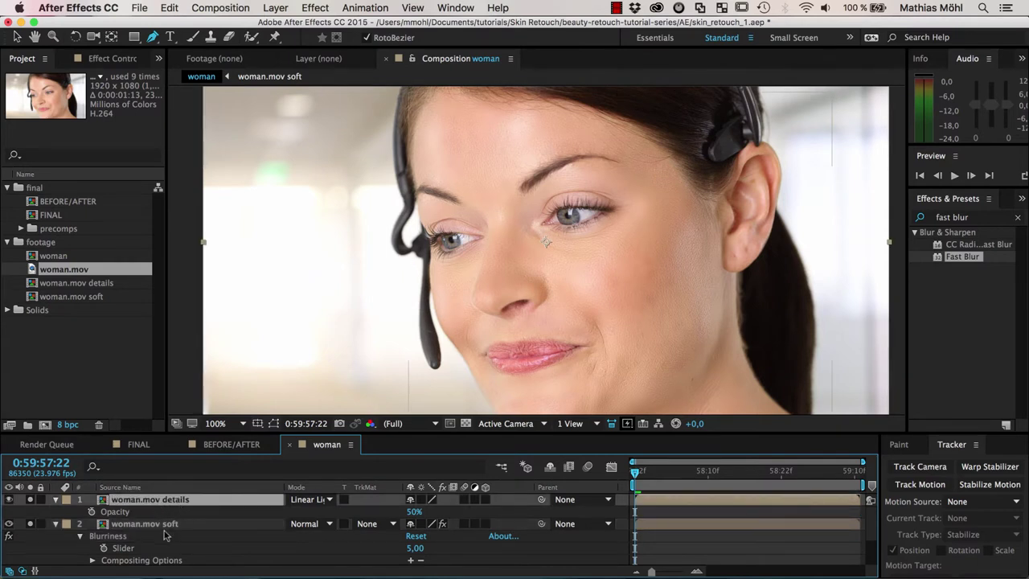
left_click(175, 524)
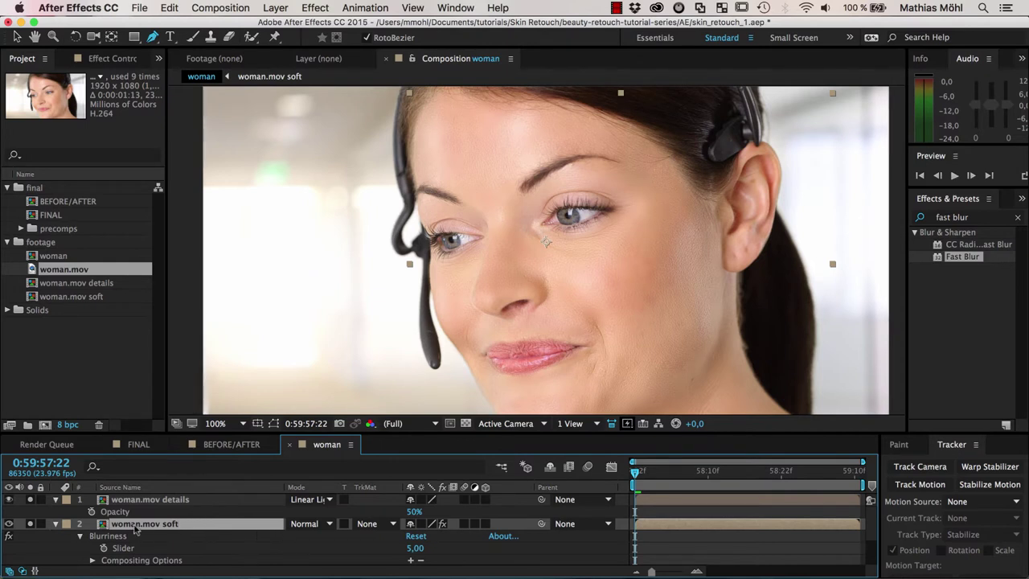
- Solo the soft layer and scrub its Blurriness from 5 to 18, also soloing details
left_click(30, 524)
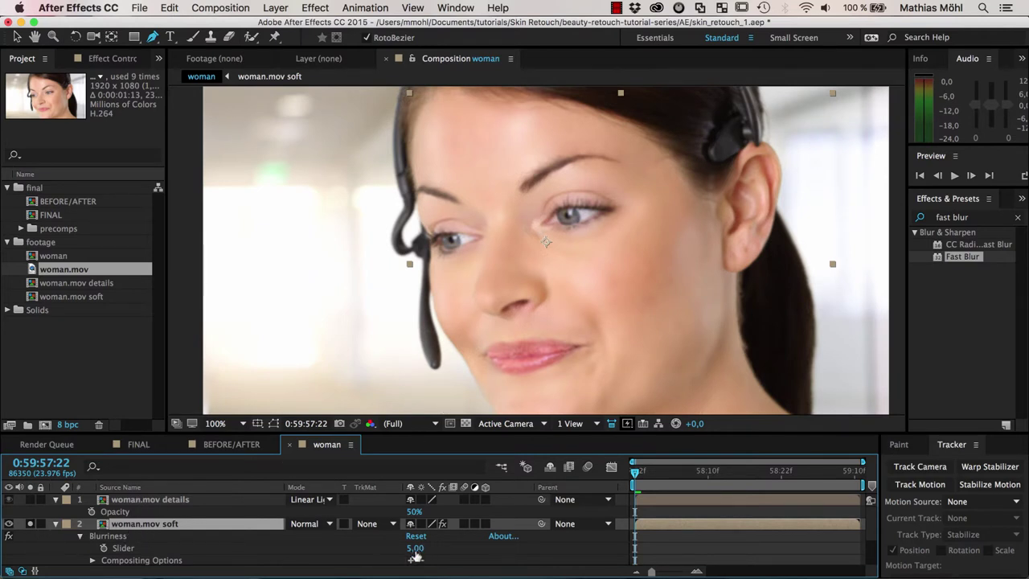
left_click_drag(415, 548, 427, 550)
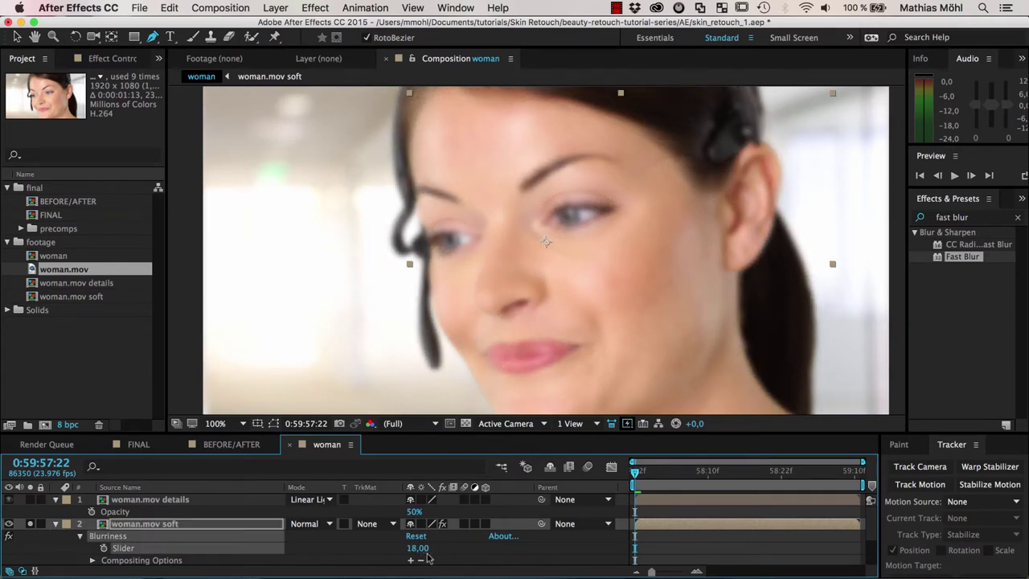
left_click(31, 499)
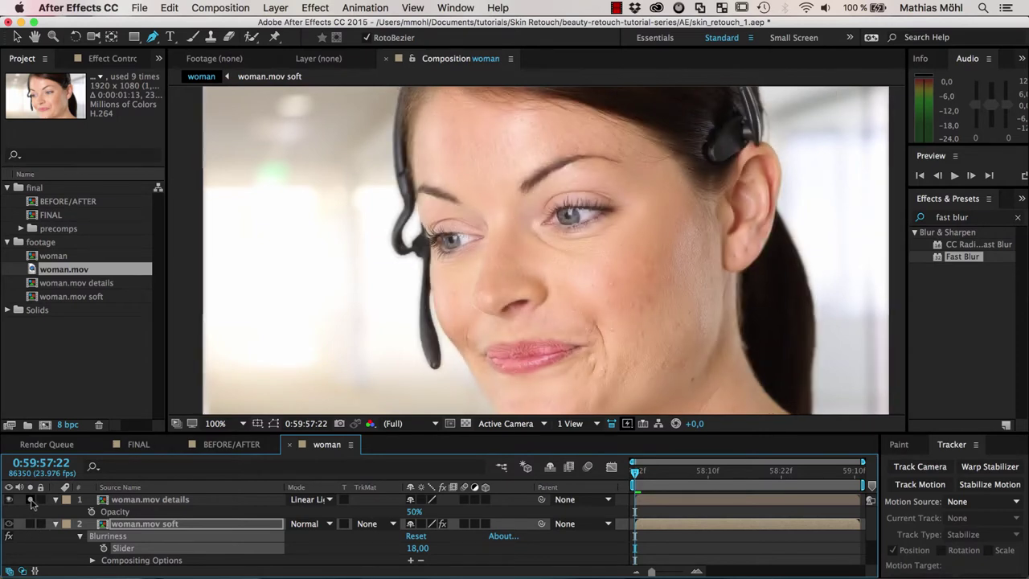
scroll(32, 515, "up", 1)
- Solo only the details layer and scrub Blurriness through values like 75, 24 and 23
left_click(32, 545)
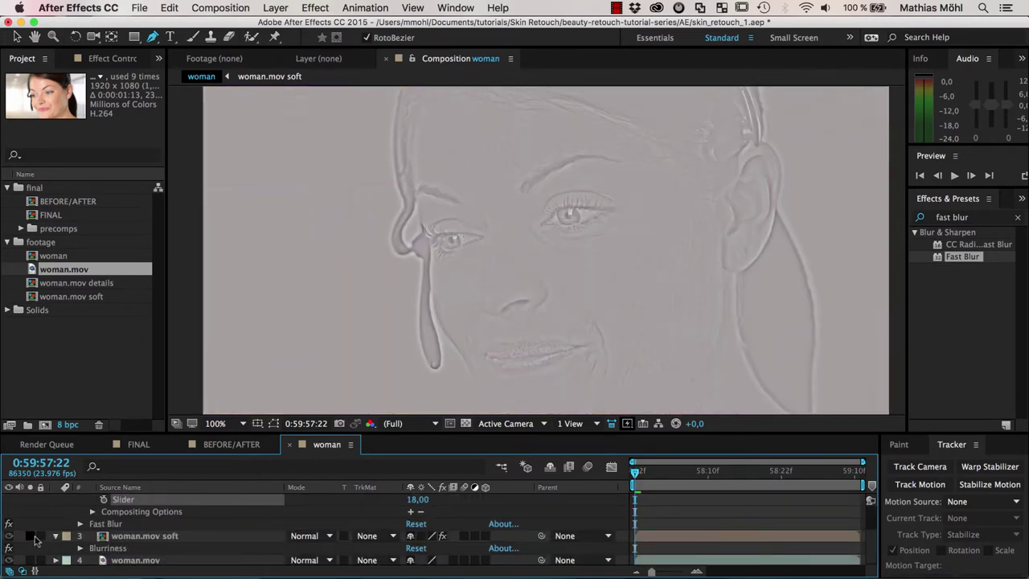
scroll(38, 538, "down", 1)
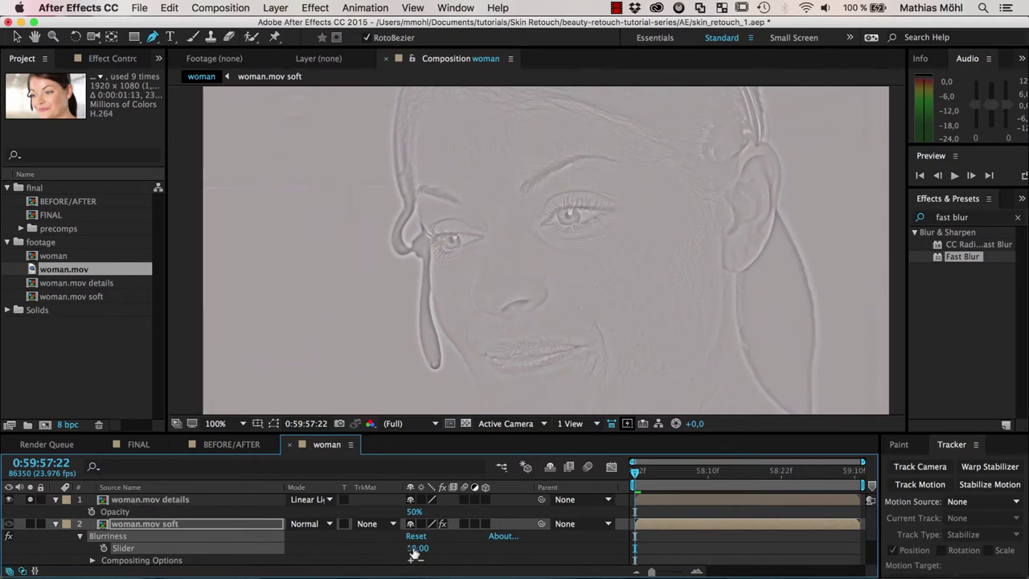
left_click_drag(417, 548, 456, 553)
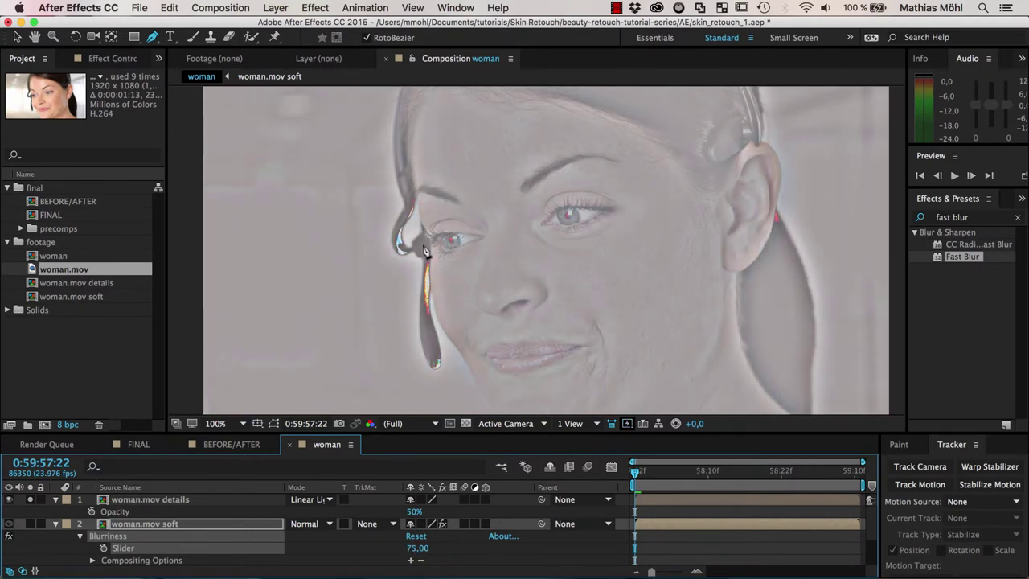
left_click_drag(418, 547, 395, 548)
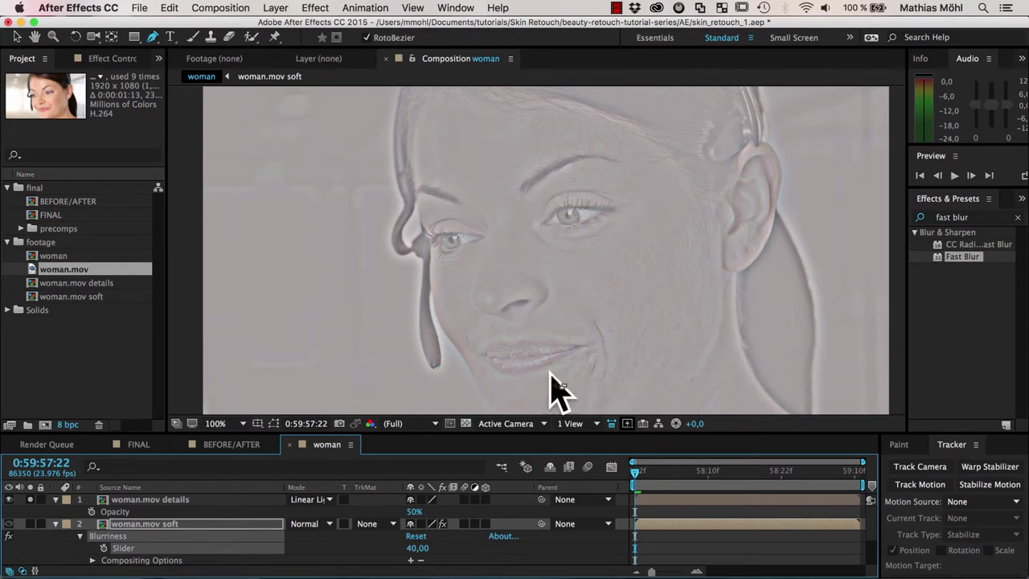
left_click_drag(417, 548, 394, 548)
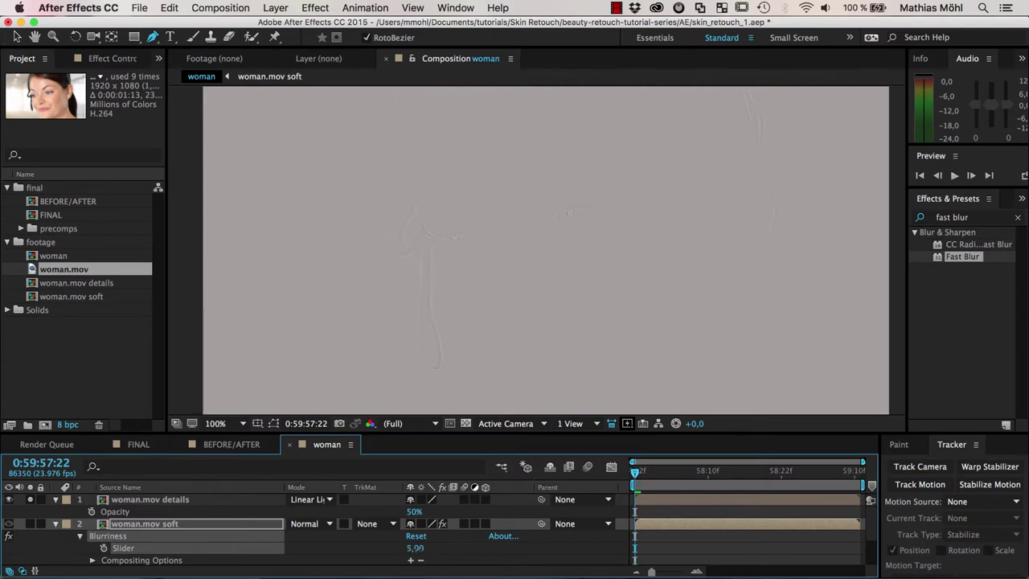
left_click_drag(414, 550, 435, 550)
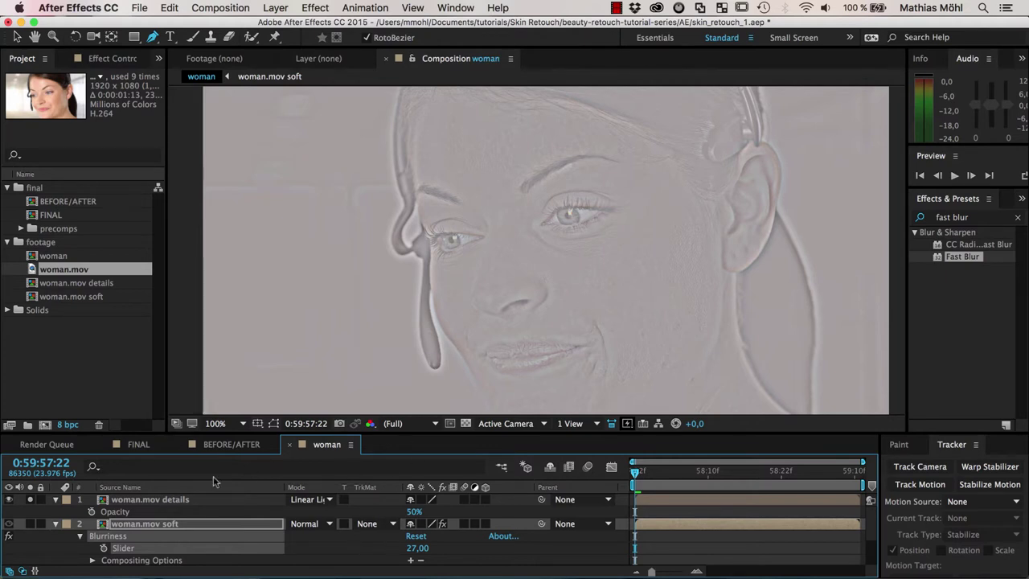
left_click_drag(418, 548, 415, 549)
left_click(417, 549)
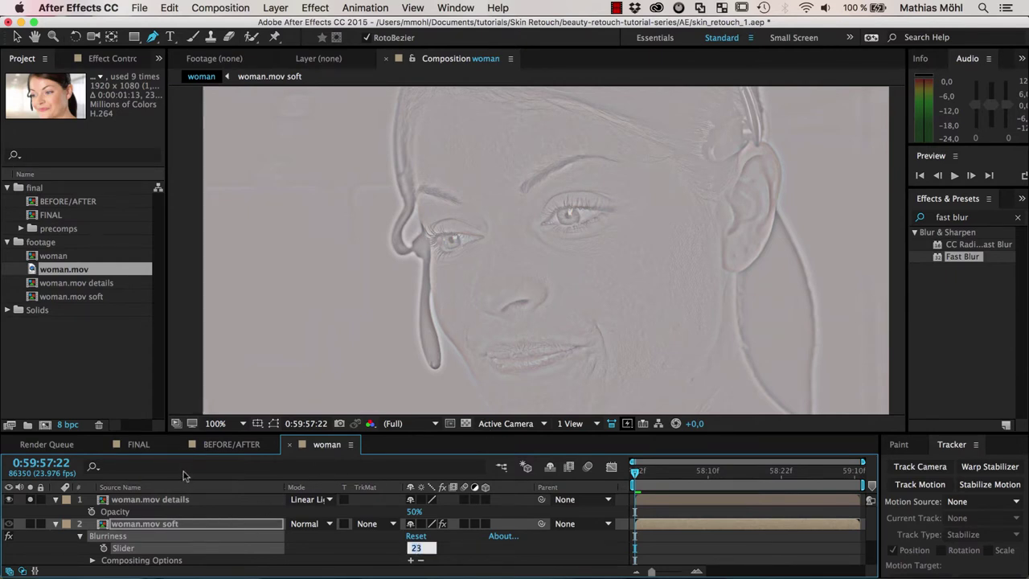
left_click(178, 525)
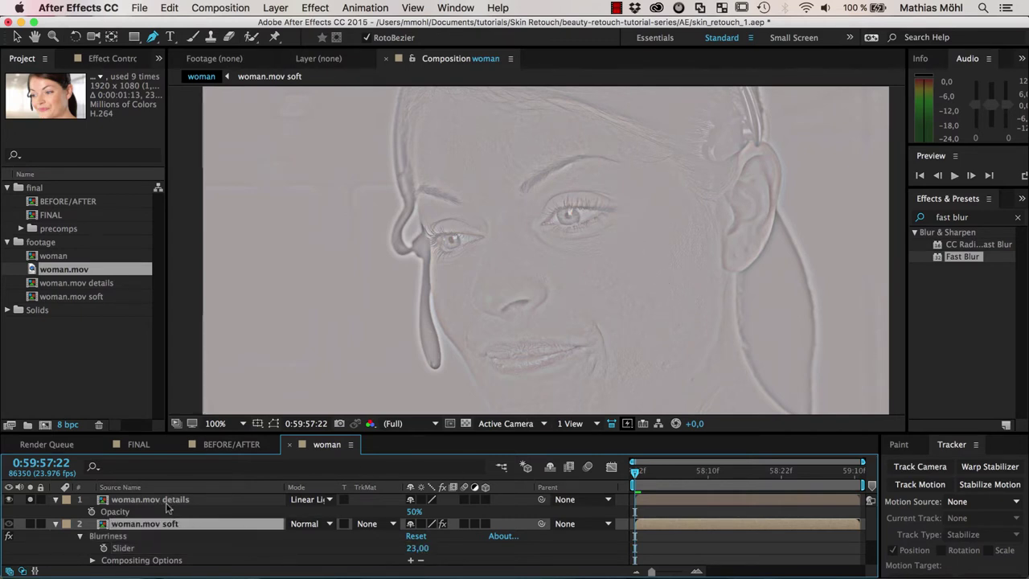
- Enter a Blurriness of 30, then set it back to 5
left_click(418, 548)
type("30")
key("Return")
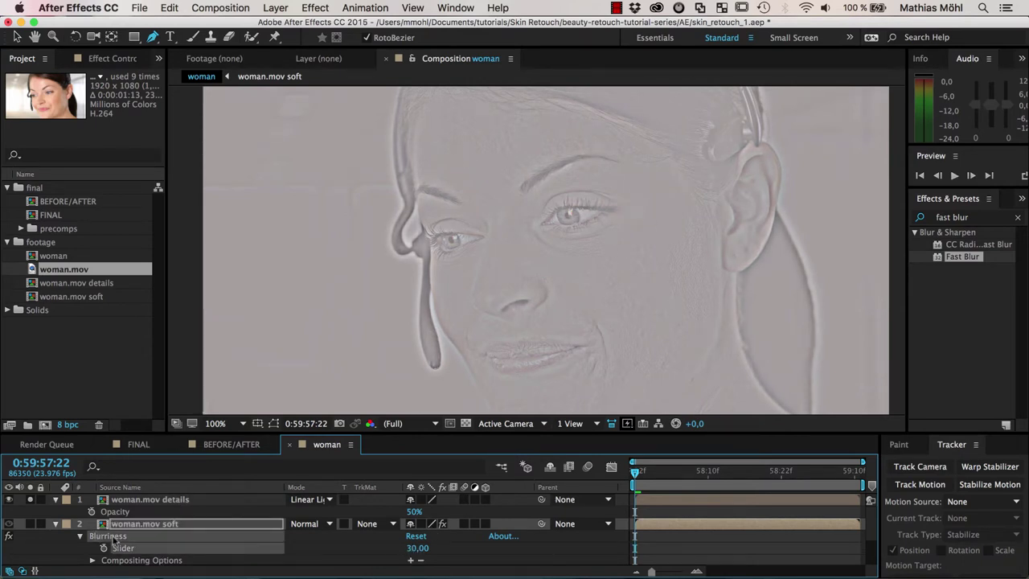
left_click(416, 549)
type("5")
key("Return")
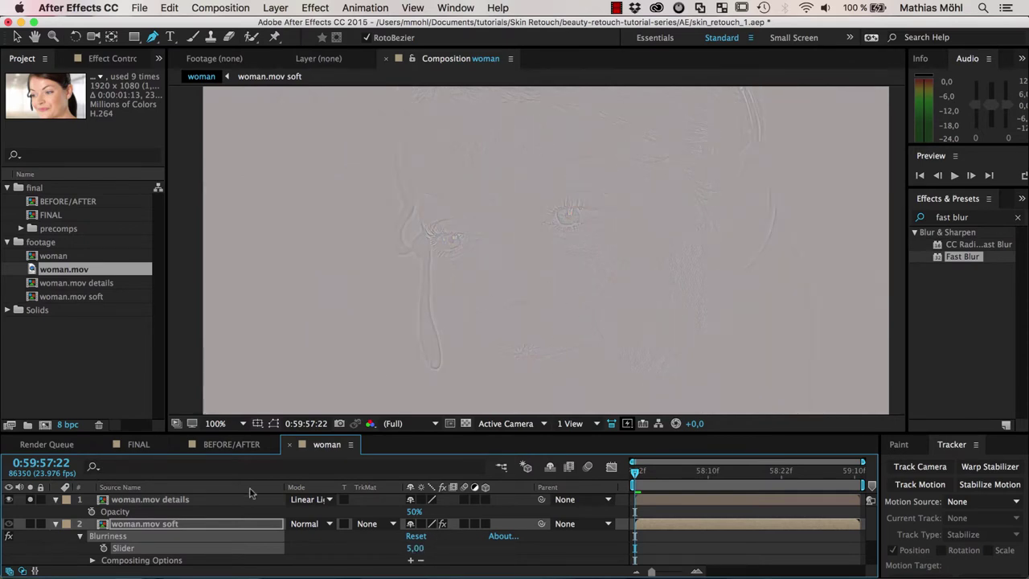
- Compare the details and soft layers by toggling their isolation on and off
left_click(56, 524)
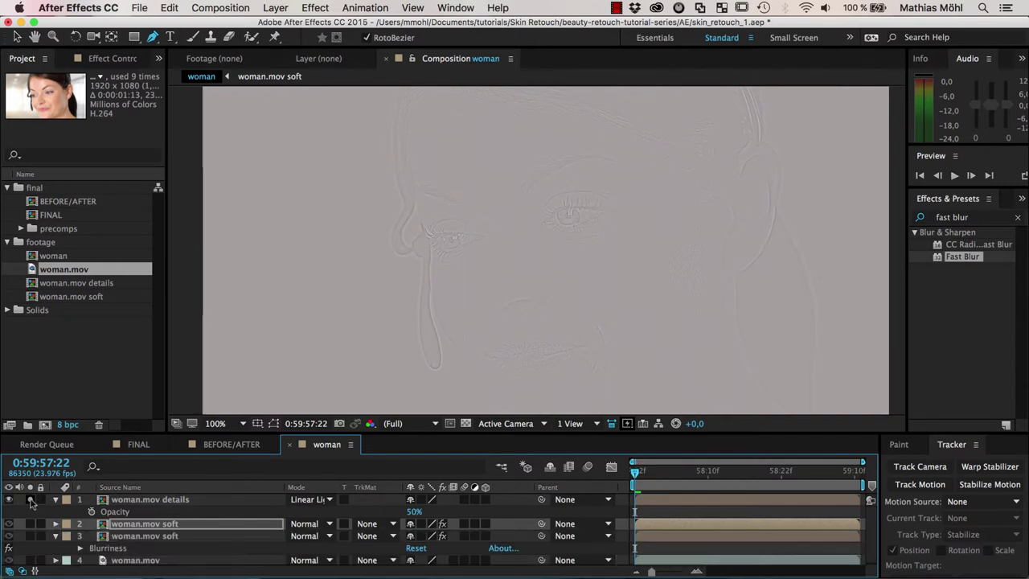
left_click(30, 501)
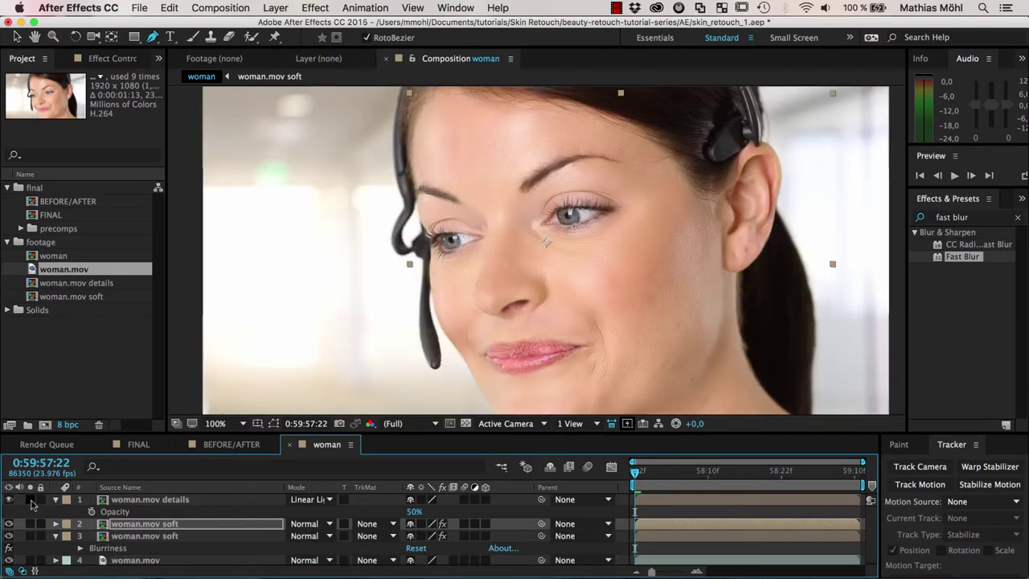
left_click(154, 537)
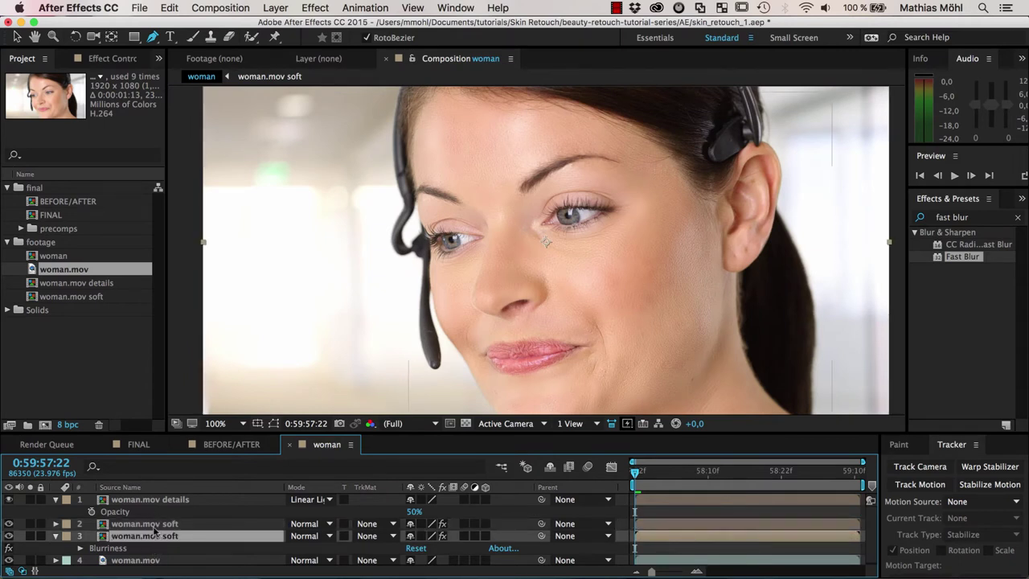
left_click(31, 525)
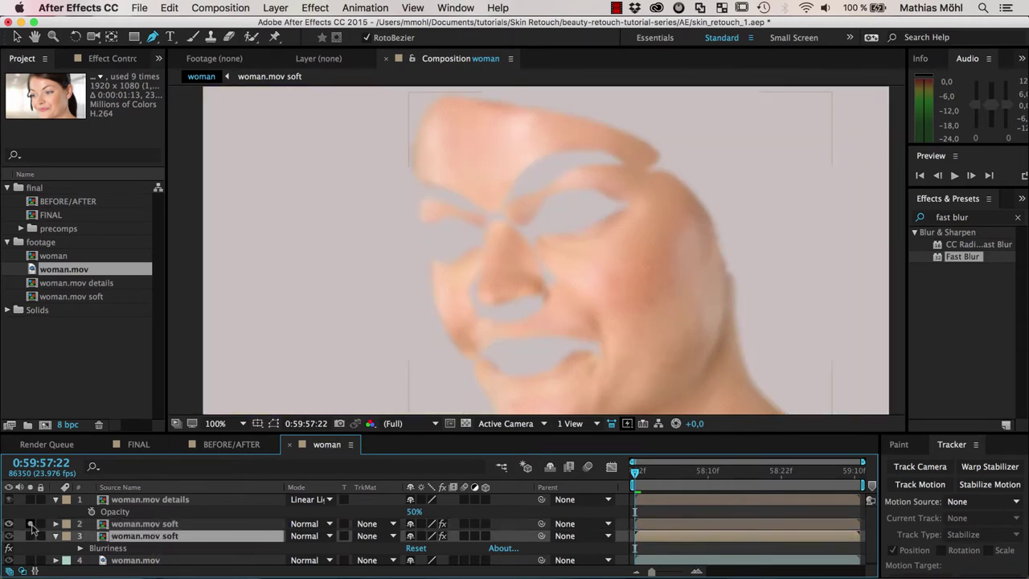
left_click(31, 524)
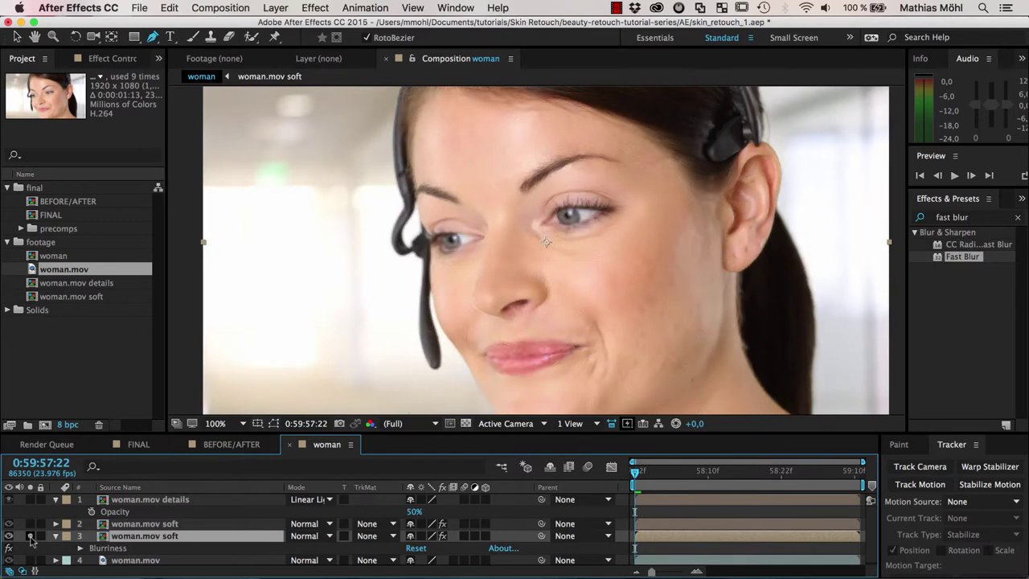
left_click(30, 536)
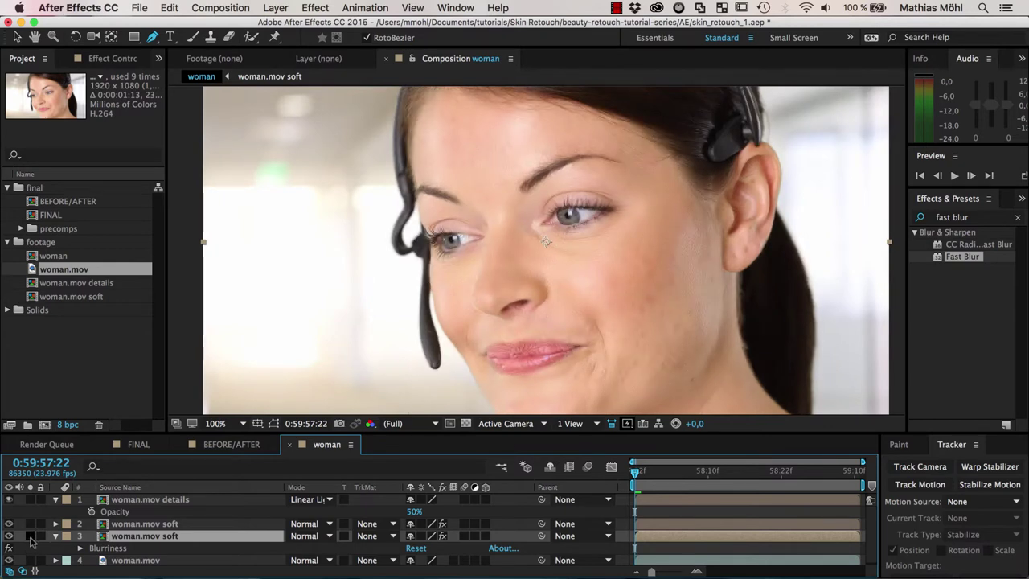
- Delete the extra woman.mov soft layer carrying the Blurriness effect
left_click(151, 524)
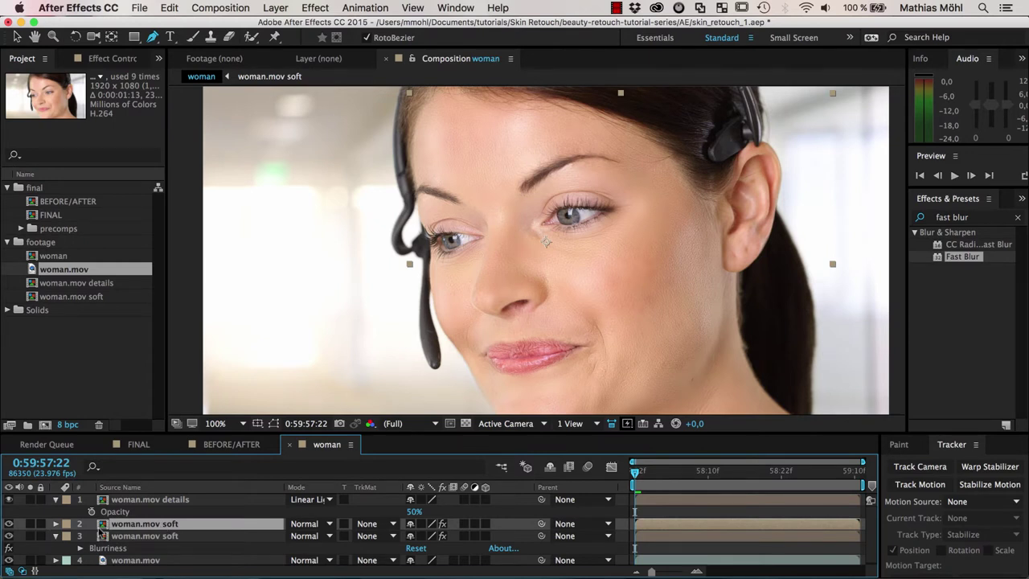
left_click(149, 538)
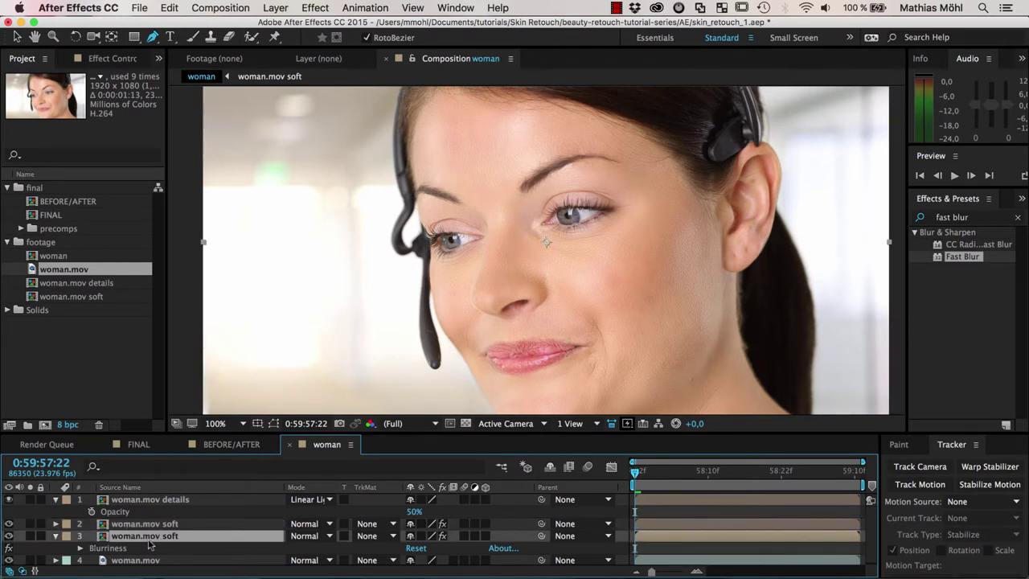
key("Delete")
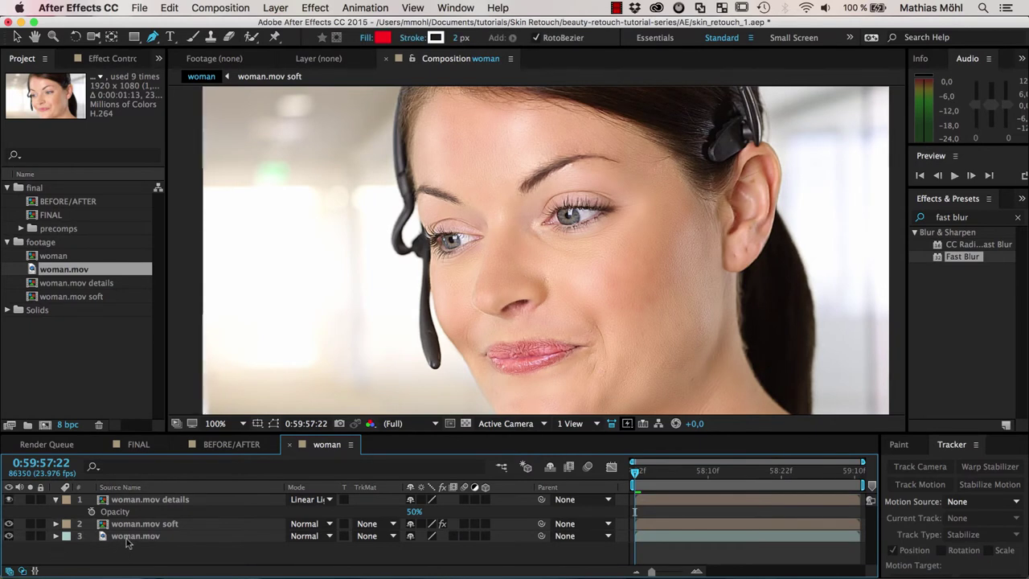
- Delete the original woman.mov layer and reveal the soft layer's Fast Blur at 18,0, Horizontal and Vertical
left_click(128, 537)
key("Delete")
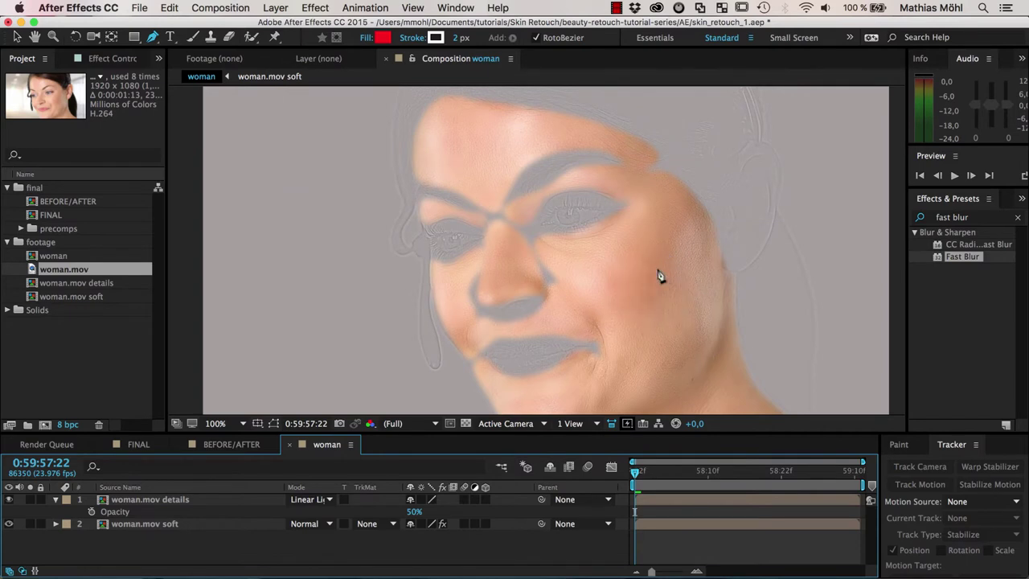
left_click(145, 524)
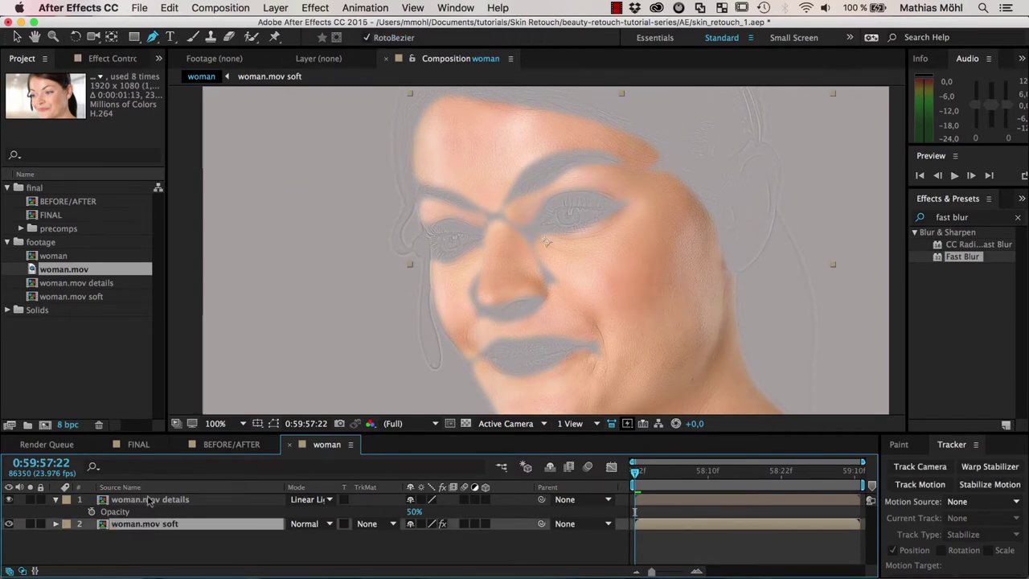
left_click(149, 499)
left_click(154, 526)
key("e")
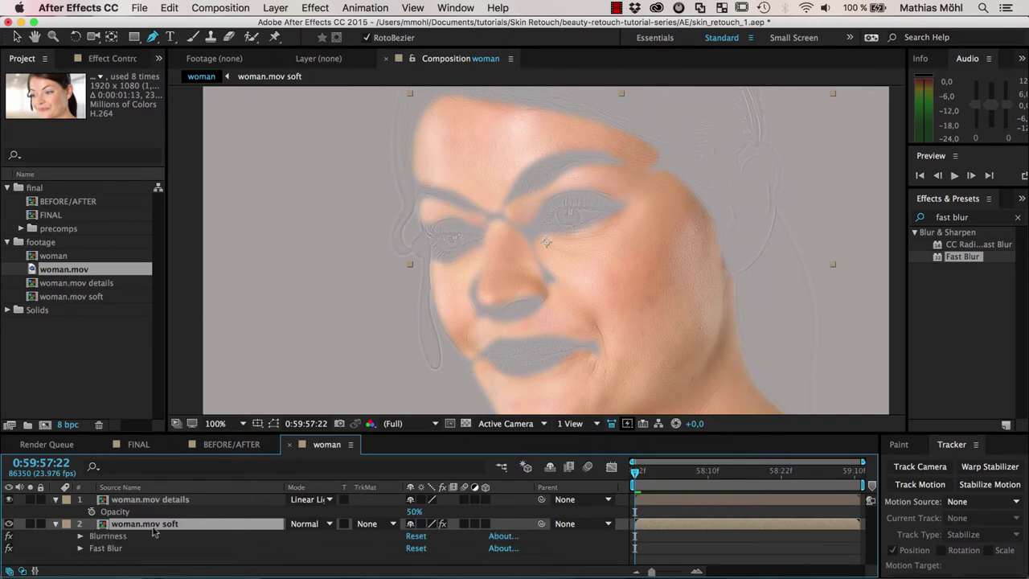
left_click(80, 548)
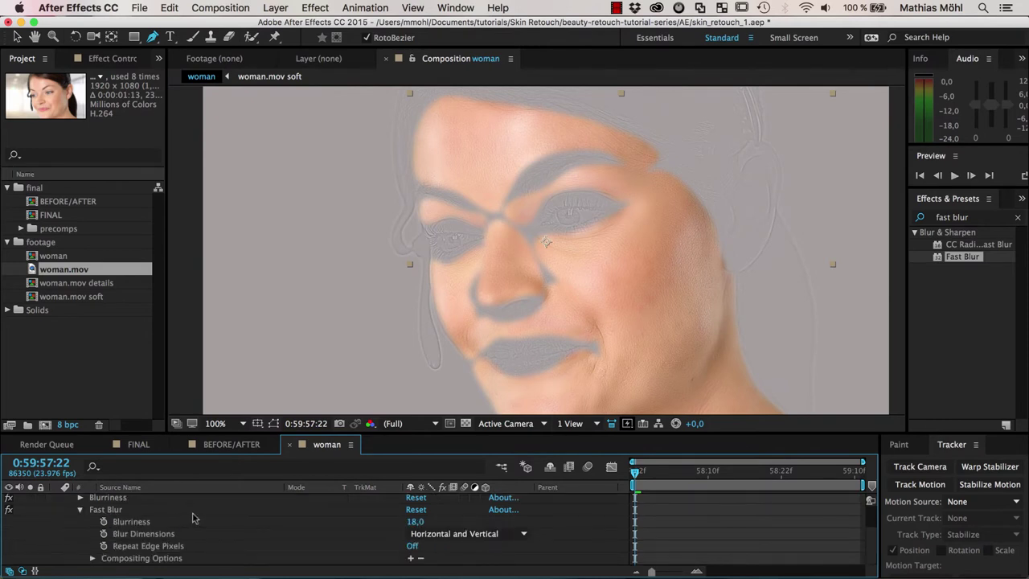
- Add nine mask references to Fast Blur's Compositing Options, assigning Mask 6 to the sixth
left_click_drag(245, 436, 237, 332)
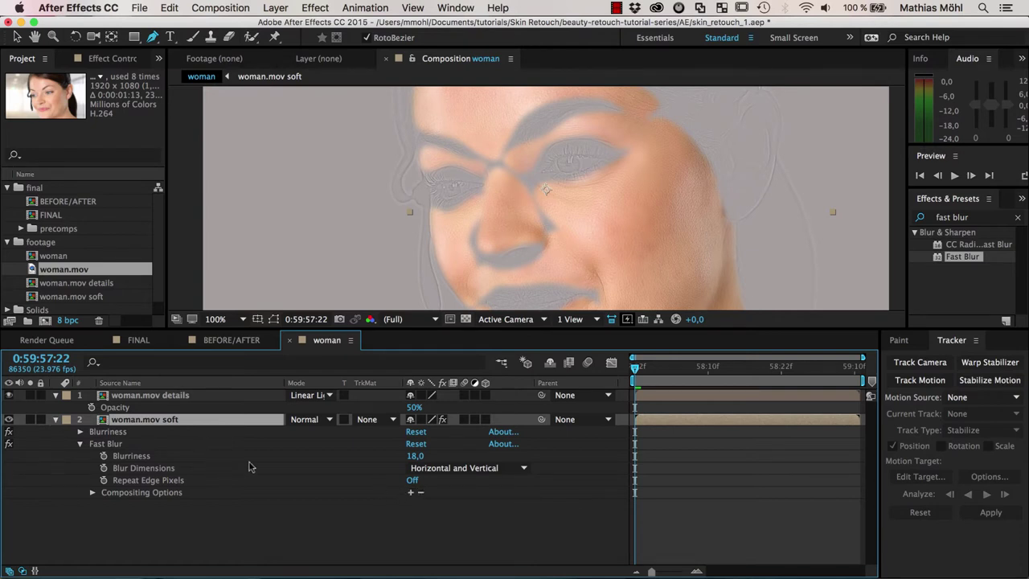
left_click(411, 493)
left_click(411, 493)
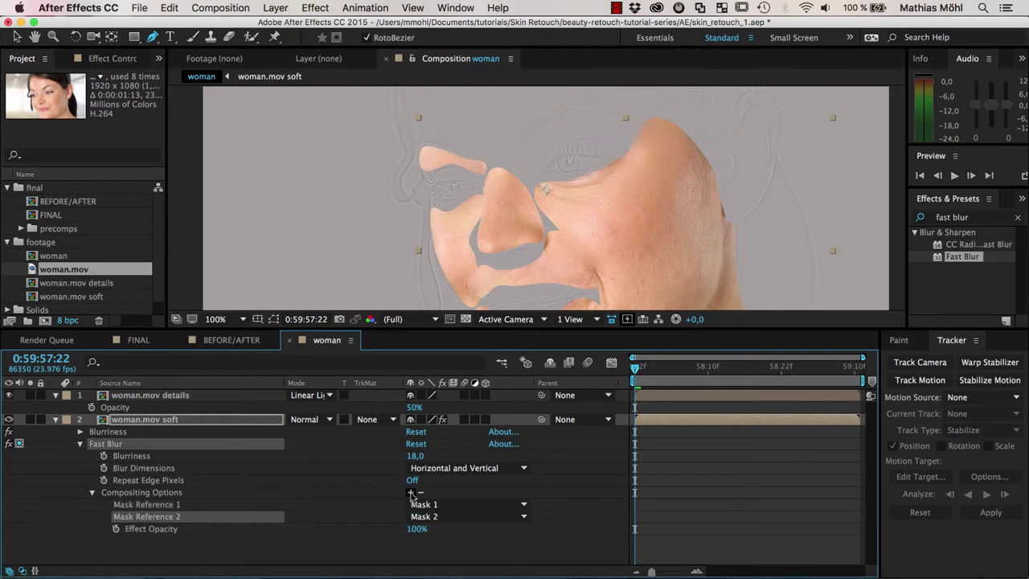
left_click(411, 493)
left_click(411, 493)
left_click(411, 493)
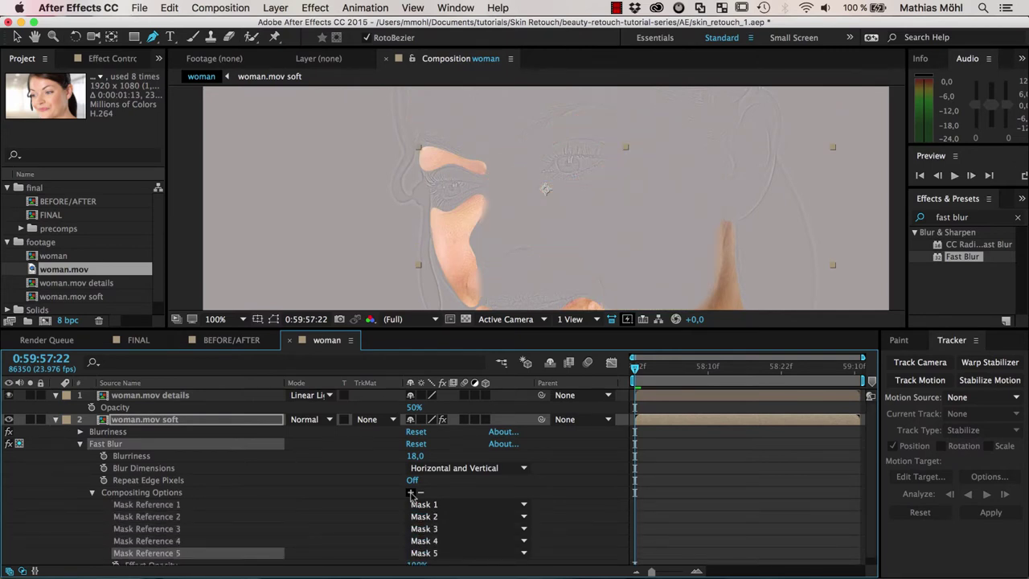
left_click(411, 493)
left_click(411, 497)
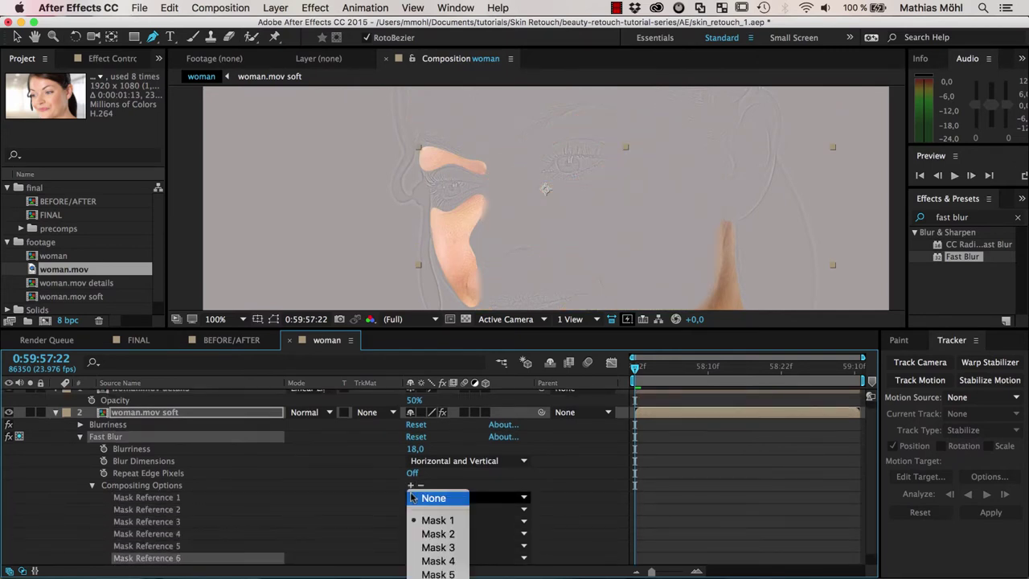
left_click(435, 571)
left_click(411, 486)
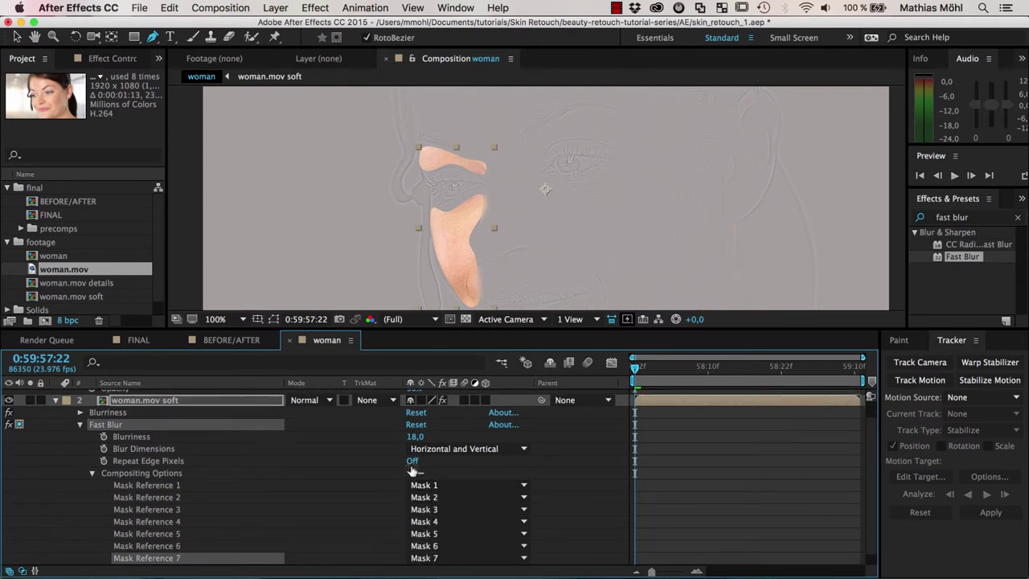
left_click(411, 475)
left_click(411, 462)
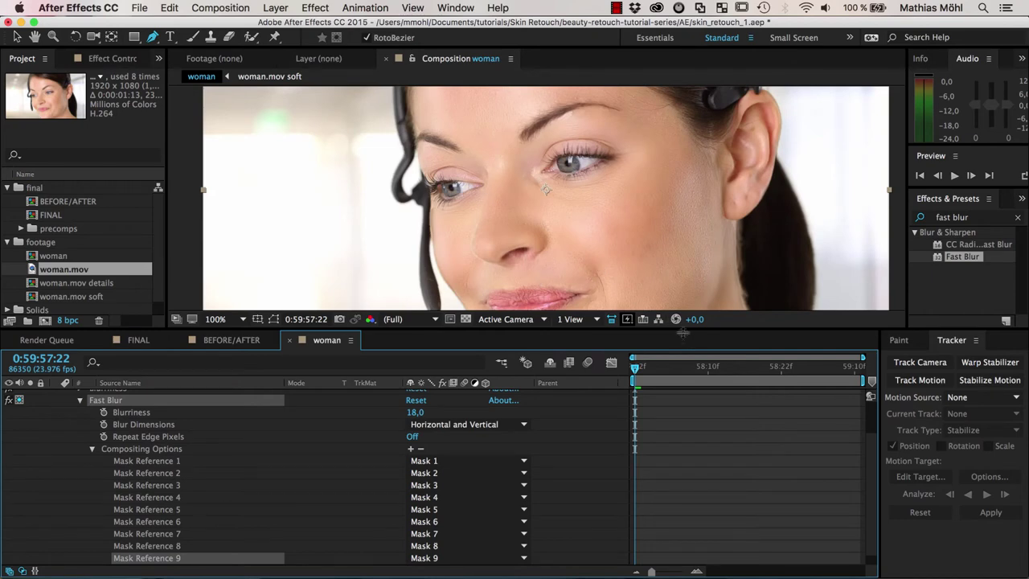
- Undo the mask references and deleted layers, then solo the upper woman.mov soft layer
left_click_drag(678, 329, 680, 477)
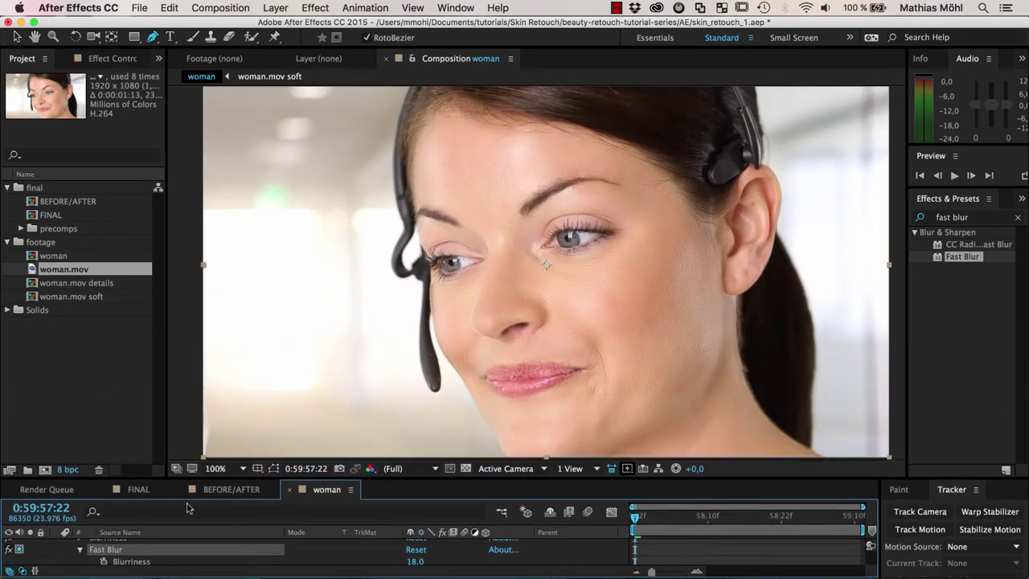
left_click_drag(292, 477, 302, 292)
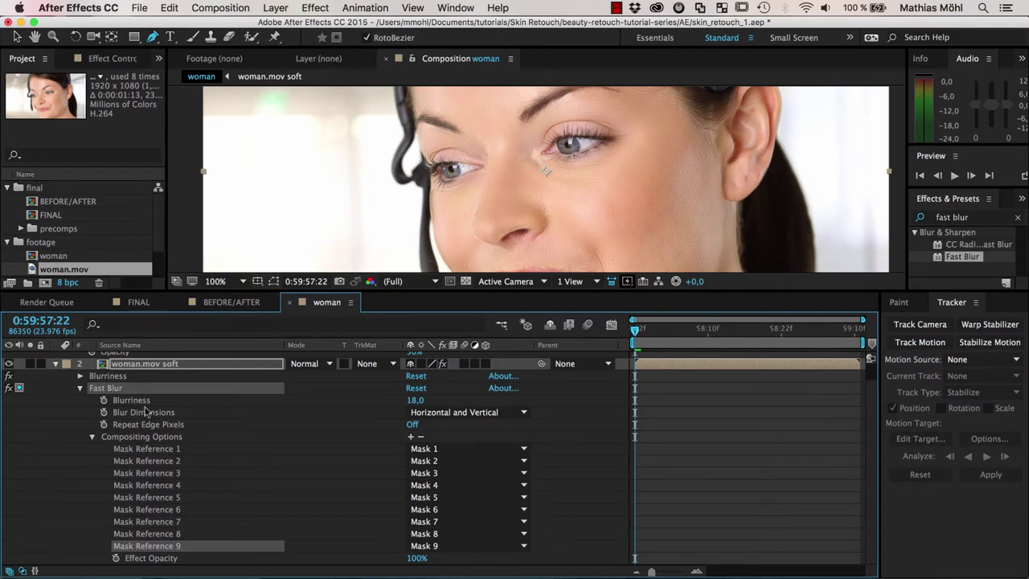
key("super+z")
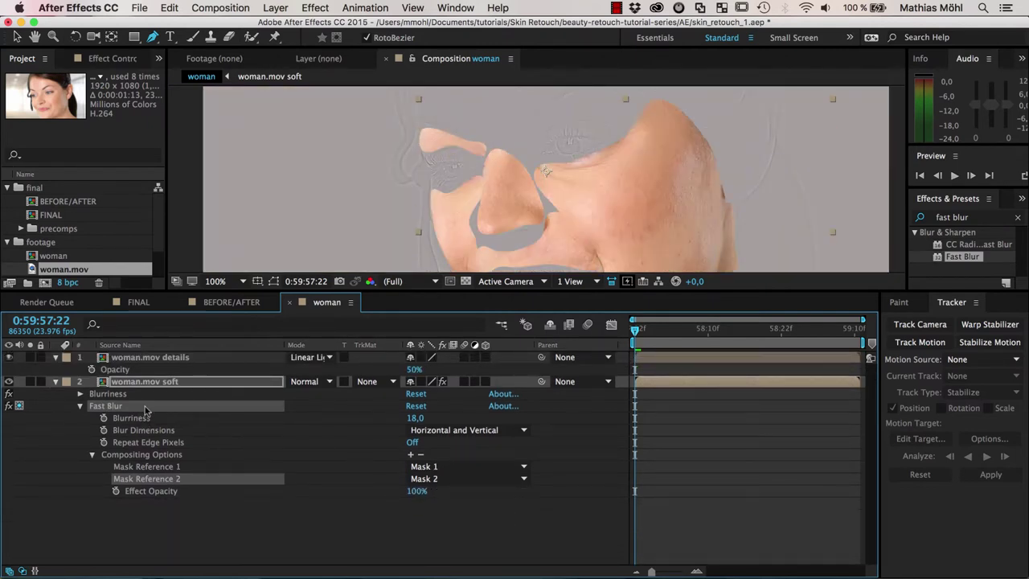
key("super+z")
key("super+z")
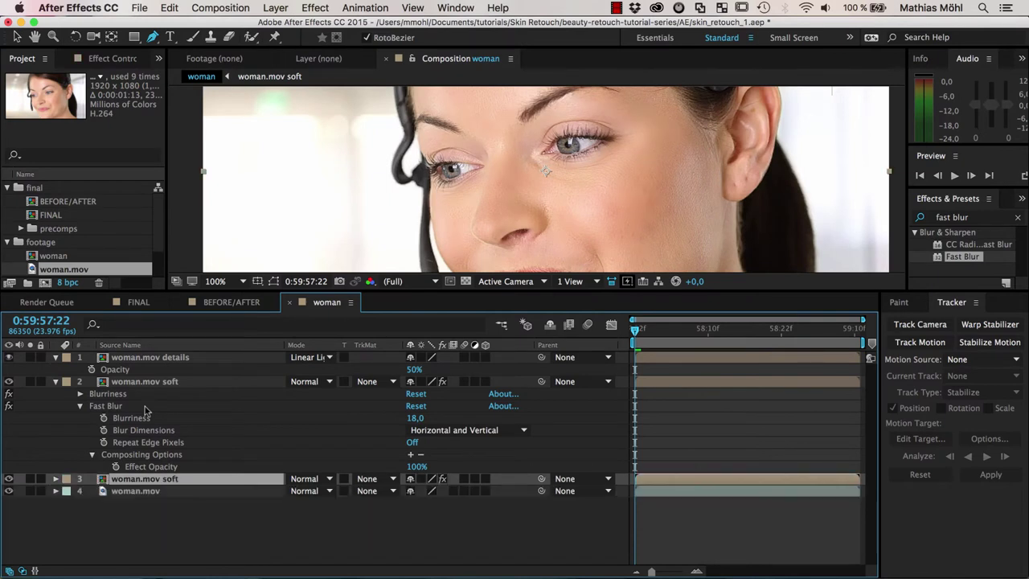
left_click(143, 384)
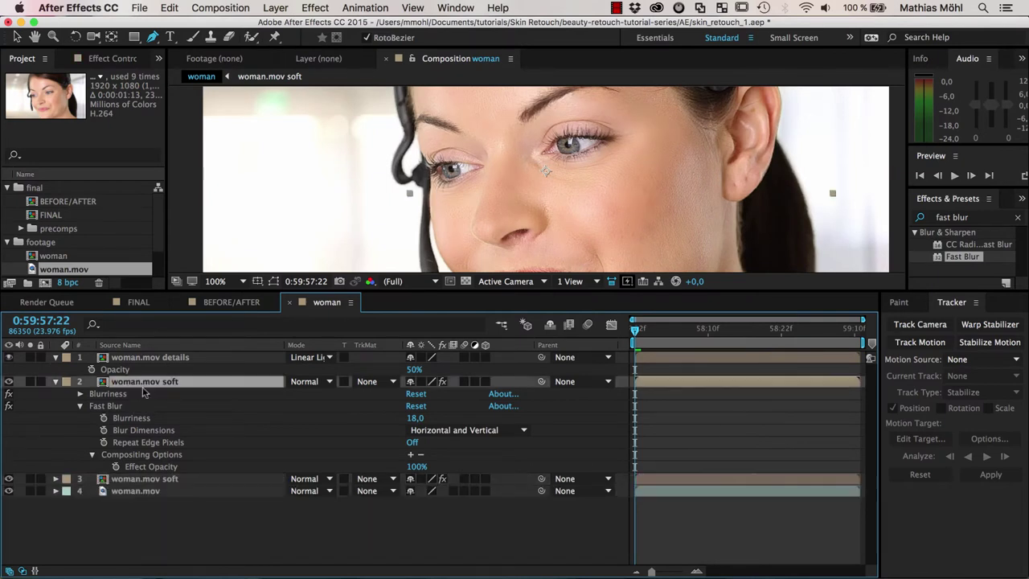
left_click(131, 475)
left_click(138, 384)
left_click(31, 382)
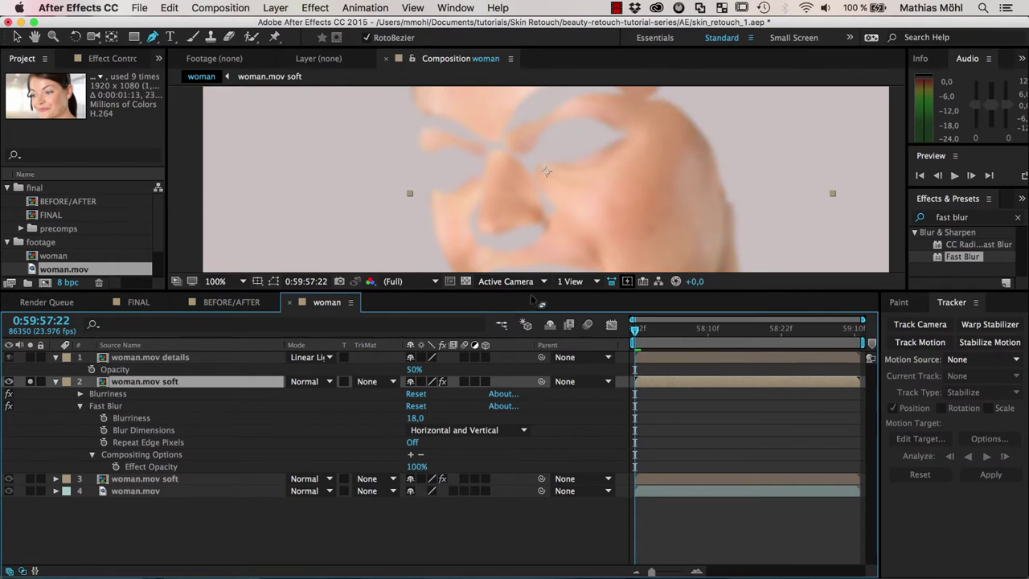
- Reveal the soloed soft layer's masks and select all nine of them
left_click_drag(531, 296, 514, 381)
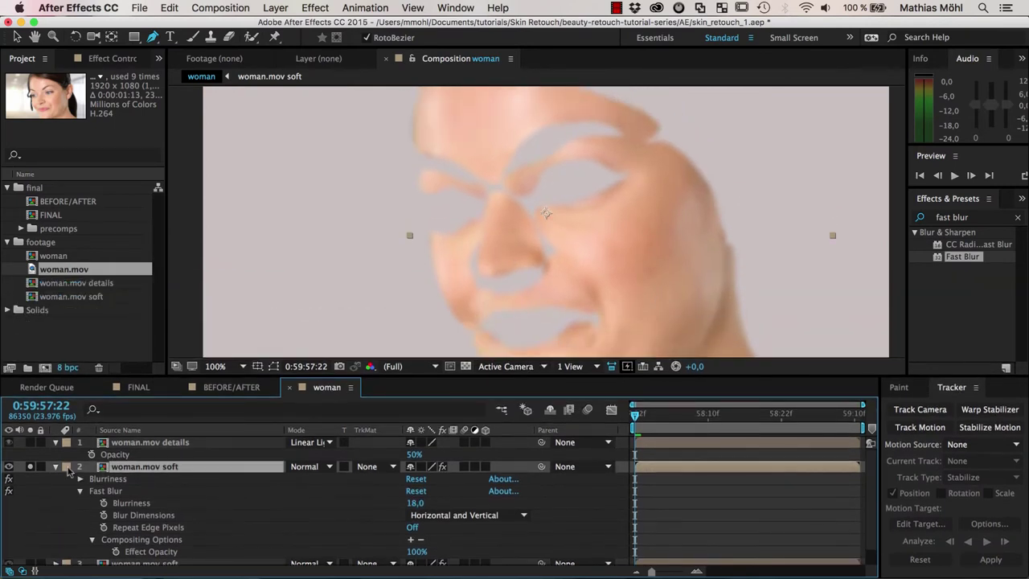
left_click(31, 467)
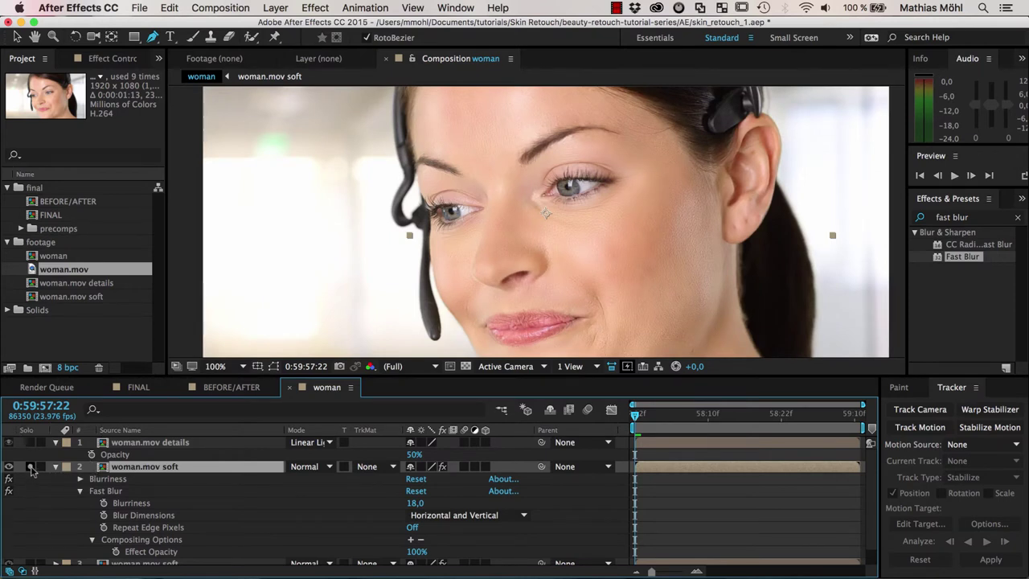
left_click(30, 466)
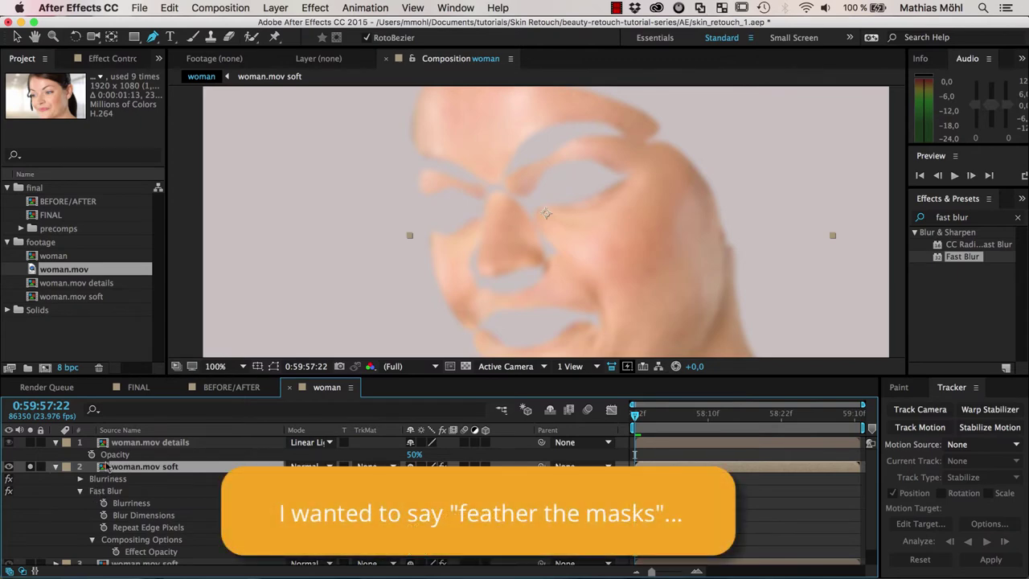
key("m")
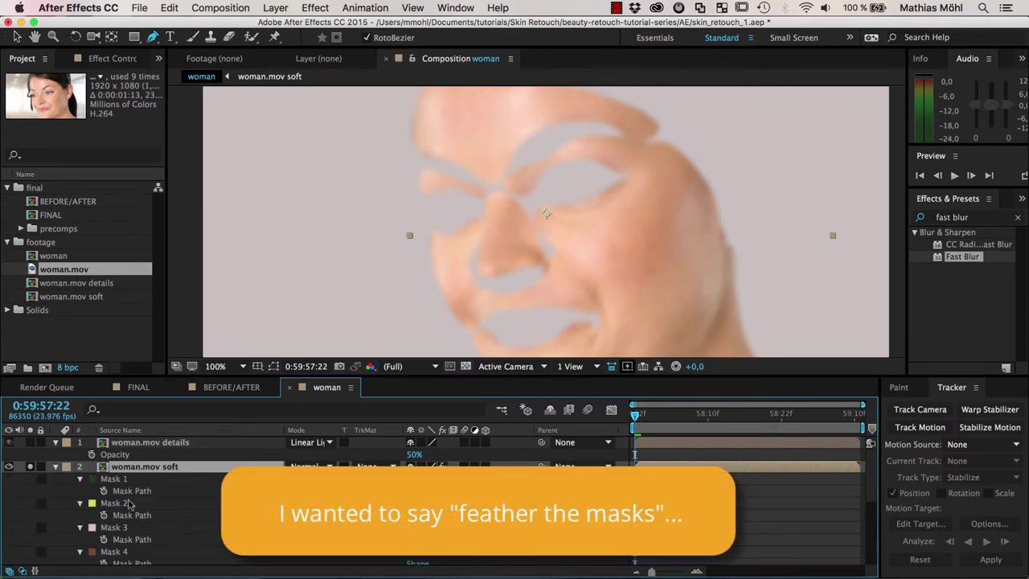
left_click(127, 489)
scroll(138, 512, "down", 3)
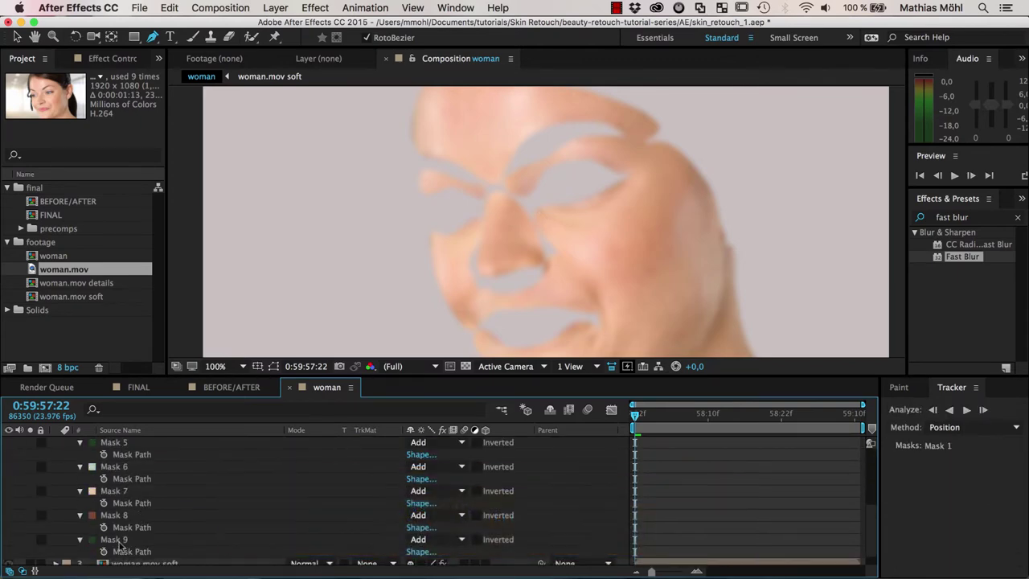
key("super+a")
scroll(121, 535, "down", 2)
scroll(121, 532, "up", 4)
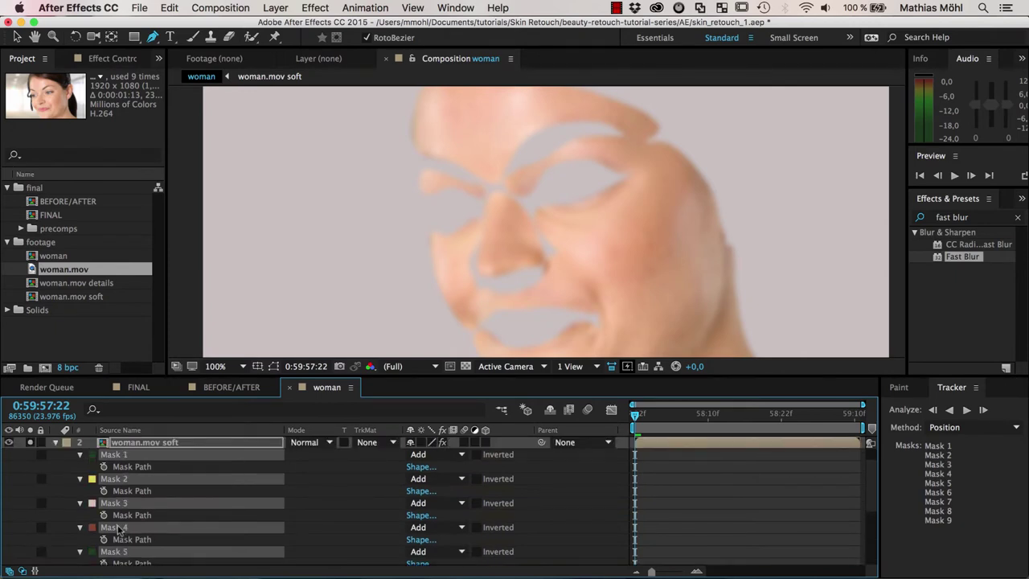
- Set Mask Feather to 34 px on all masks and turn solo off to see the composite
key("f")
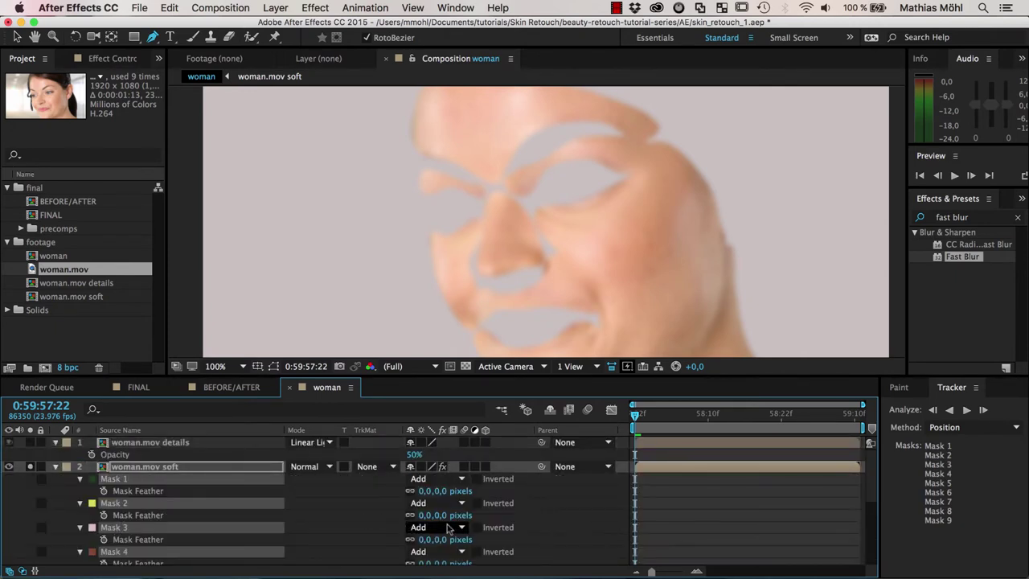
left_click_drag(425, 493, 463, 491)
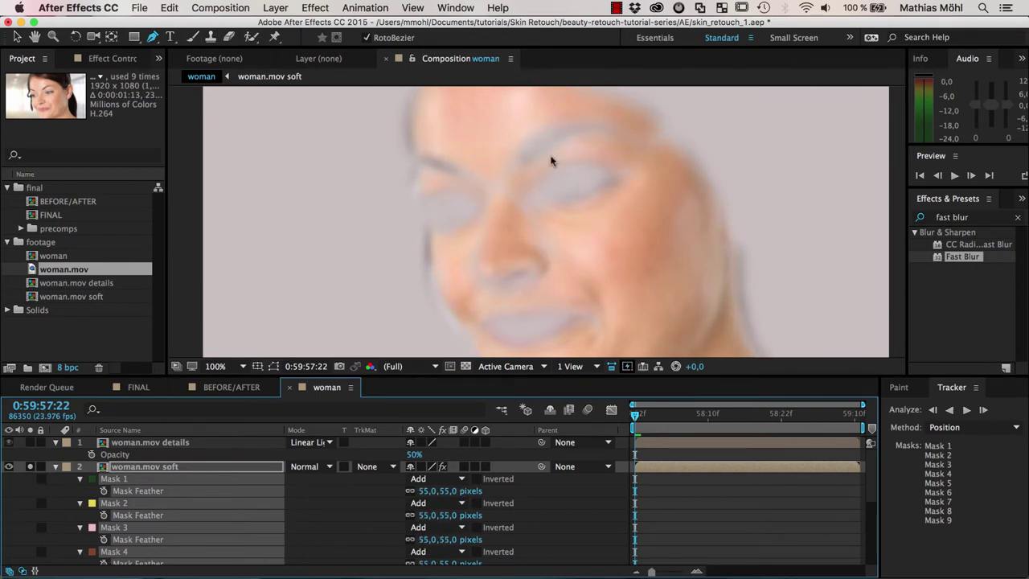
left_click_drag(441, 491, 406, 492)
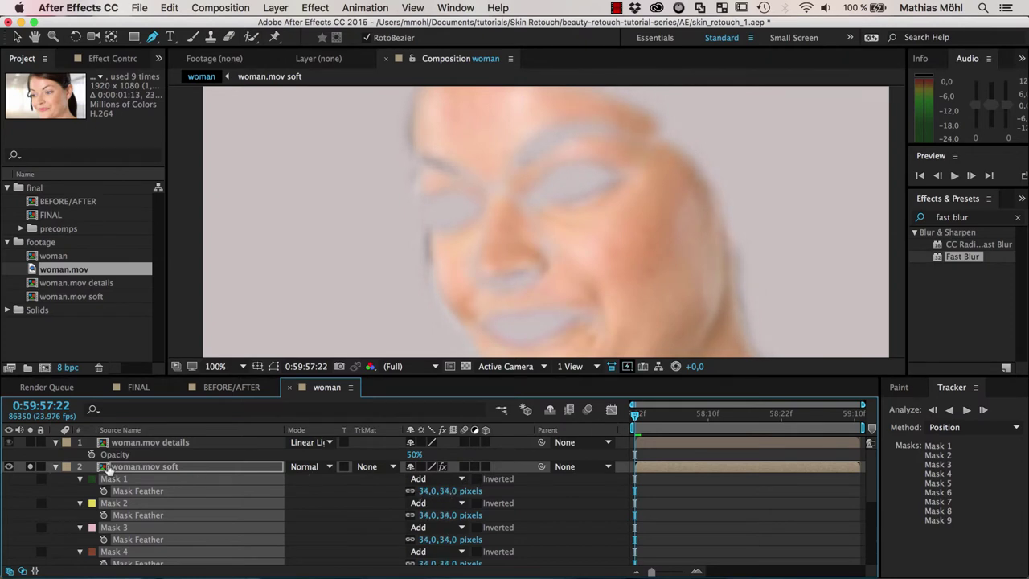
left_click(30, 466)
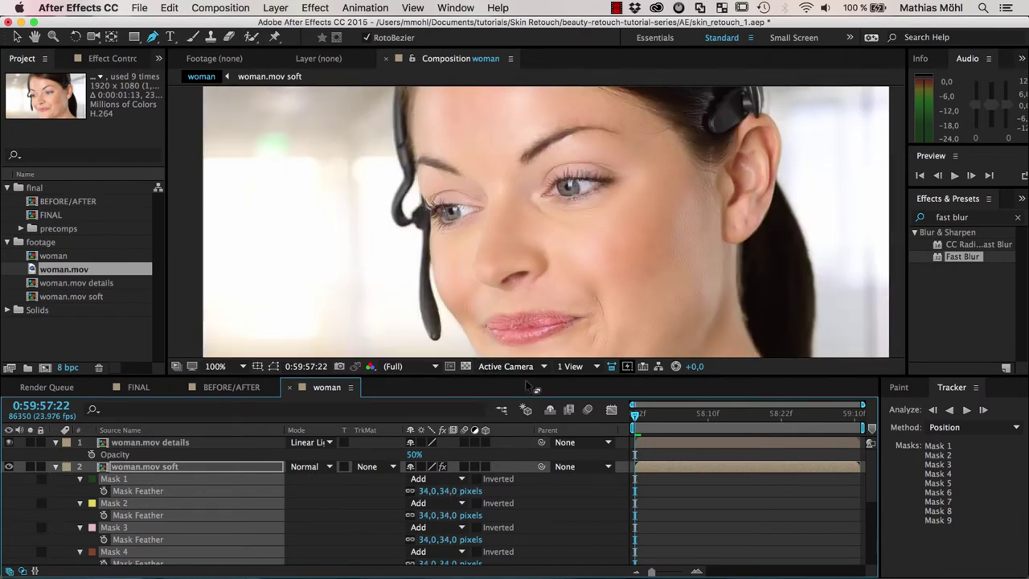
left_click_drag(528, 376, 524, 475)
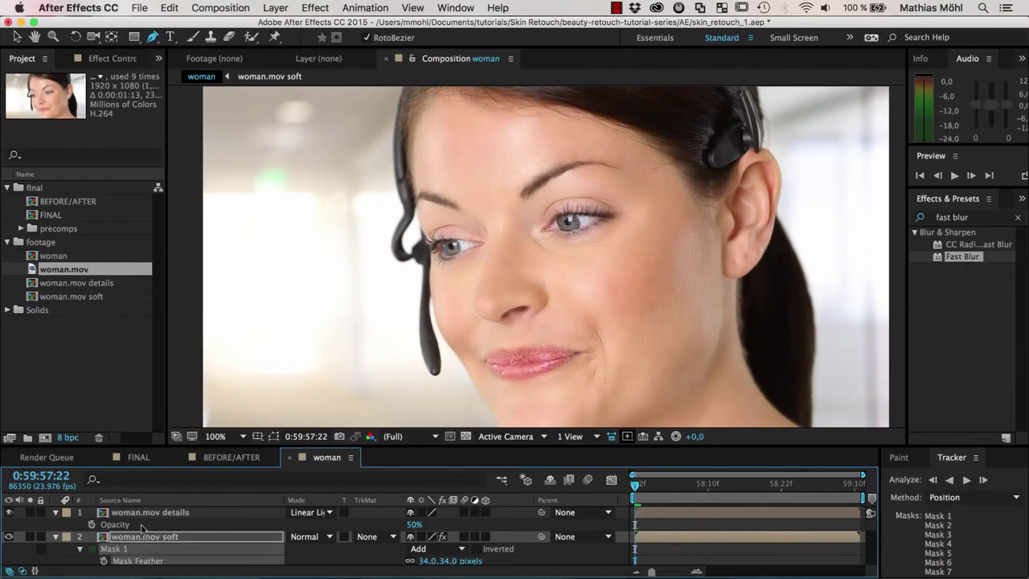
left_click(273, 437)
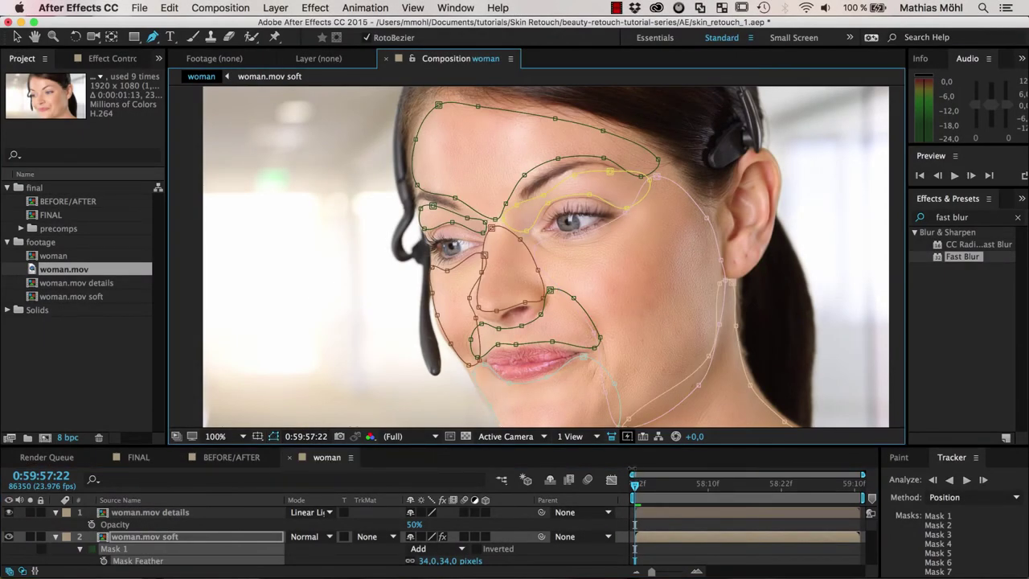
mouse_move(636, 485)
left_mouse_down()
mouse_move(874, 499)
mouse_move(635, 499)
left_mouse_up()
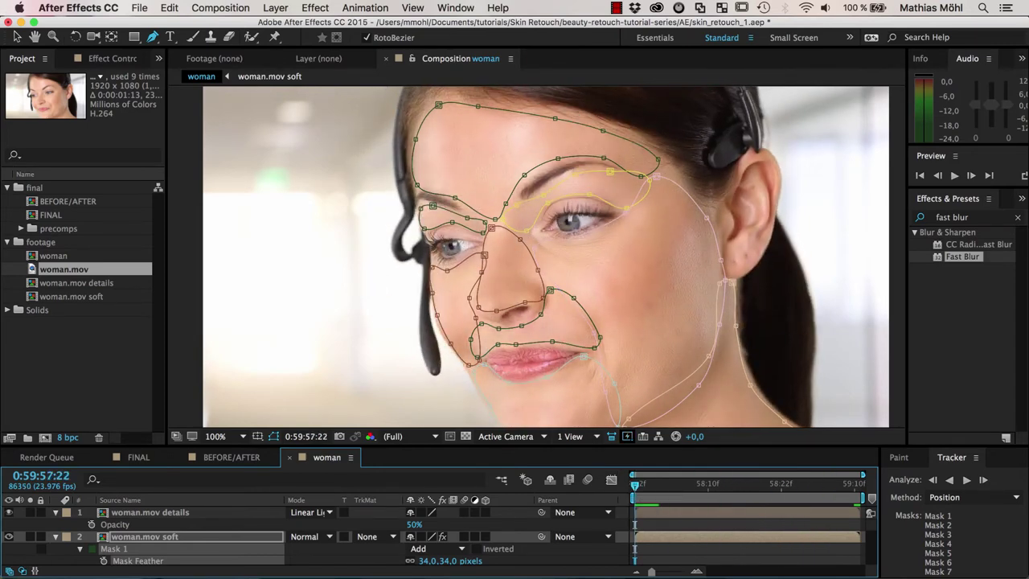
key("super+Tab")
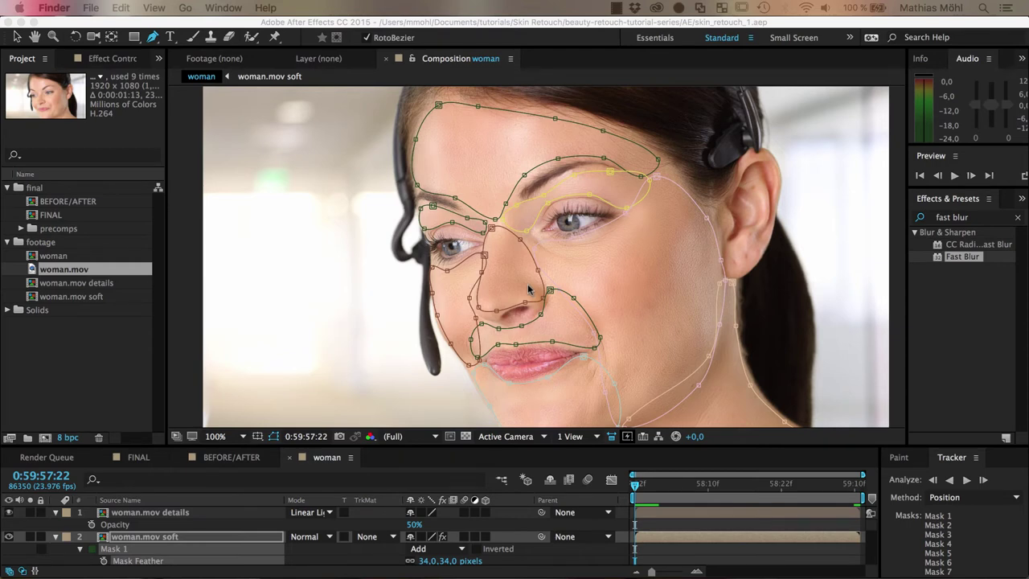
left_click(445, 24)
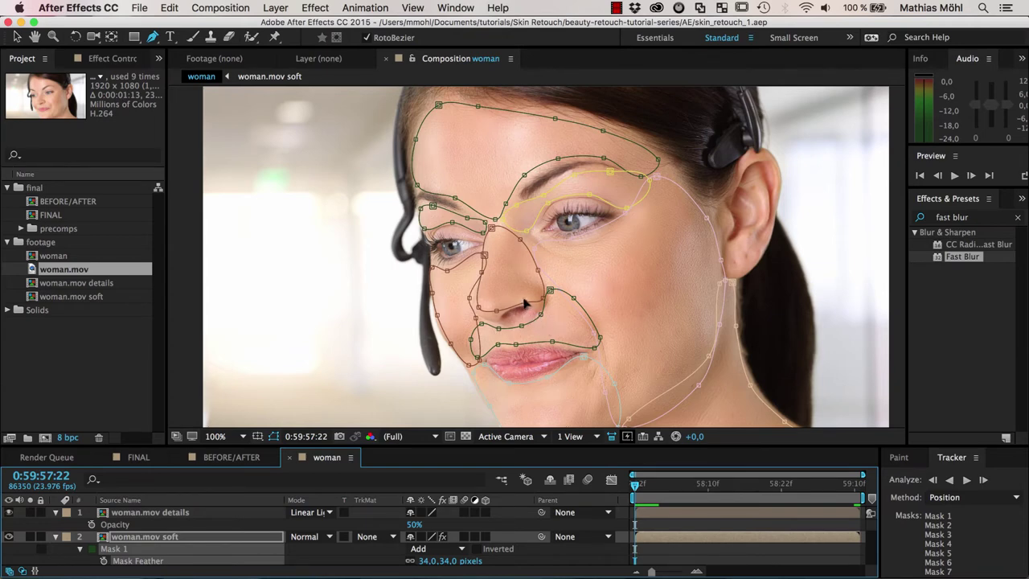
- Launch MochaImportPlus.jsxbin from the scripts list in the Window menu
left_click(450, 11)
scroll(516, 451, "down", 5)
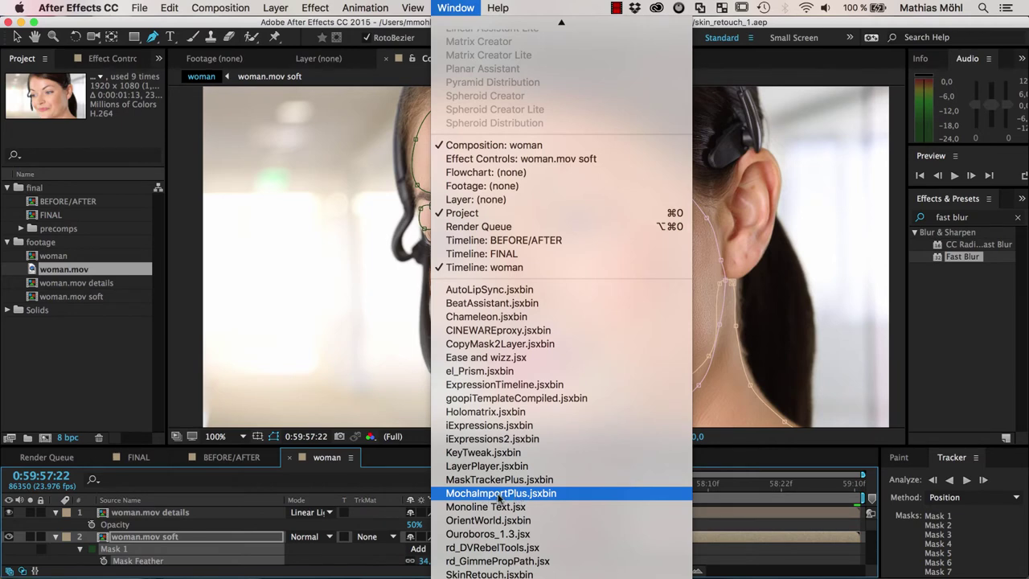
left_click(501, 493)
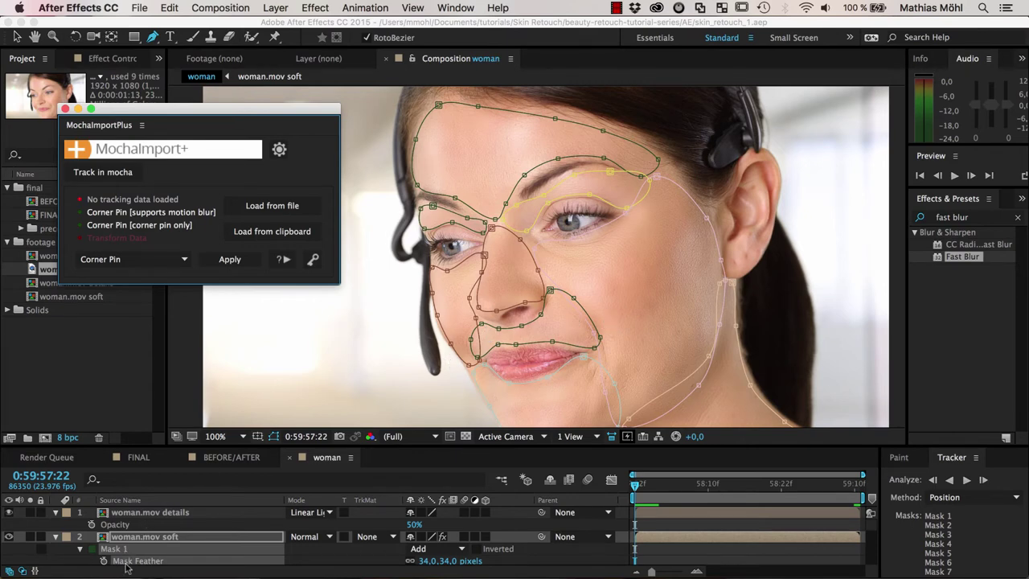
- Enlarge the timeline to show the woman.mov soft layer's mask rows
left_click(134, 539)
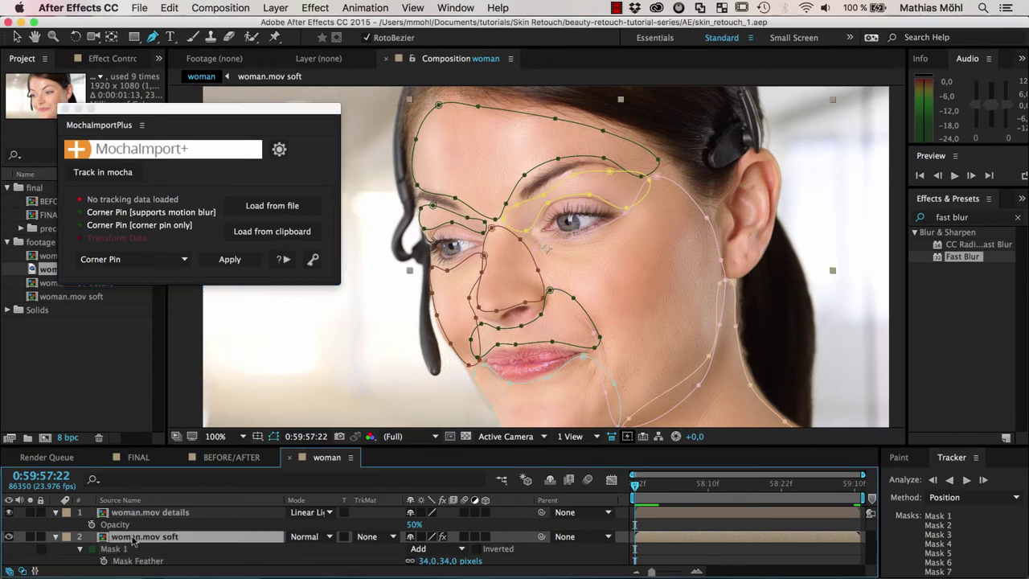
scroll(139, 544, "down", 3)
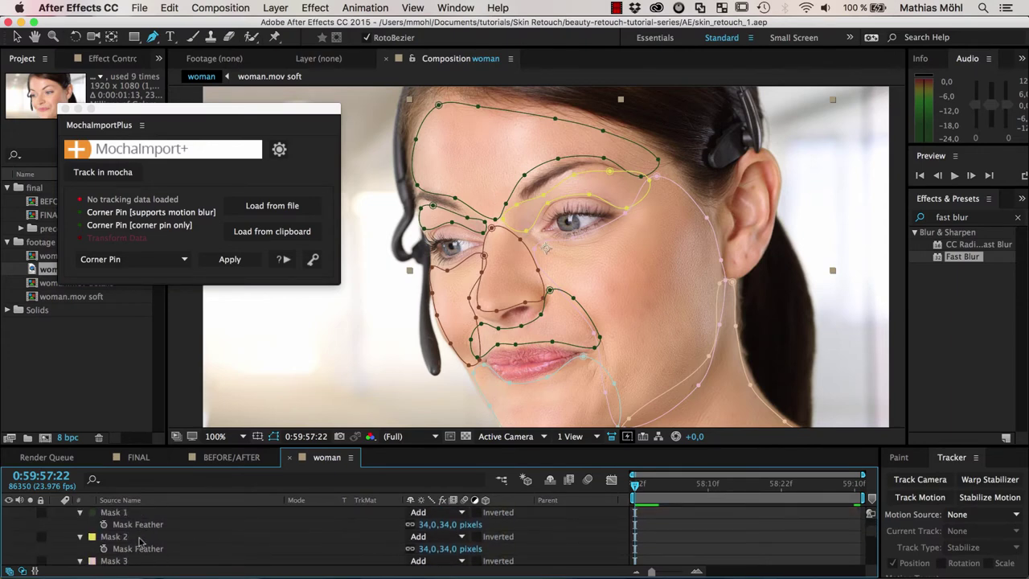
scroll(138, 544, "up", 3)
left_click_drag(251, 446, 251, 319)
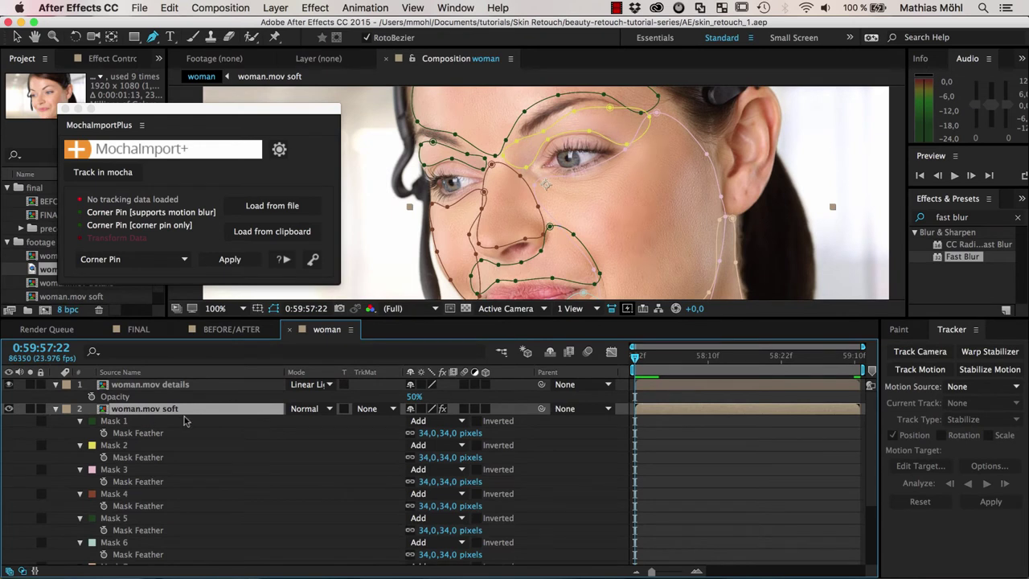
scroll(138, 517, "down", 4)
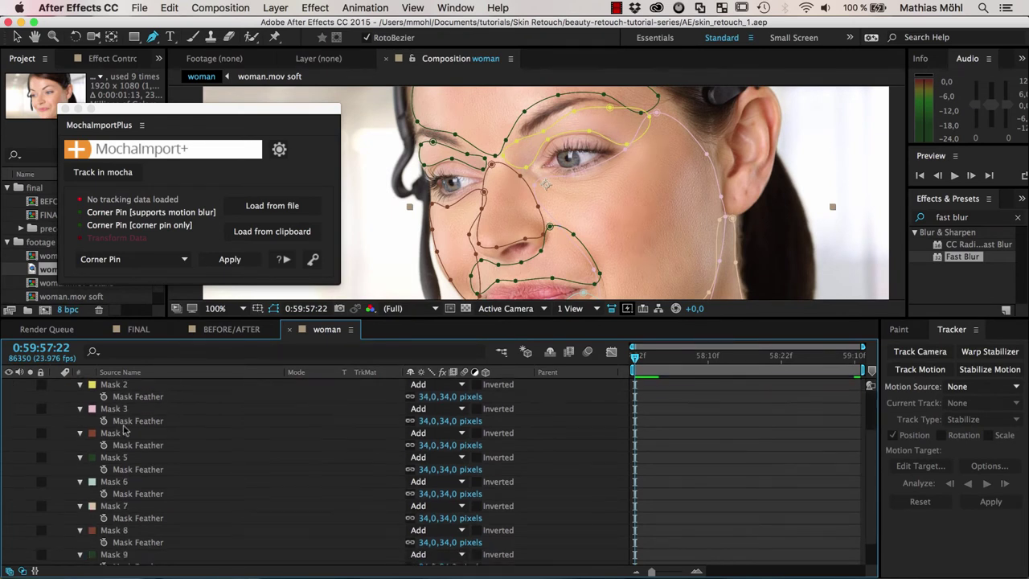
left_click(139, 560)
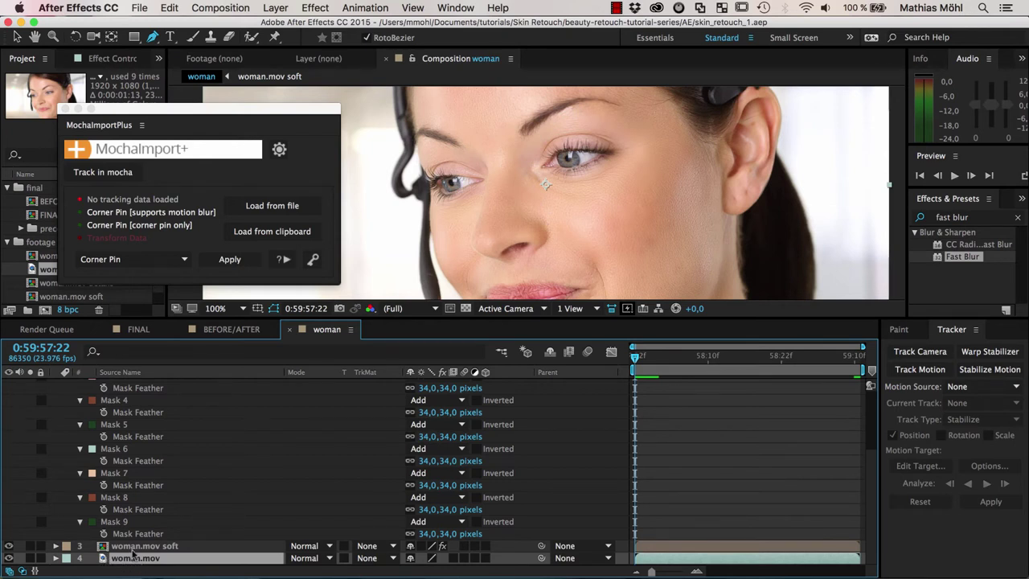
scroll(155, 455, "up", 5)
left_click(148, 412)
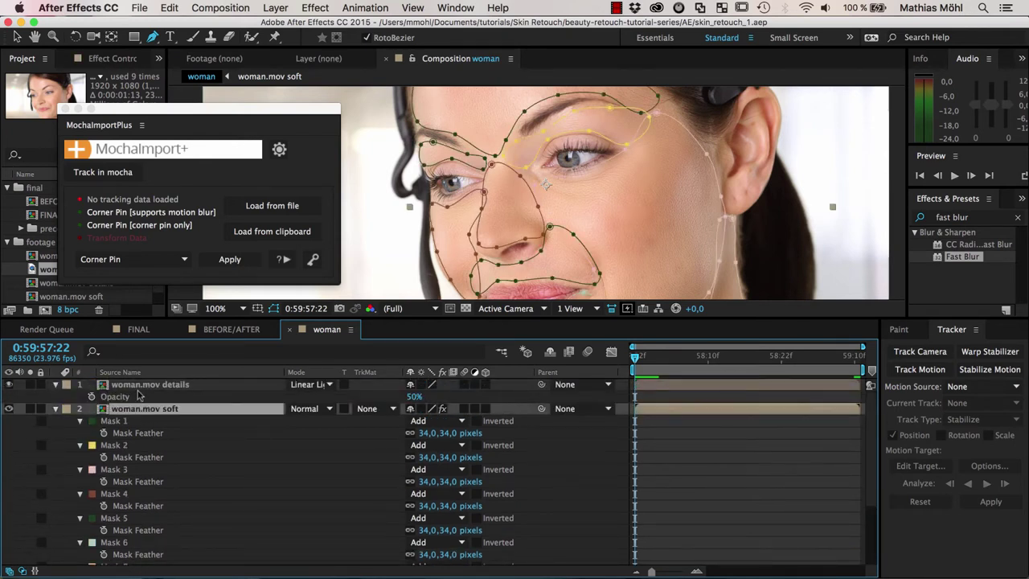
left_click(142, 387)
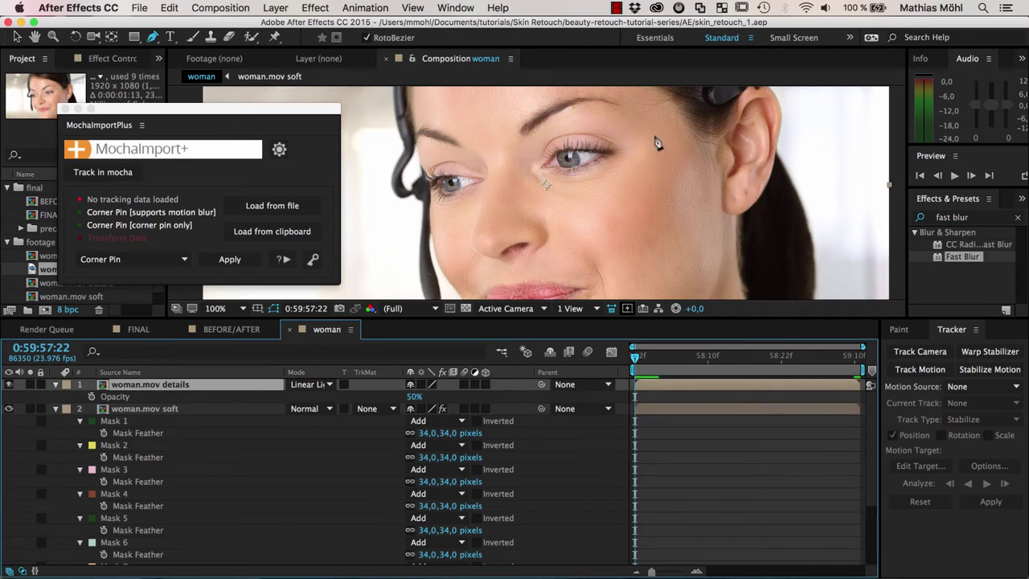
scroll(198, 496, "down", 3)
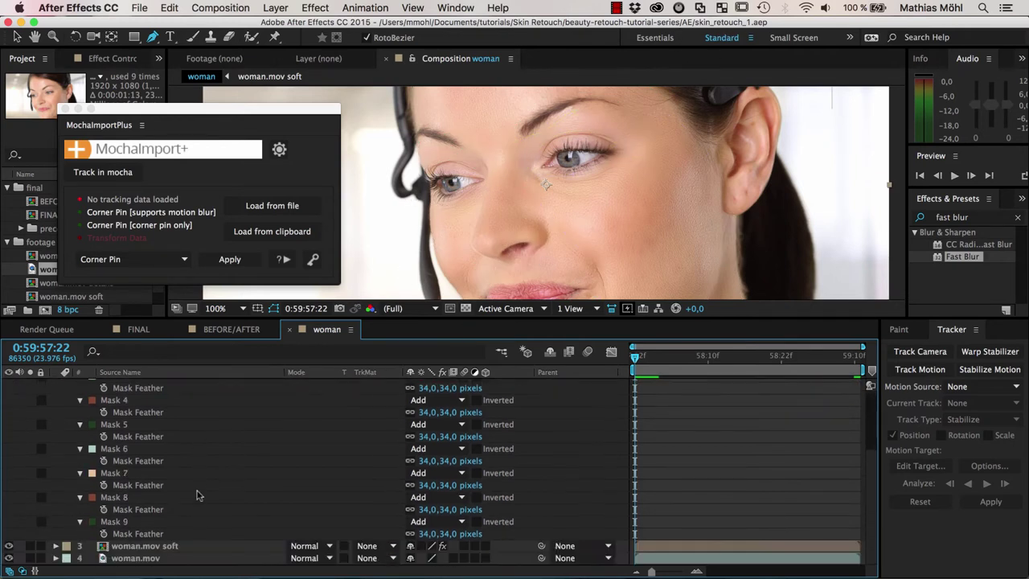
- Select Masks 1–9 on woman.mov soft and copy them with Edit > Copy
left_click(114, 522)
scroll(117, 491, "up", 3)
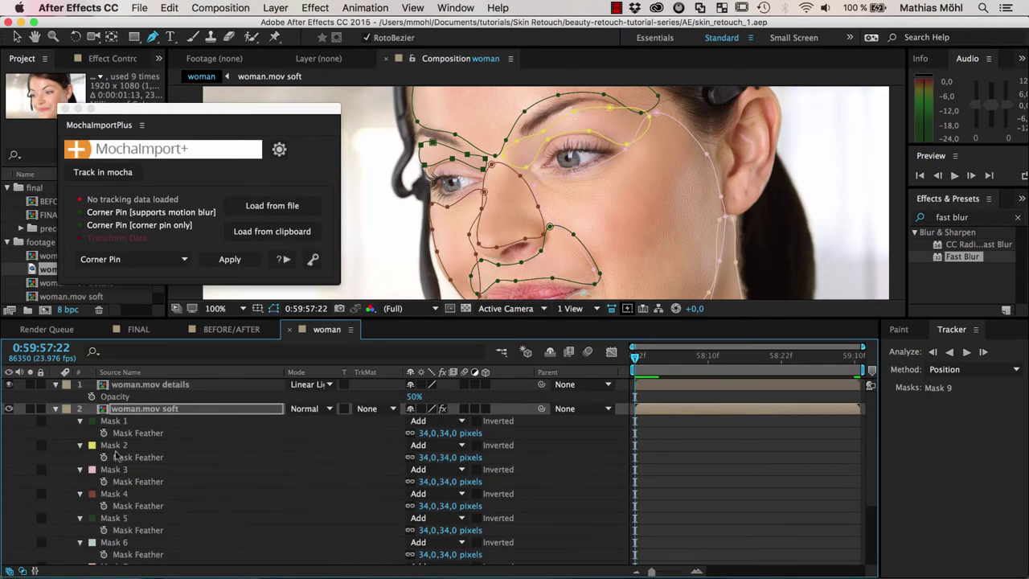
left_click(114, 421, "shift")
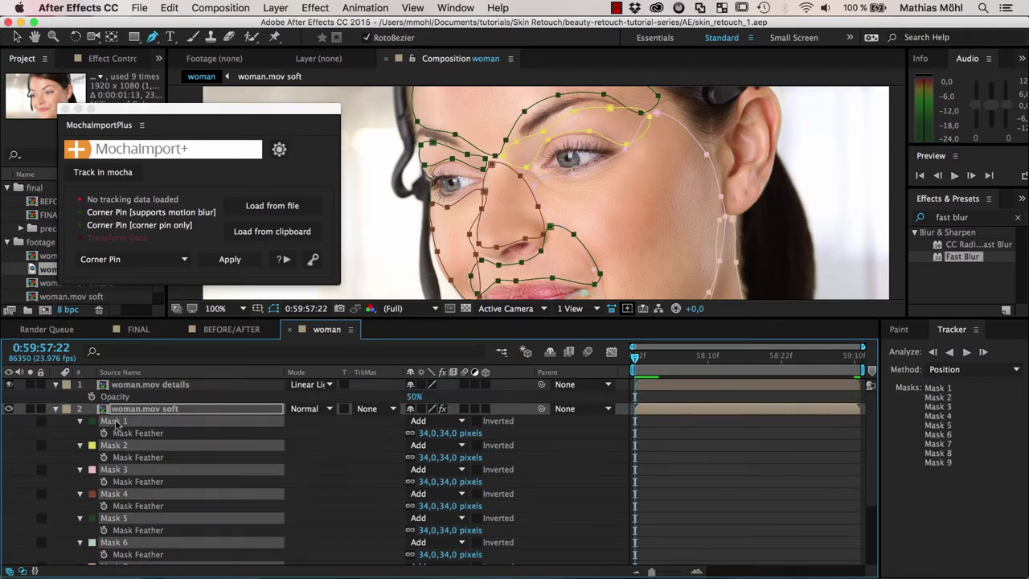
left_click(170, 7)
left_click(180, 87)
- Paste the nine masks onto the original woman.mov layer
scroll(240, 491, "down", 3)
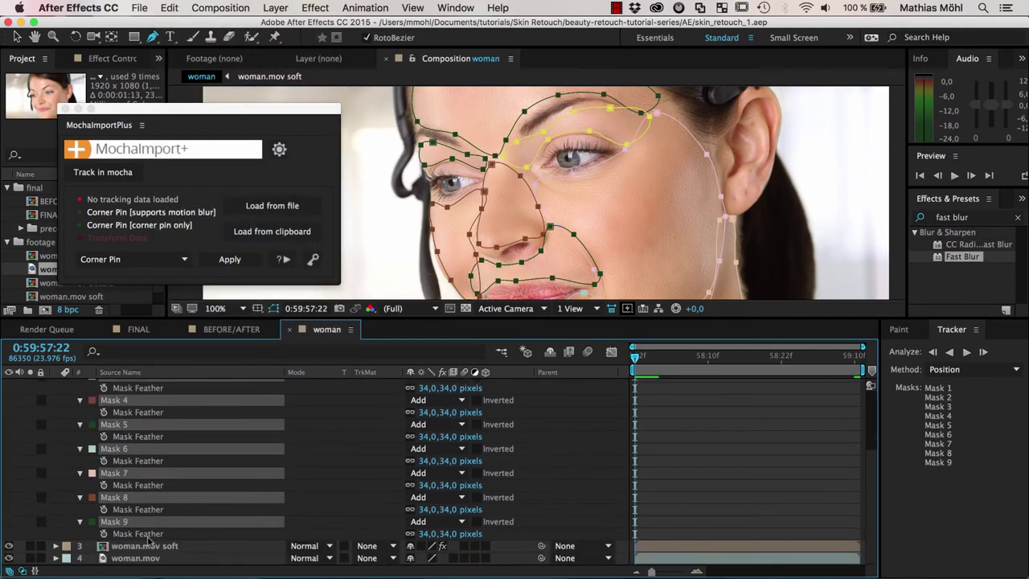
left_click(136, 558)
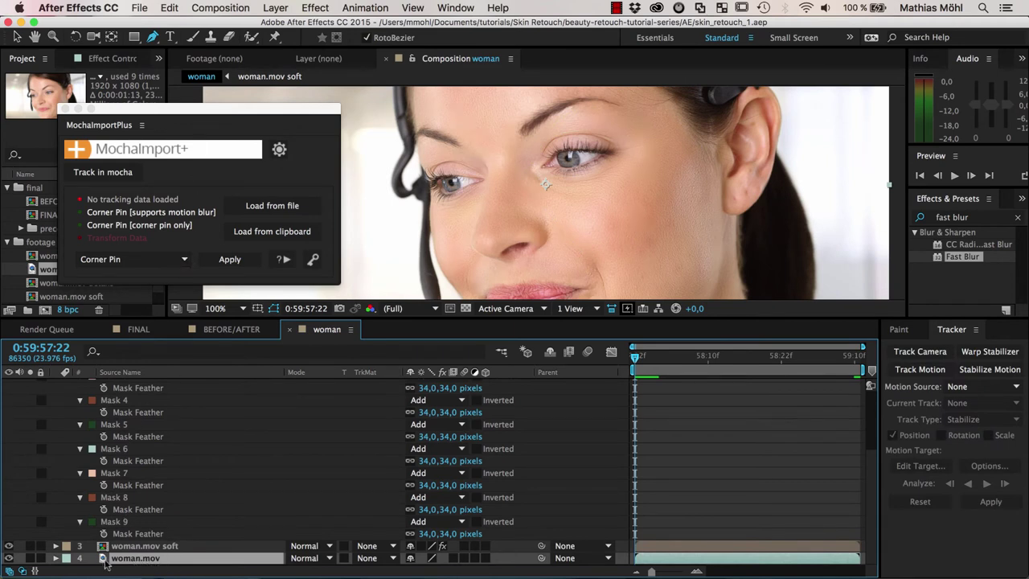
left_click(170, 8)
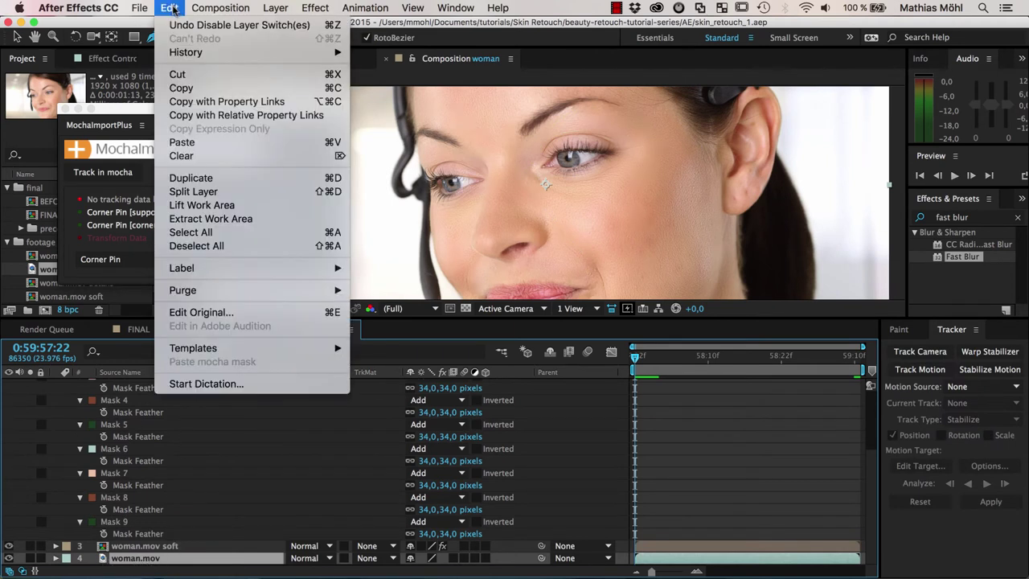
left_click(187, 144)
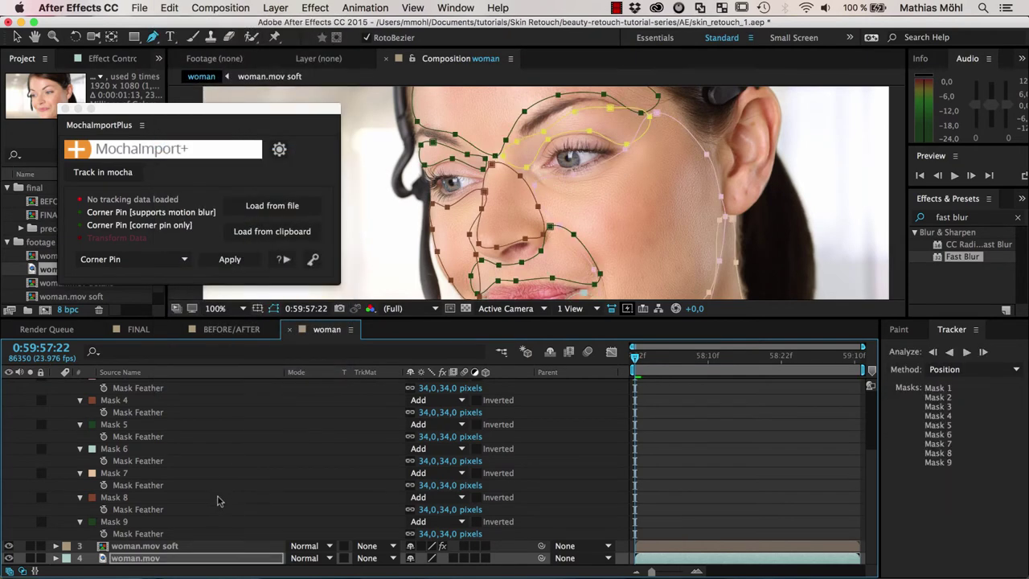
left_click(145, 561)
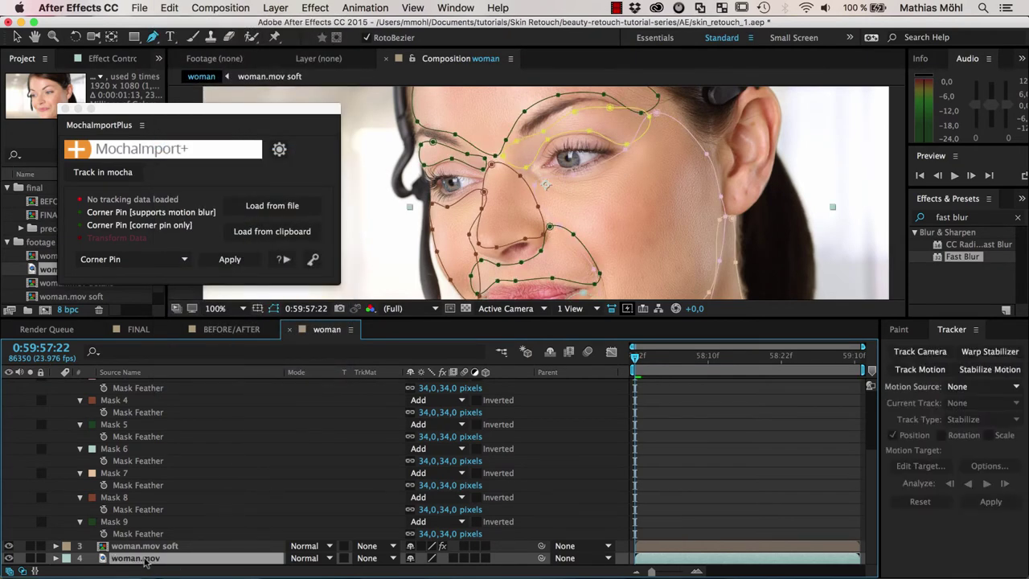
left_click(105, 173)
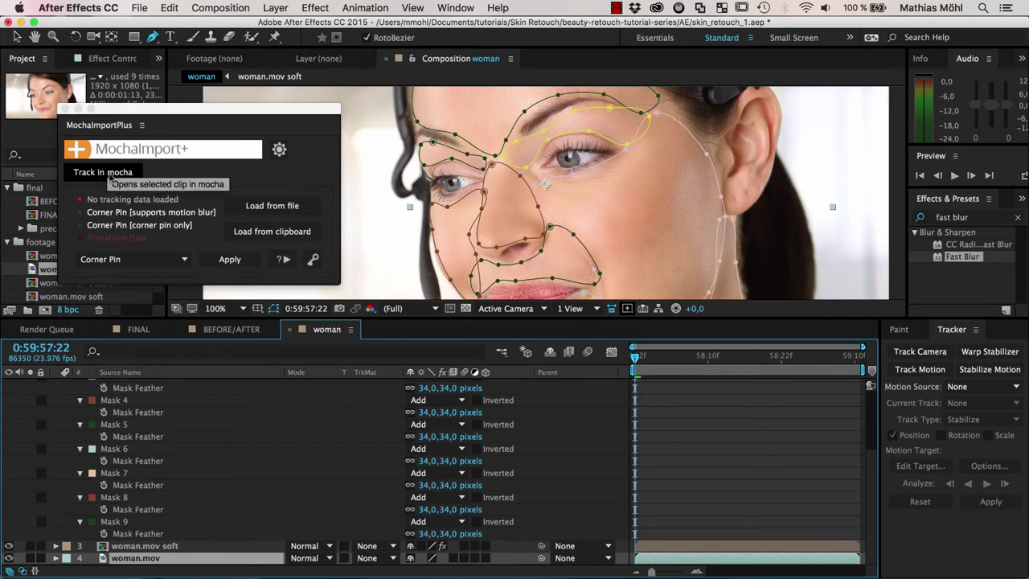
- Send woman.mov to mocha with Track in mocha, keeping the Mask N to Layer N mapping
left_click(108, 174)
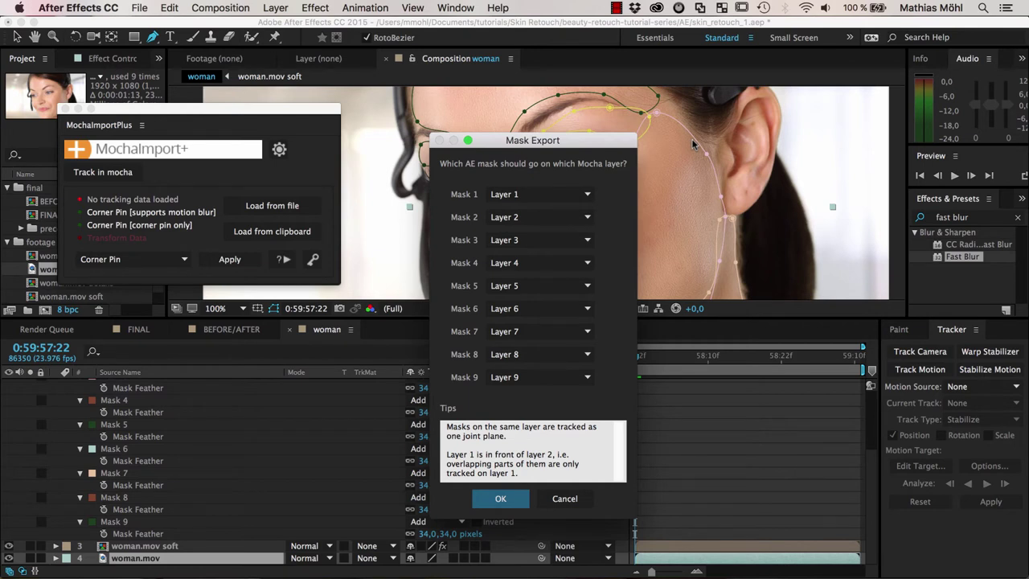
left_click(500, 499)
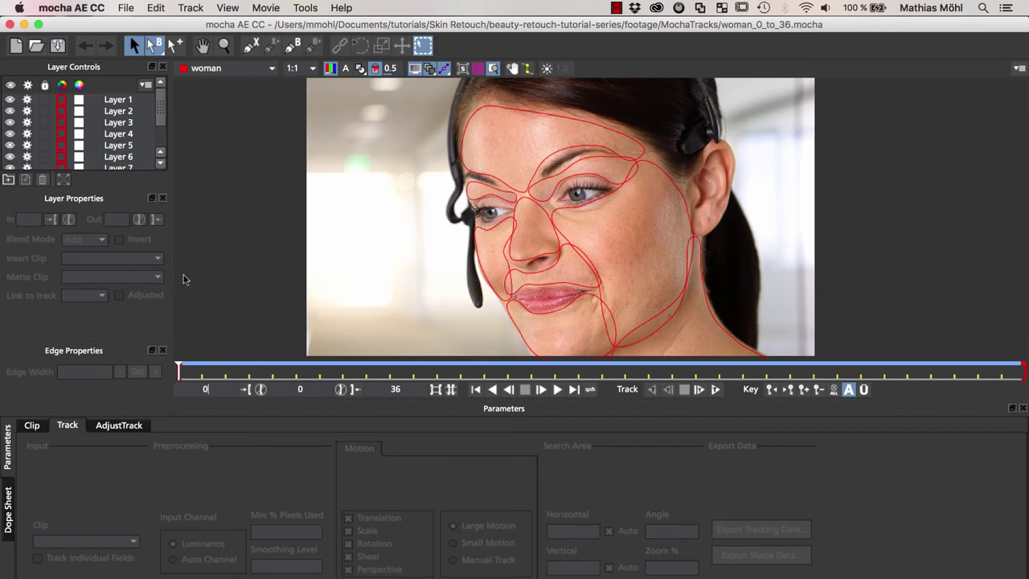
- Track Layer 1's forehead shape forward through frames 0–36, then scrub and play back to verify
left_click(118, 100)
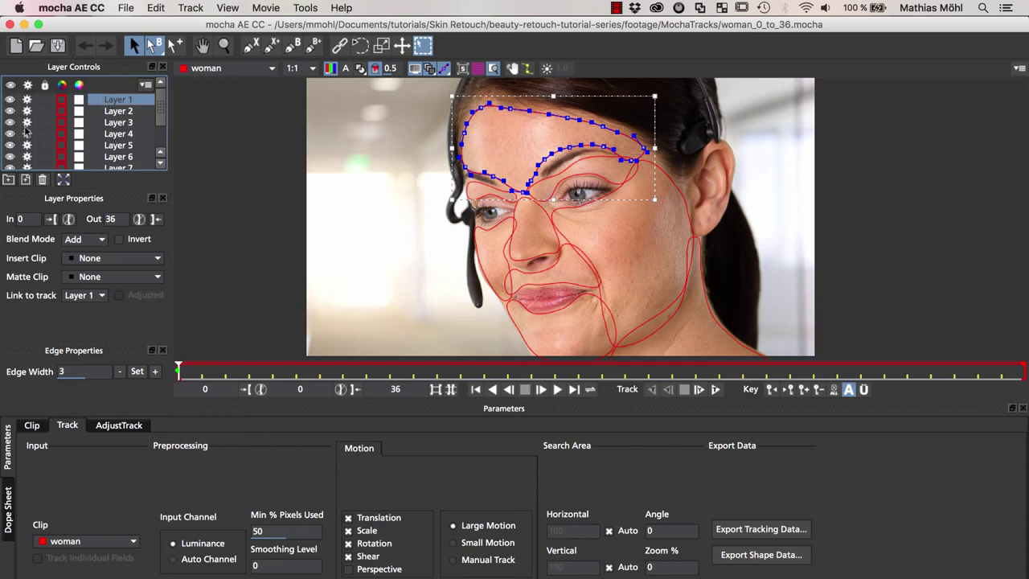
left_click(715, 389)
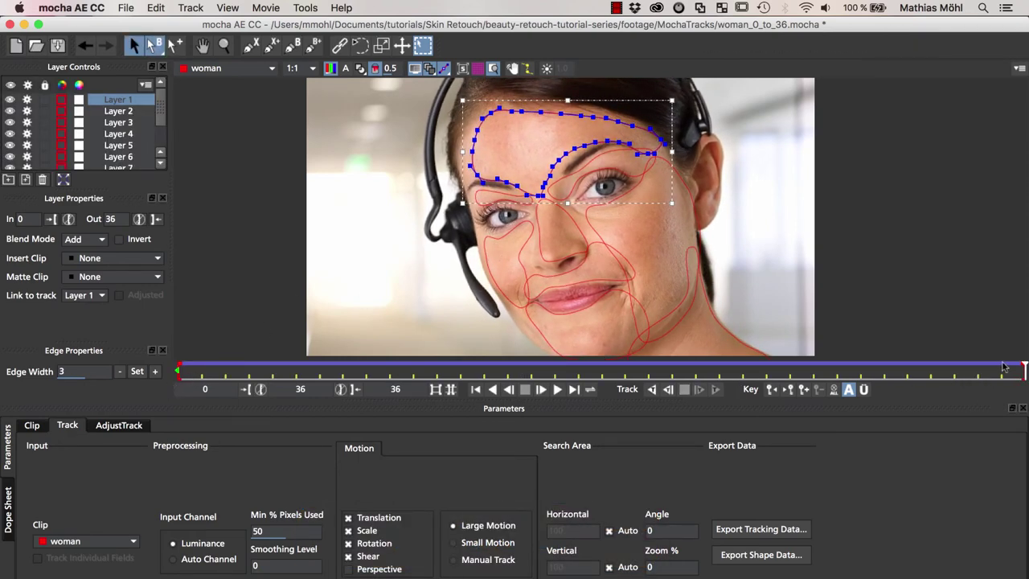
left_click_drag(1023, 369, 296, 369)
key("l")
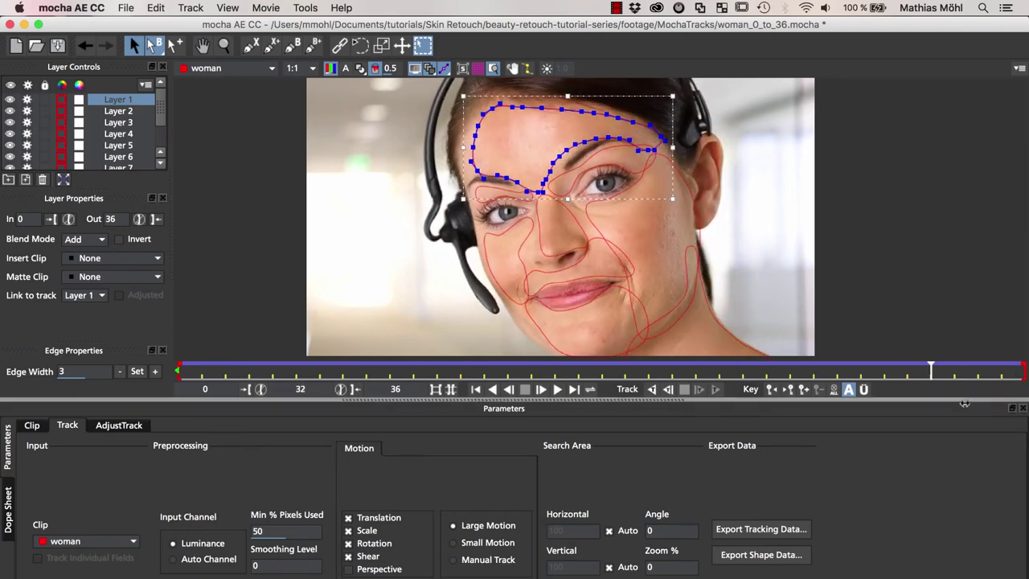
left_click_drag(1024, 370, 542, 399)
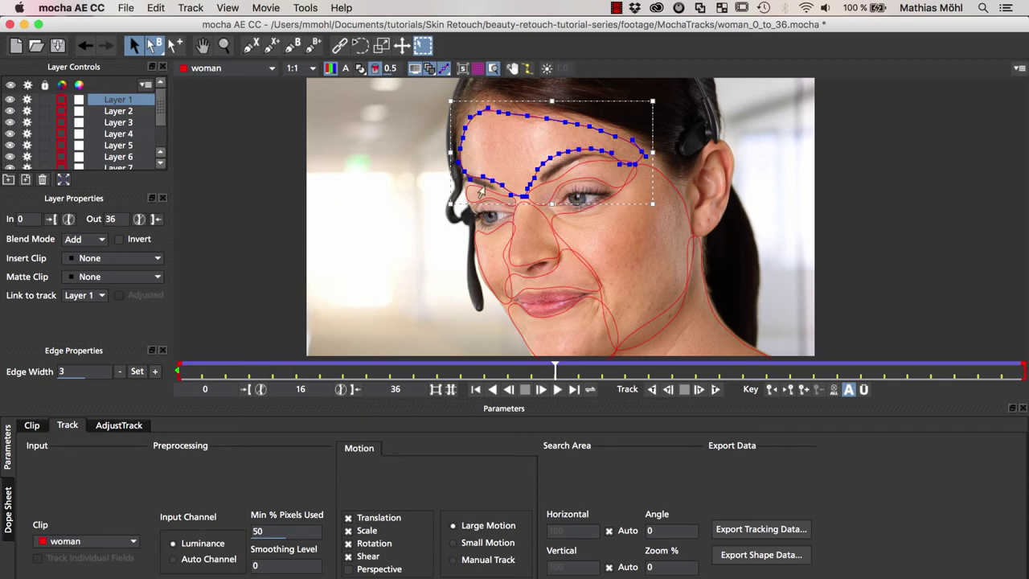
- Reshape the small eye-side shape into an oval and key the Layer 8 cheek and Layer 6 mouth-chin shapes
left_click_drag(480, 109, 479, 108)
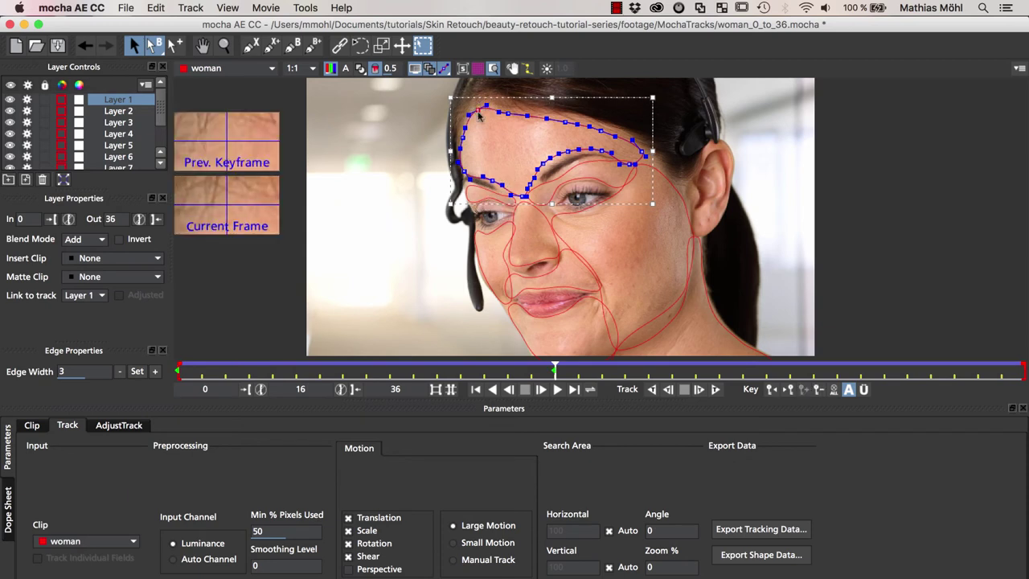
left_click(466, 197)
left_click_drag(464, 199, 469, 190)
left_click(499, 233)
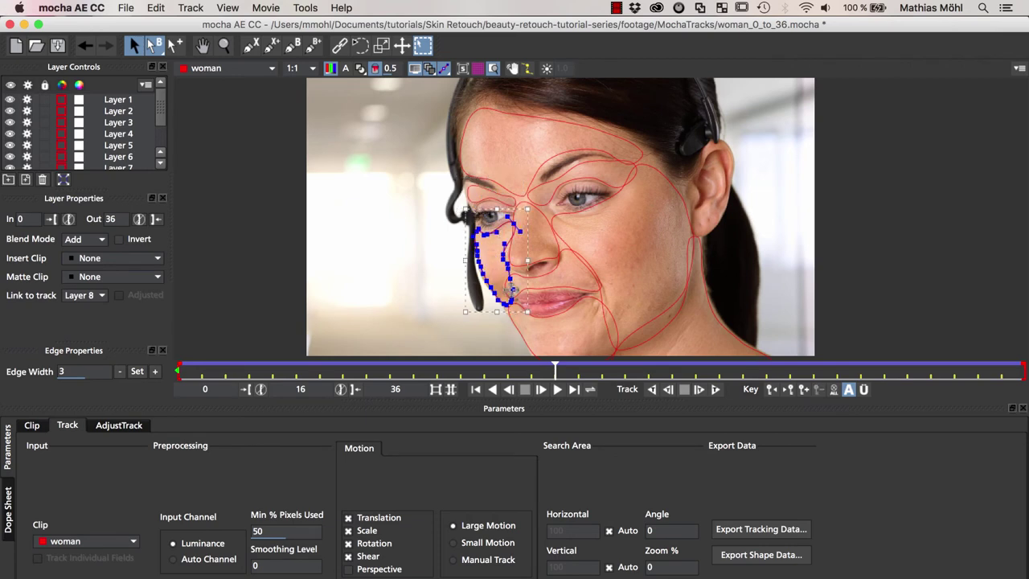
left_click(803, 391)
left_click(591, 314)
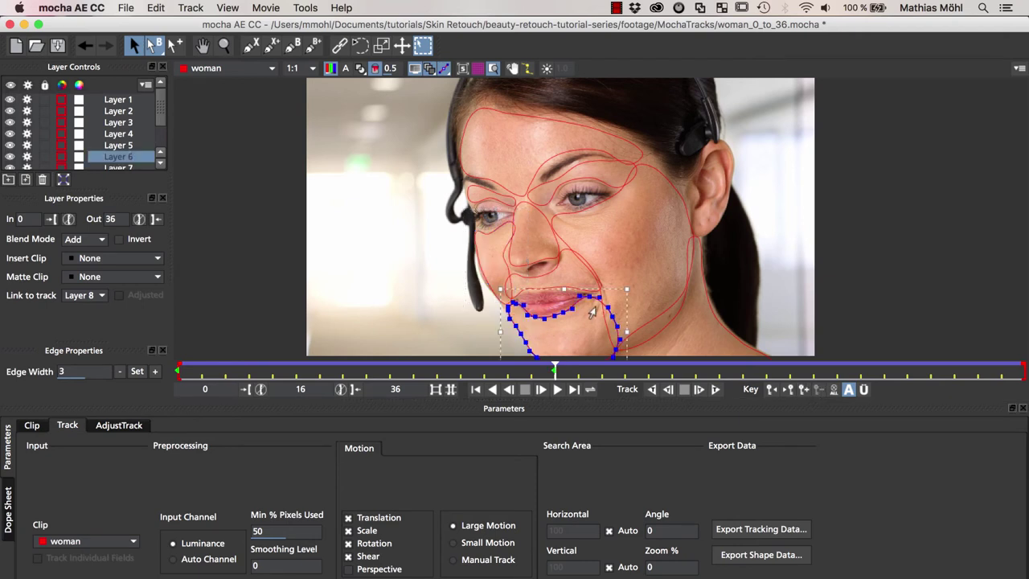
left_click(804, 391)
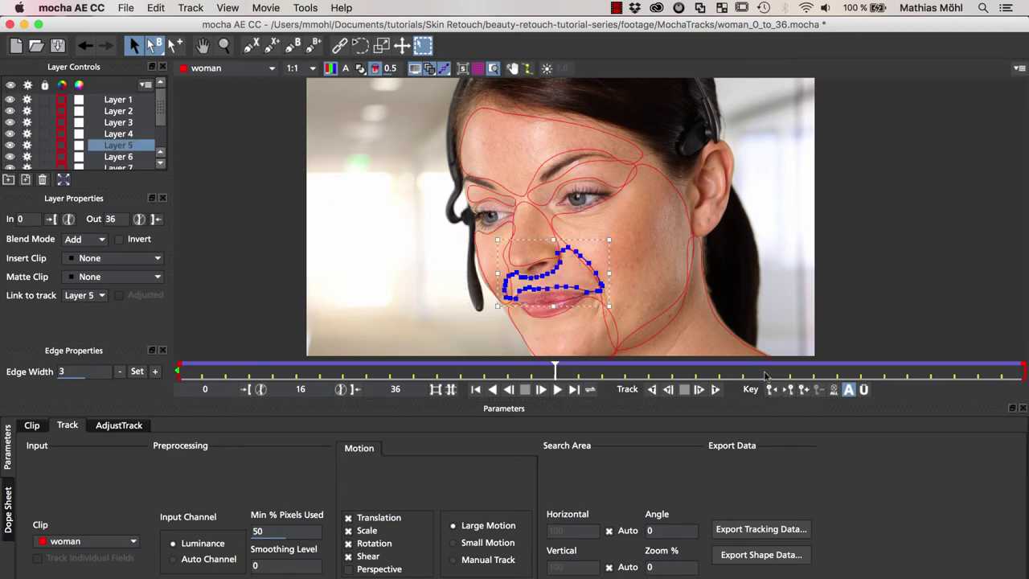
- Key Layer 2's eye-area shape at frame 16 and scrub forward to check it follows
left_click(675, 225)
left_click(589, 176)
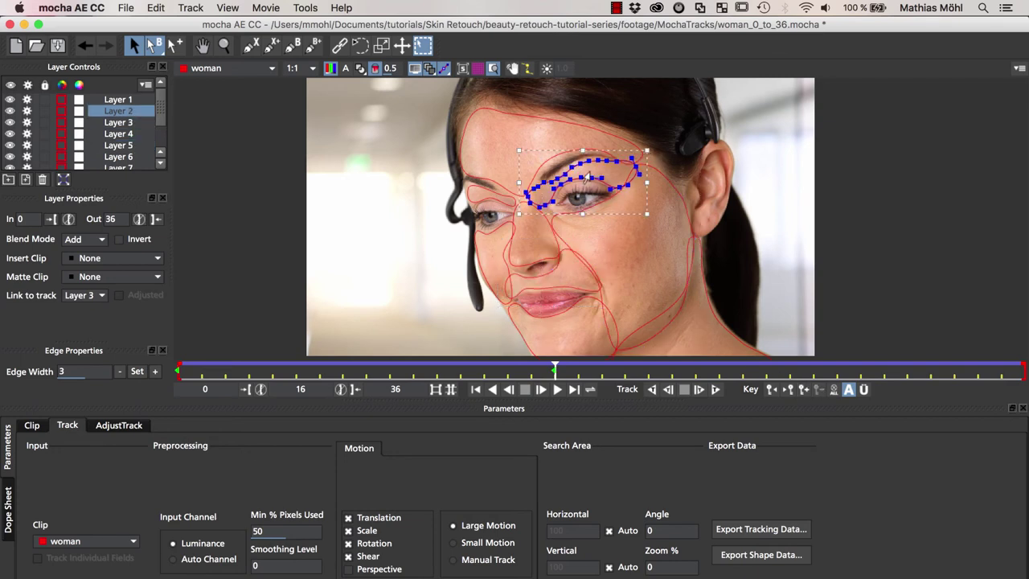
left_click(805, 391)
left_click_drag(566, 369, 736, 373)
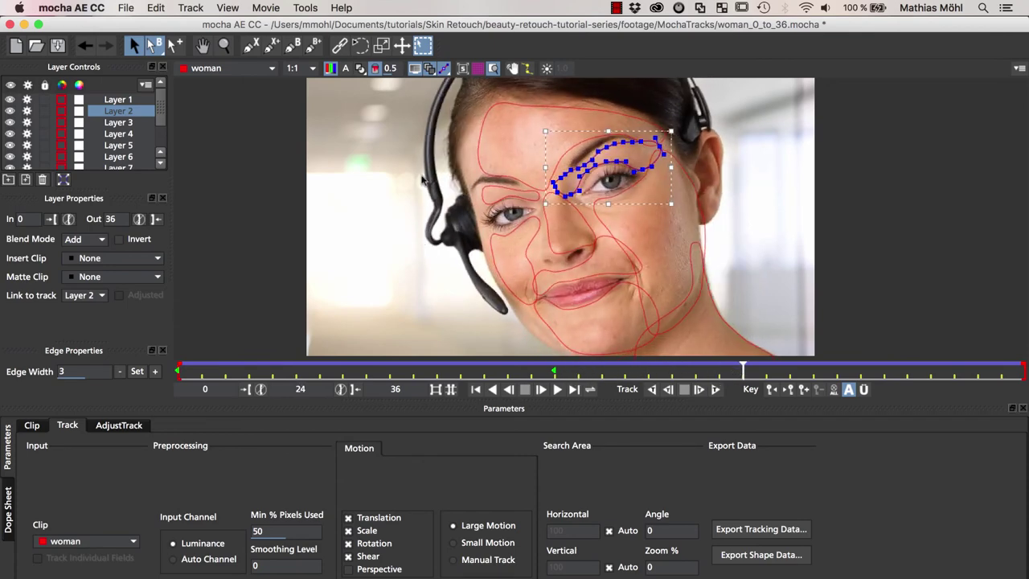
- Refit Layer 1's forehead shape and the eye shape along the left brow
left_click(474, 150)
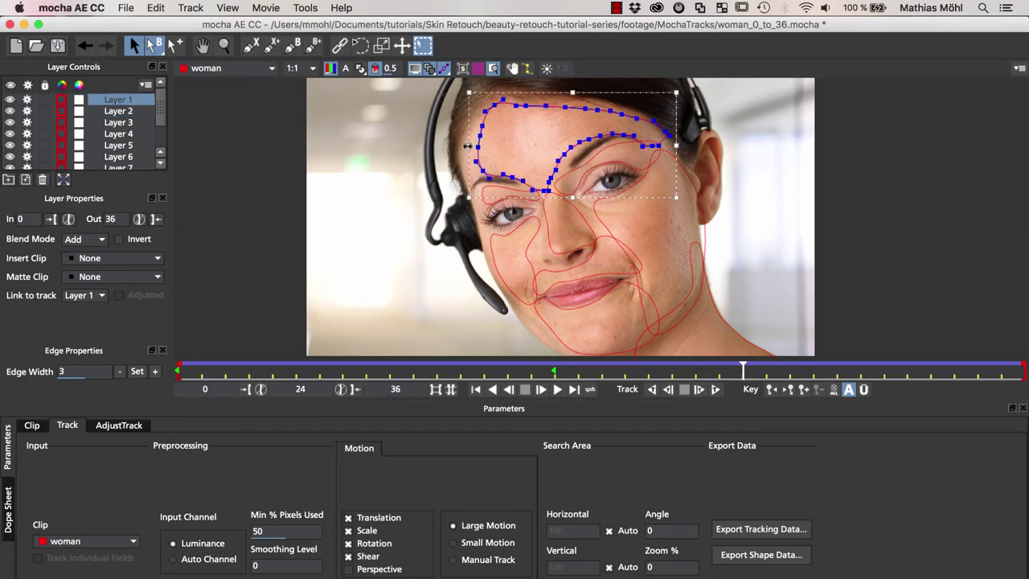
left_click_drag(466, 147, 469, 146)
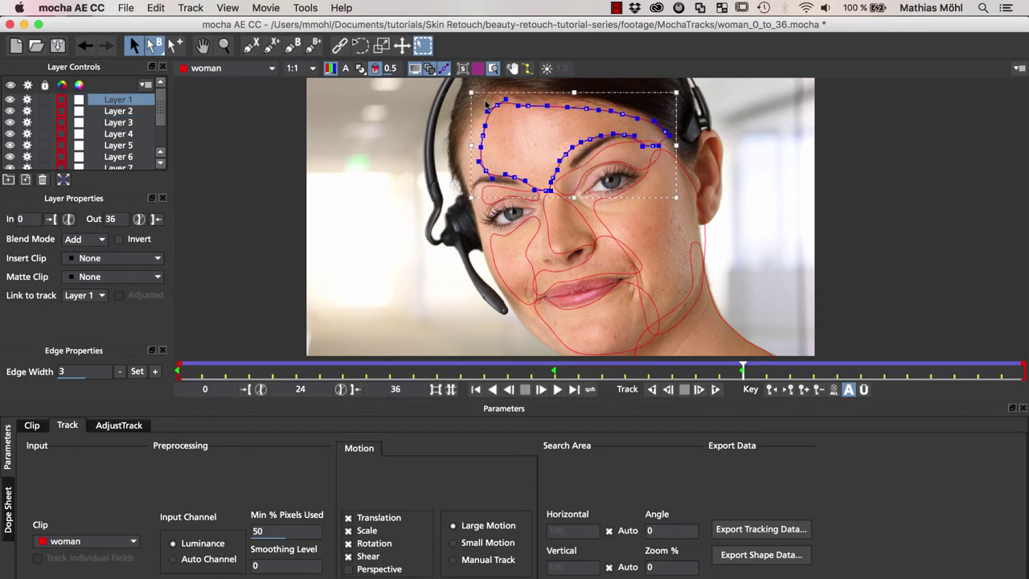
mouse_move(463, 190)
left_mouse_down()
mouse_move(500, 179)
mouse_move(503, 114)
mouse_move(462, 139)
mouse_move(473, 170)
mouse_move(460, 187)
mouse_move(466, 180)
left_mouse_up()
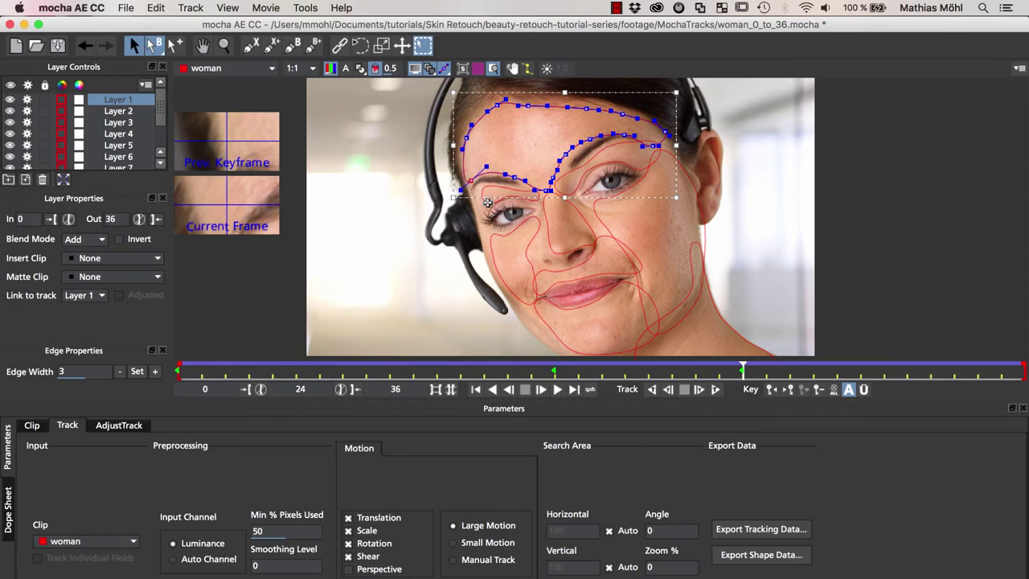
left_click(486, 206)
key("z")
left_click(473, 192)
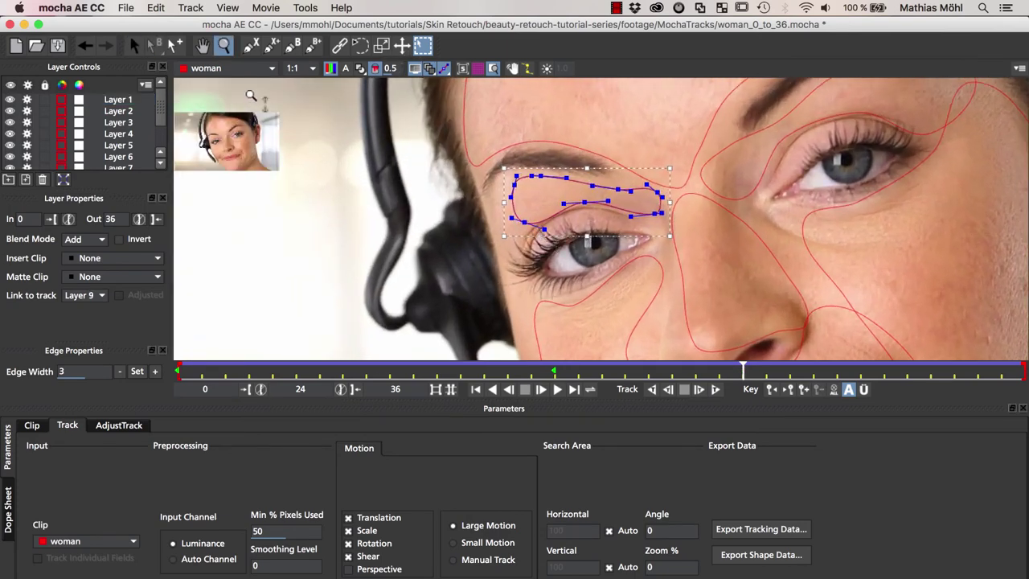
left_click(134, 46)
left_click_drag(513, 187, 494, 177)
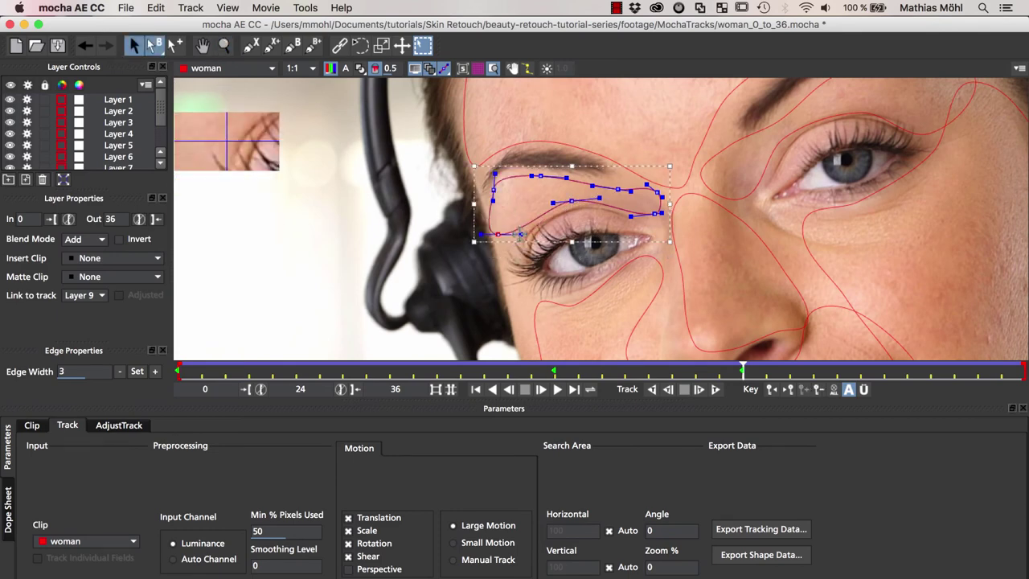
left_click_drag(515, 219, 488, 251)
- Select the Layer 8 cheek and Layer 6 mouth-and-chin shapes
left_click_drag(583, 332, 556, 223)
left_click(579, 213)
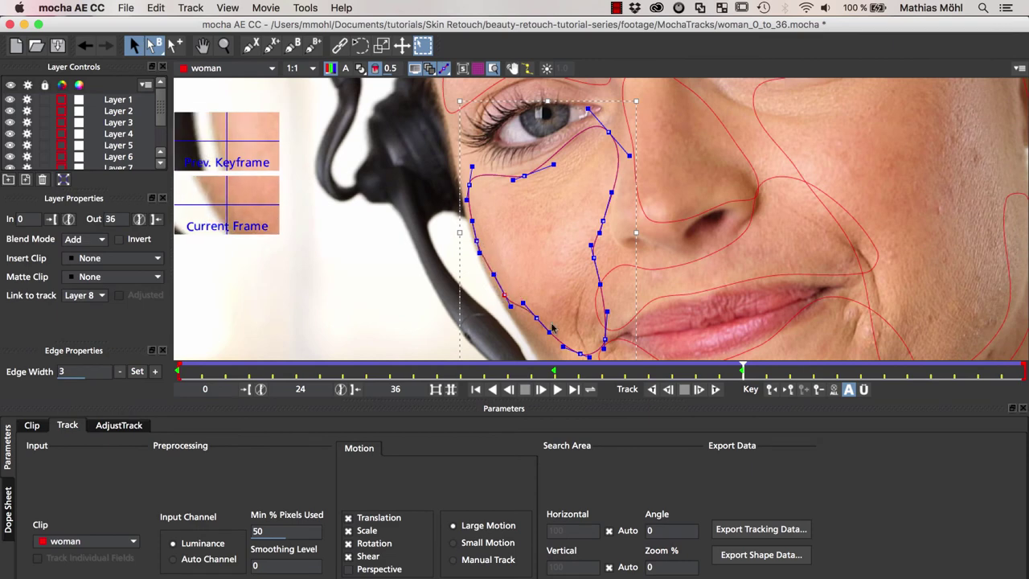
left_click_drag(575, 351, 555, 230)
left_click(611, 286)
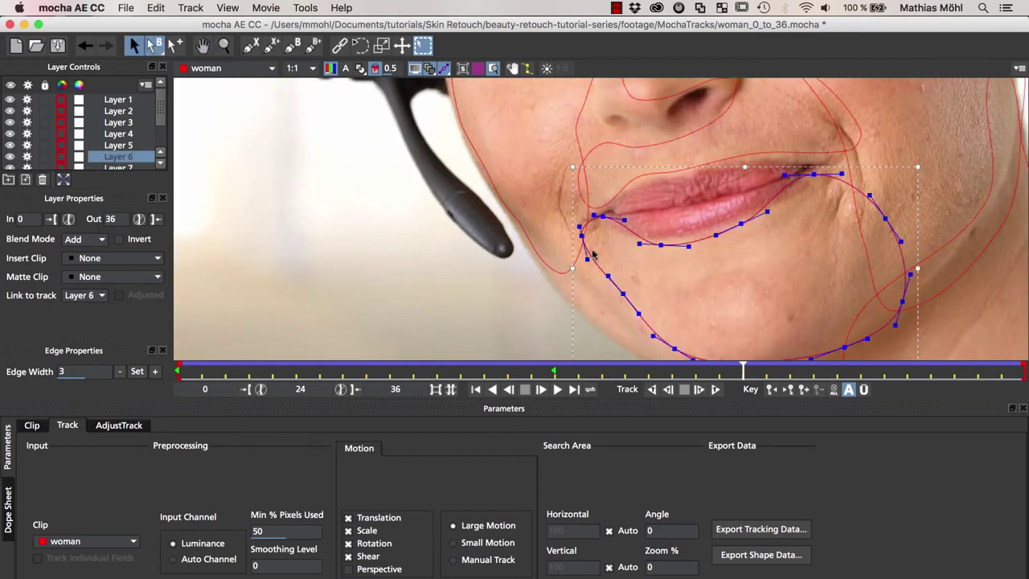
key("t")
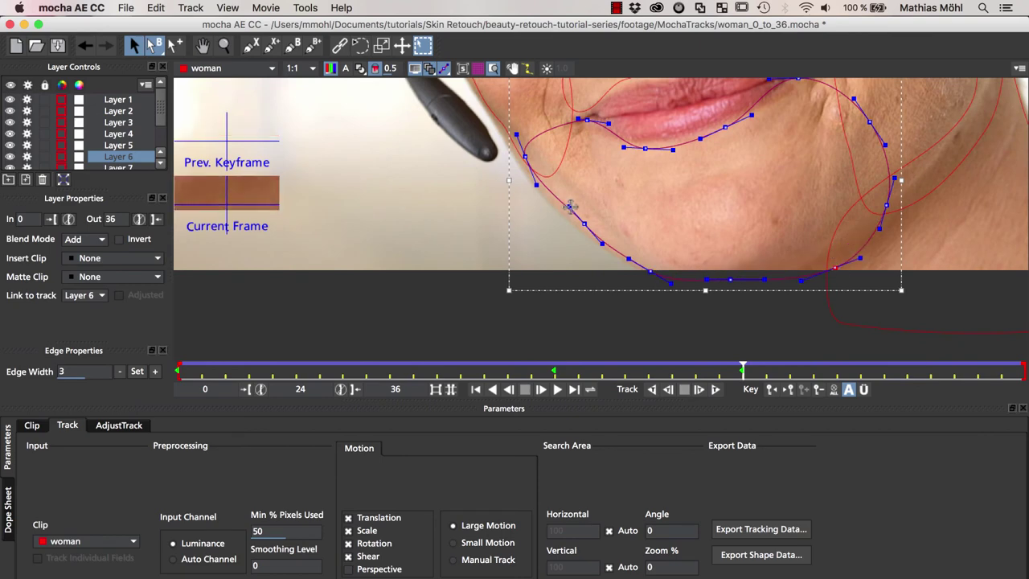
- Refit Layer 4's nose shape, moving its nostril and left-side points
key("x")
left_click_drag(575, 206, 571, 341)
key("s")
left_click(588, 233)
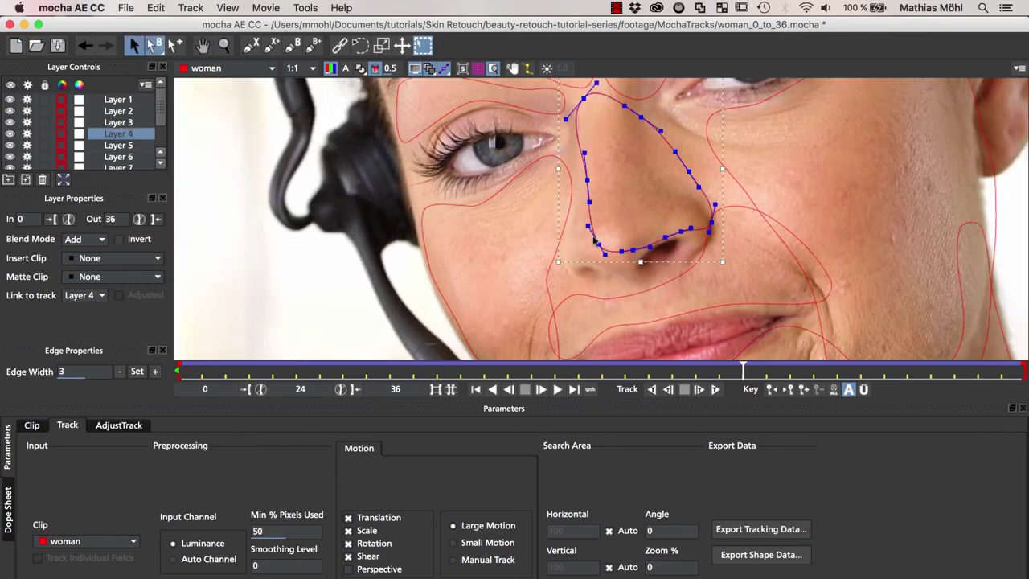
left_click_drag(572, 256, 645, 257)
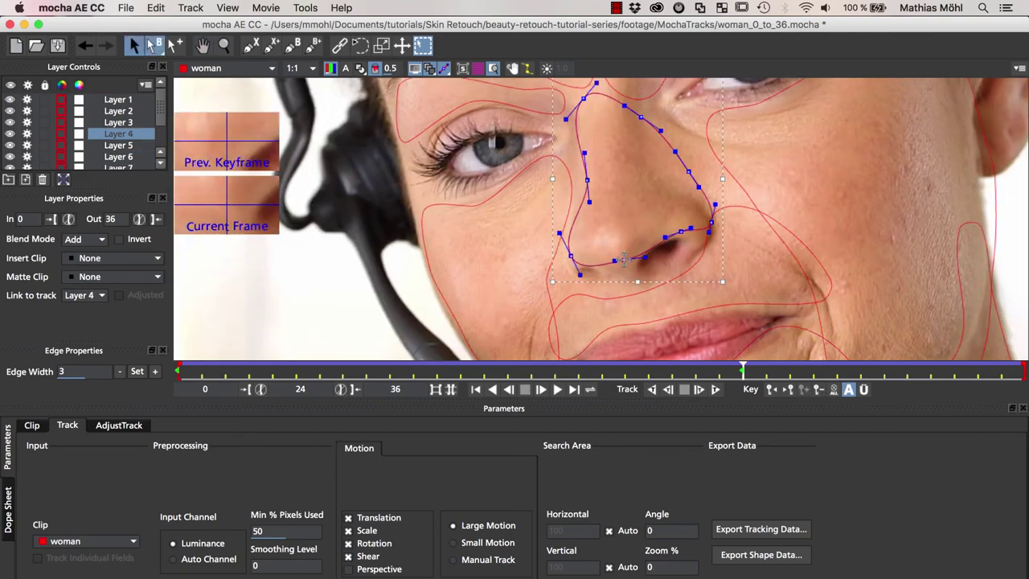
left_click_drag(589, 202, 579, 203)
left_click_drag(584, 153, 573, 155)
left_click_drag(587, 181, 574, 182)
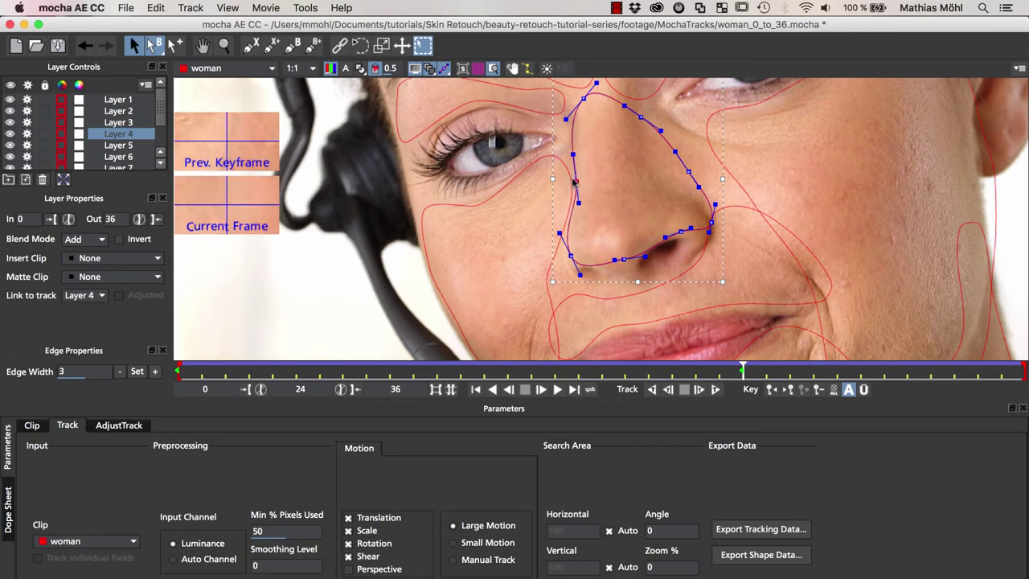
- Pull Layer 3's cheek shape points left to the face edge
left_click(710, 163)
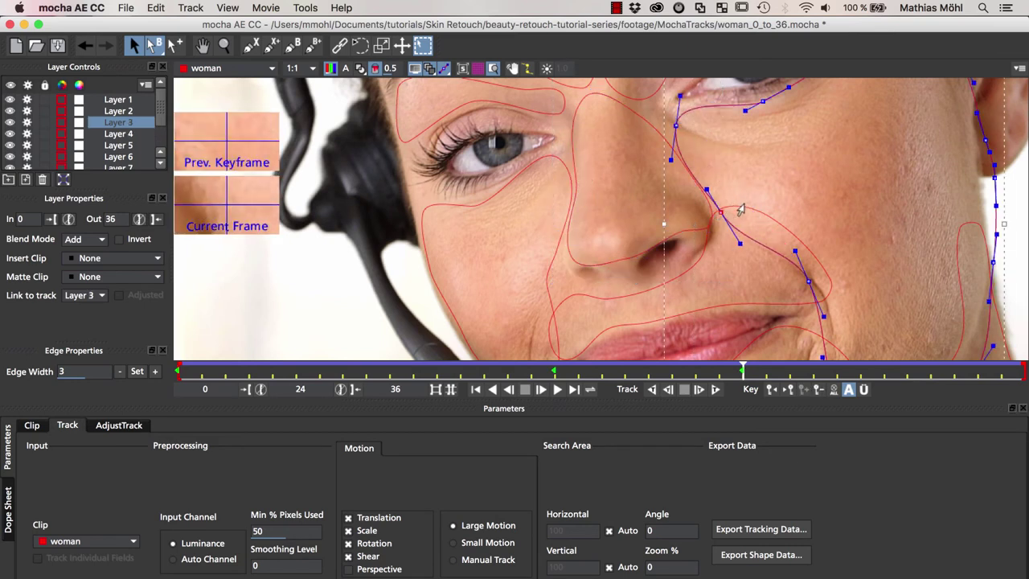
scroll(751, 230, "up", 5)
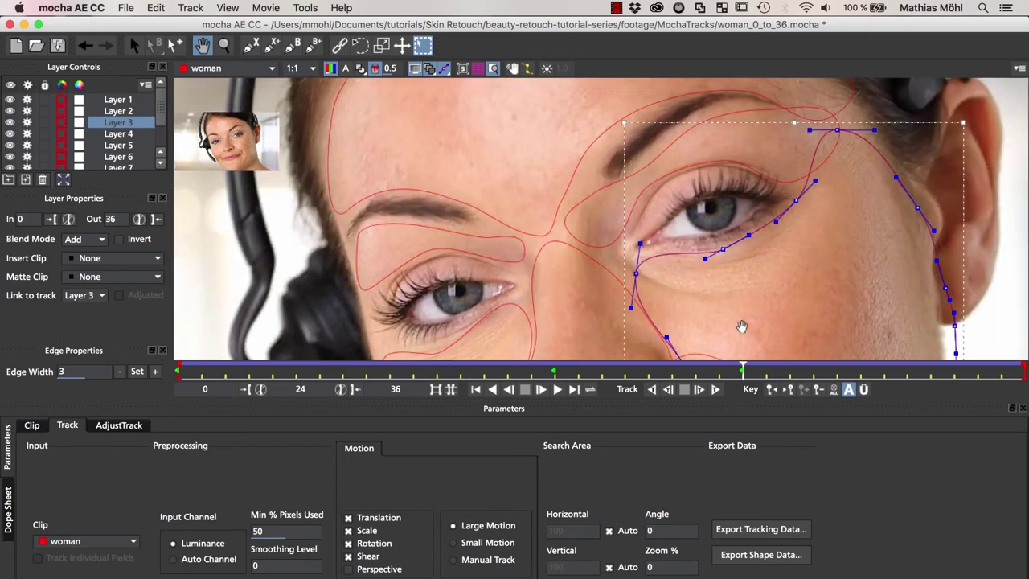
scroll(740, 242, "down", 6)
scroll(739, 241, "right", 5)
left_click_drag(852, 168, 827, 172)
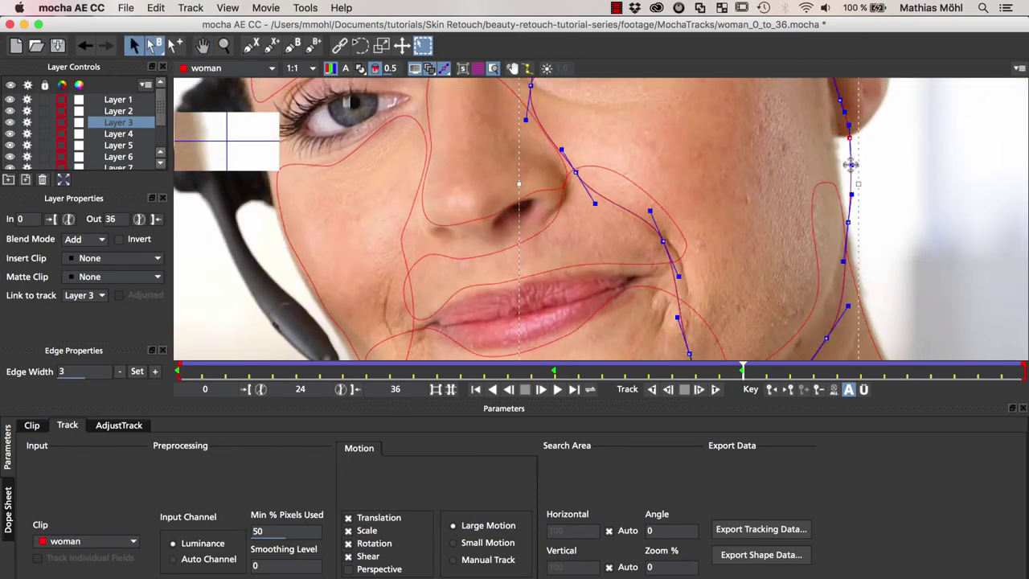
left_click_drag(849, 138, 825, 103)
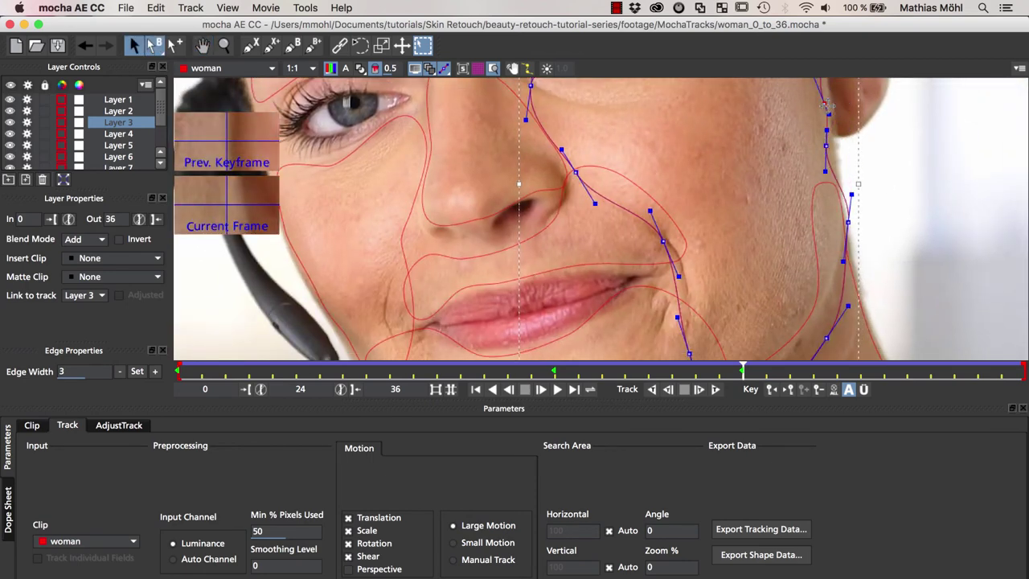
left_click_drag(850, 223, 839, 233)
scroll(654, 262, "down", 5)
- Select Layer 7's jaw shape and scrub and play through the frames to review the fit
left_click(654, 262)
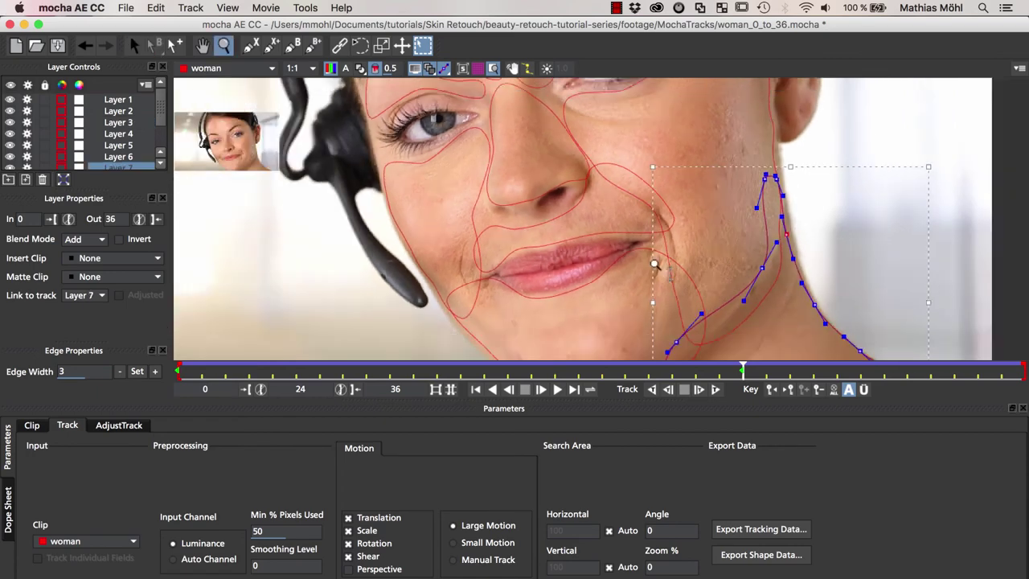
left_click_drag(742, 369, 706, 375)
left_click_drag(636, 373, 543, 375)
left_click_drag(468, 371, 535, 392)
left_click(539, 390)
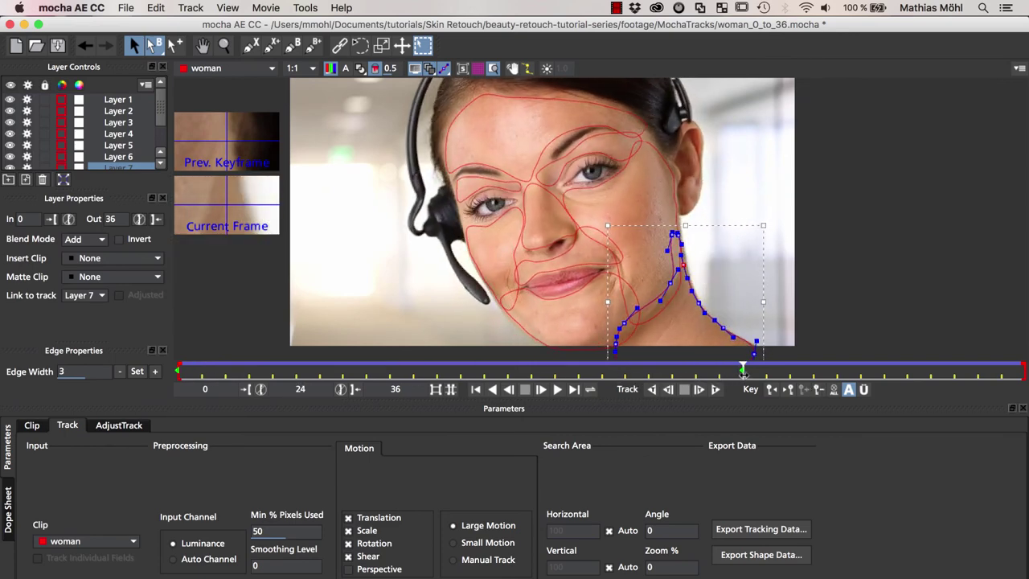
- Copy all visible layers' tracked shapes from mocha as AE shape data and return to After Effects
left_click_drag(737, 375, 1019, 387)
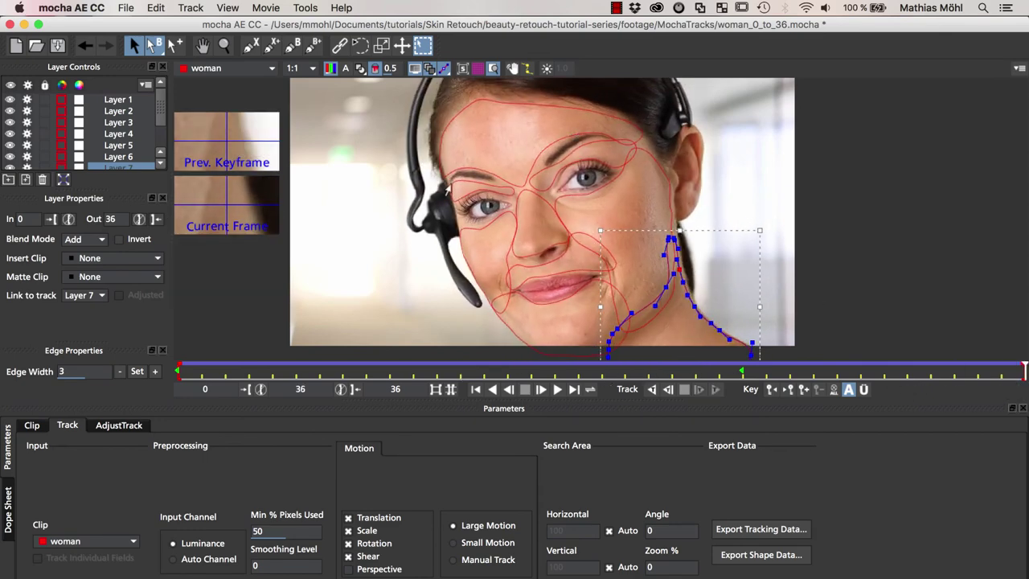
left_click(753, 562)
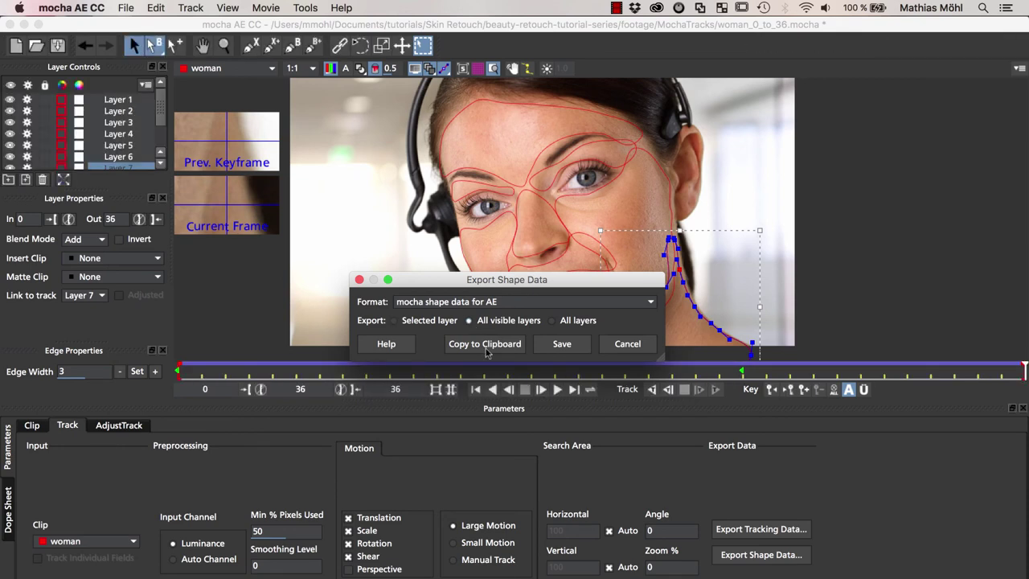
left_click(484, 344)
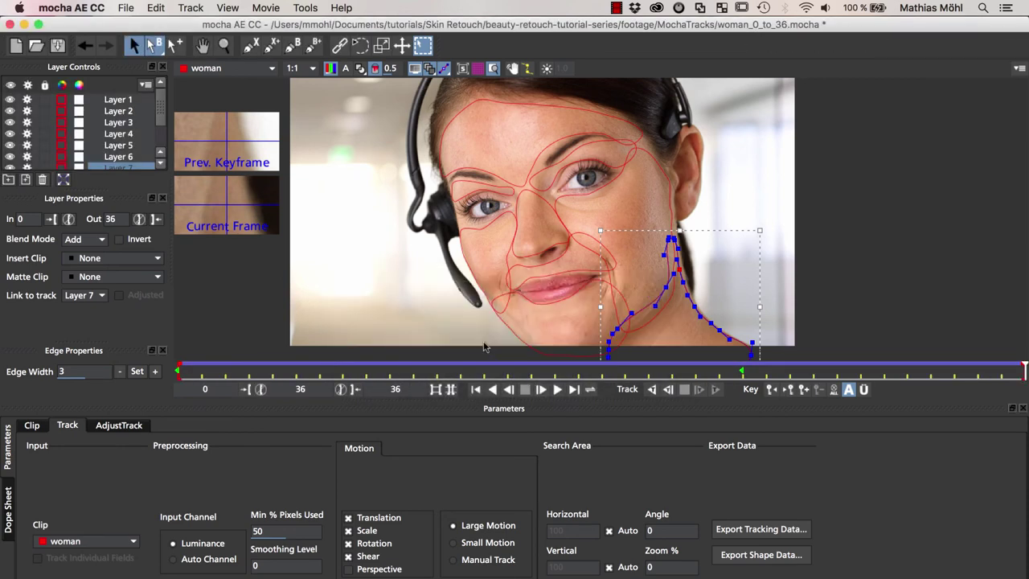
key("super+Tab")
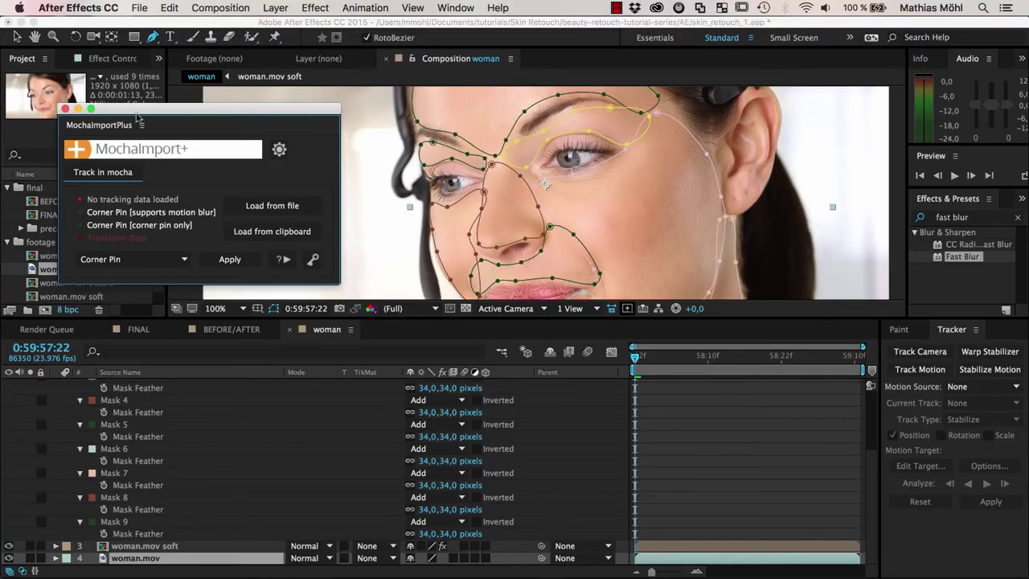
- Close the MochaImport+ panel and select the first mask on the woman.mov soft layer
left_click_drag(137, 118, 234, 122)
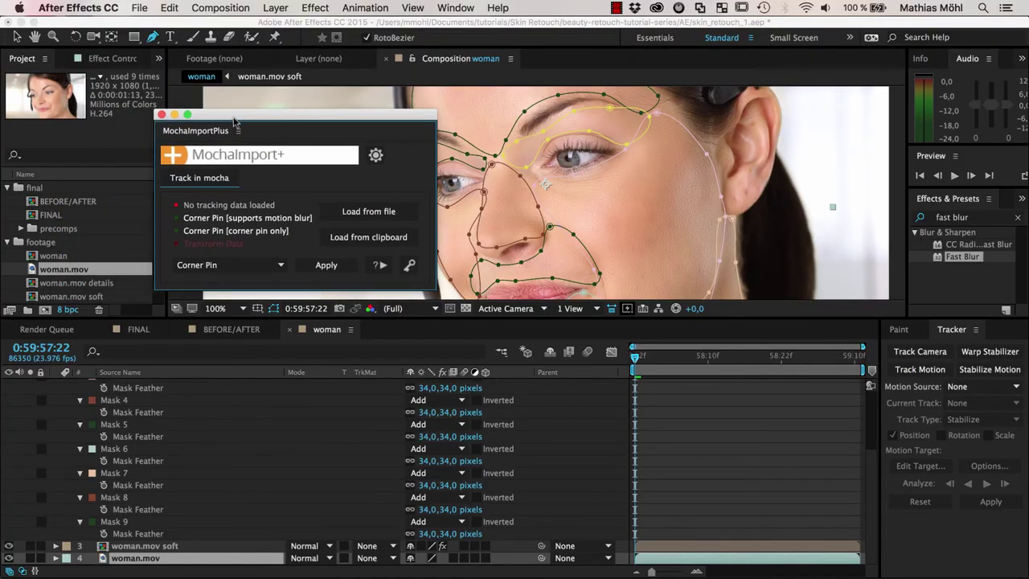
left_click(162, 114)
scroll(171, 487, "up", 5)
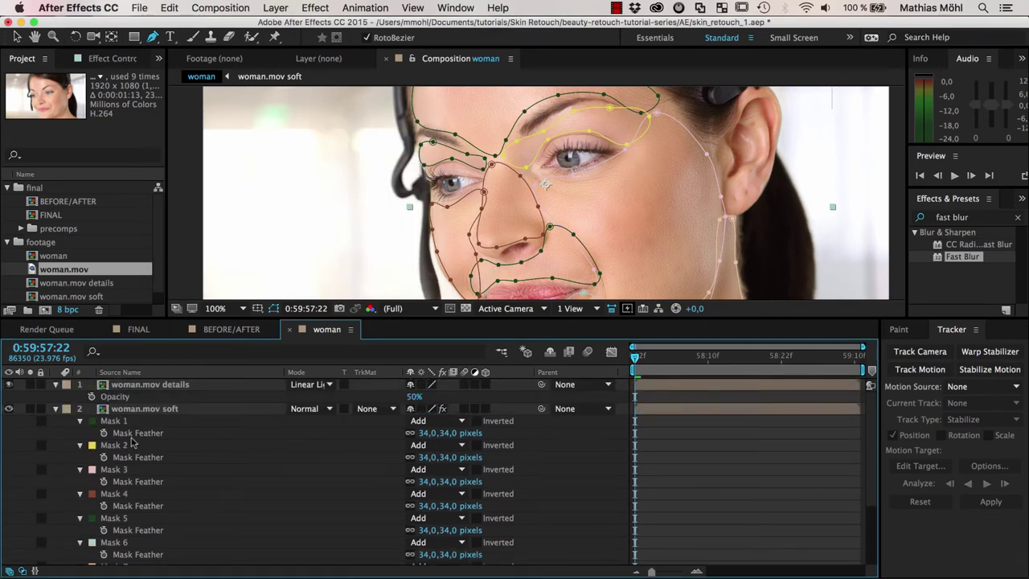
left_click(121, 422)
scroll(145, 515, "down", 5)
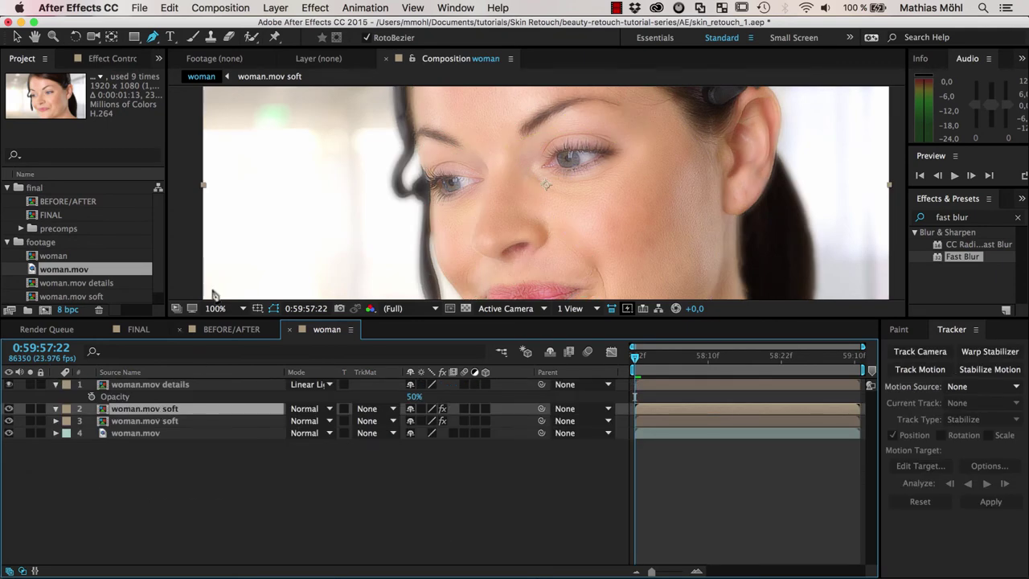
left_click(169, 8)
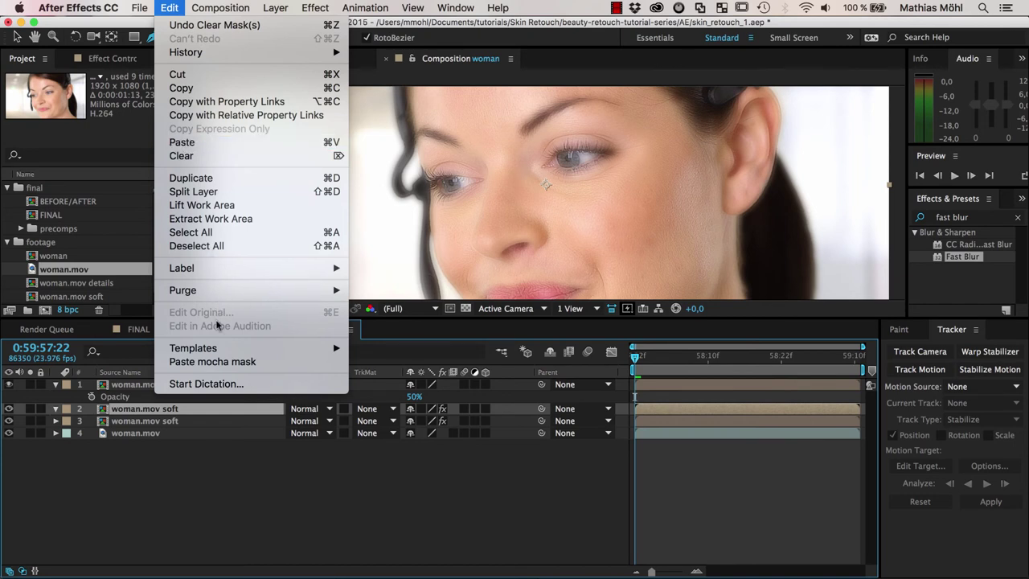
- Paste the mocha shapes onto woman.mov soft, then delete its Layer 1–9 masks
left_click(217, 362)
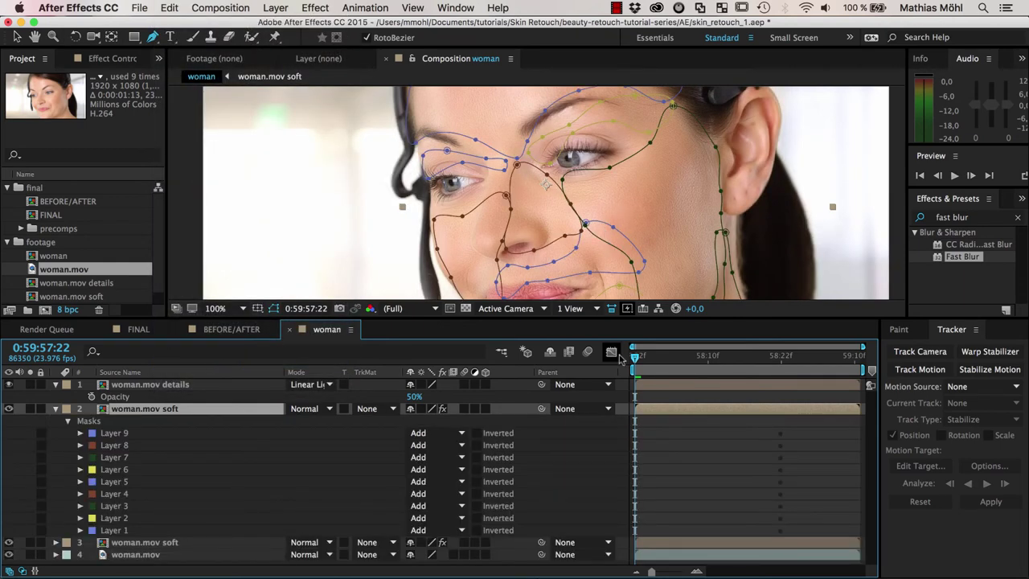
left_click_drag(635, 362, 604, 380)
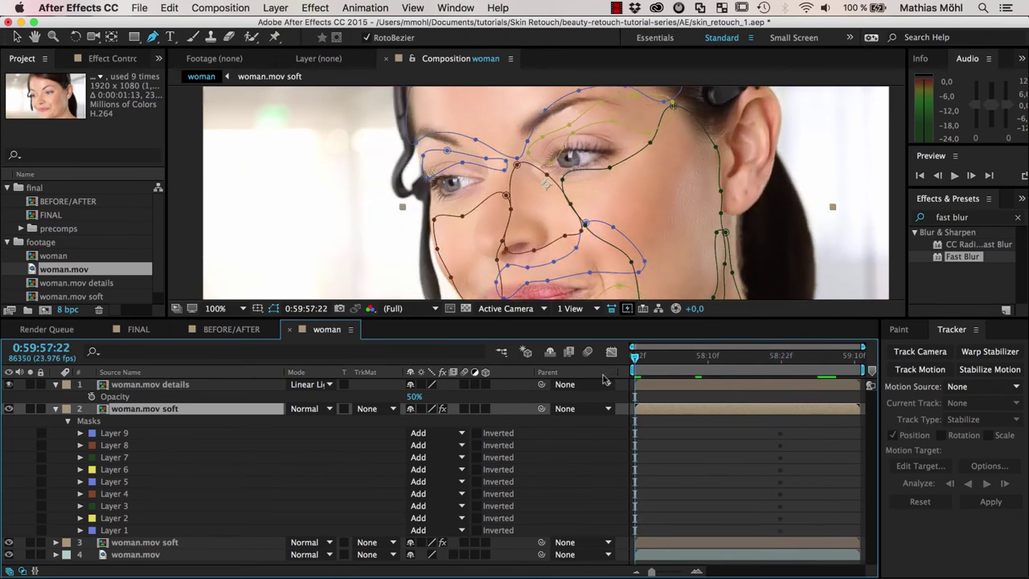
left_click(114, 434)
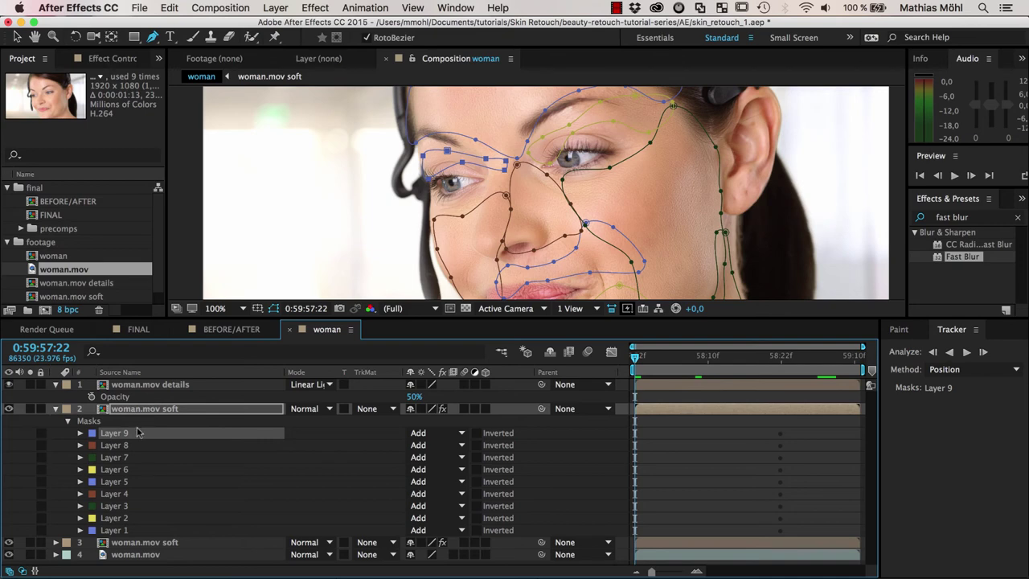
left_click(120, 531, "shift")
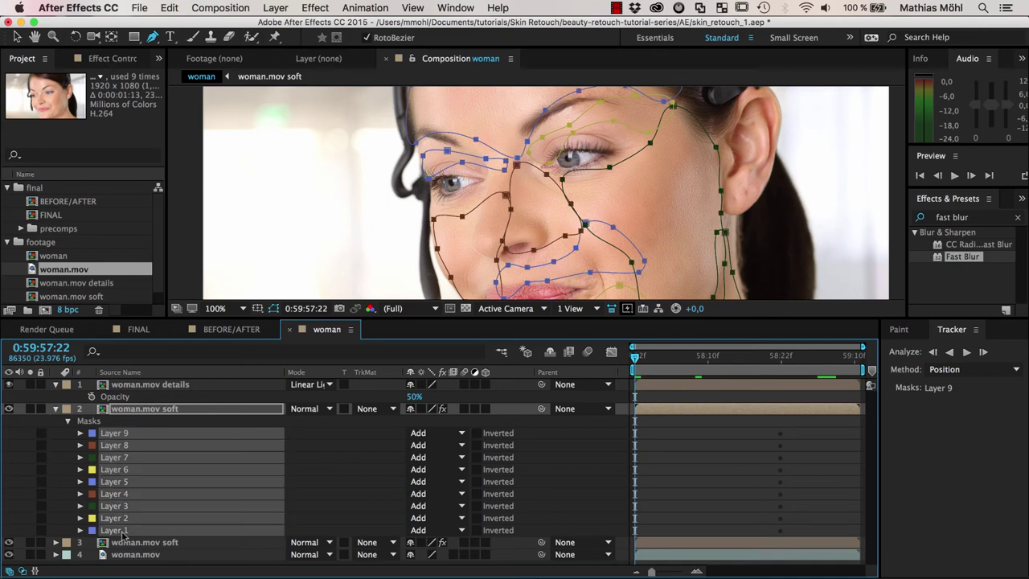
key("Delete")
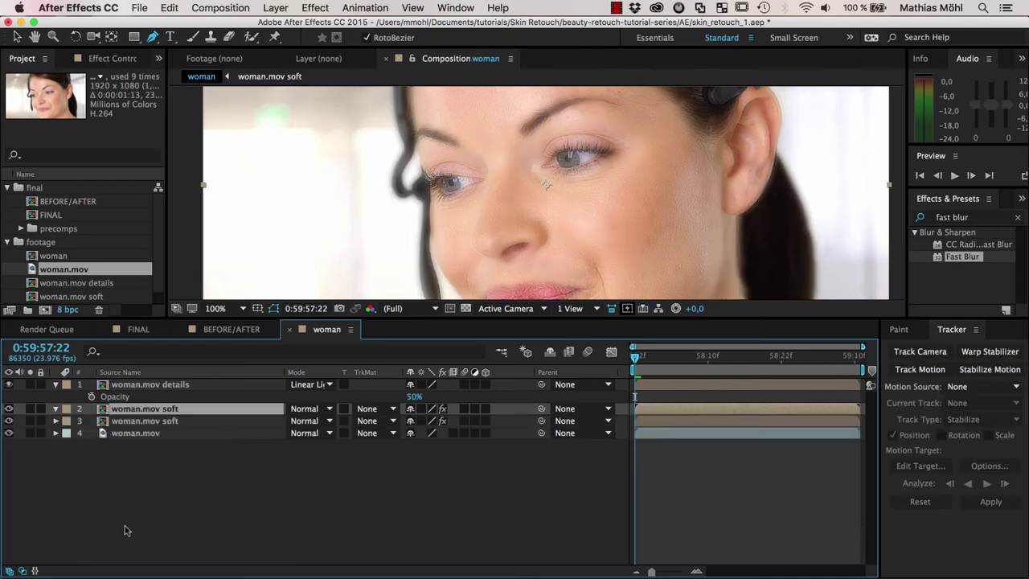
left_click(137, 434)
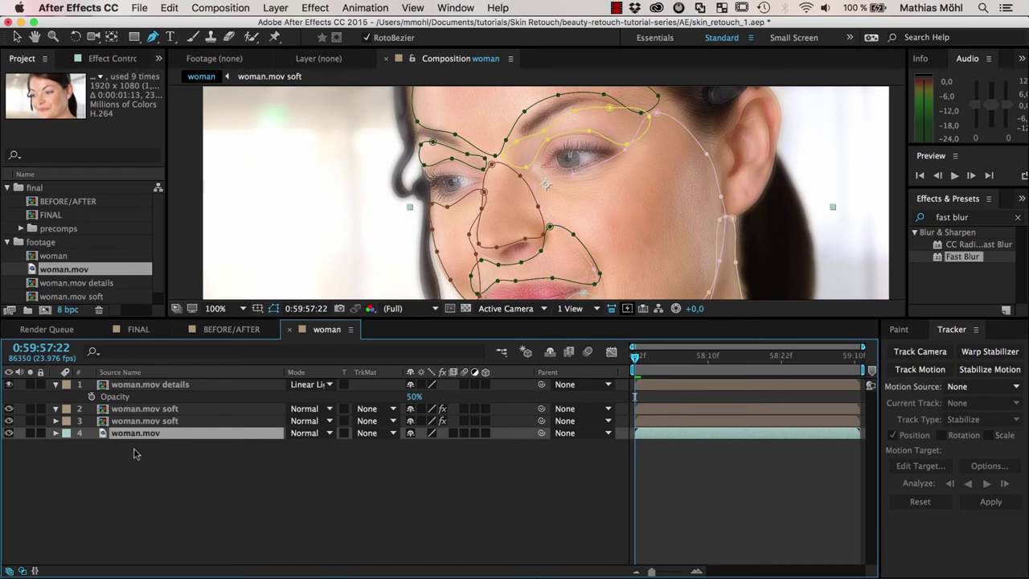
- Replace woman.mov's old Mask 1–9 with the pasted mocha-tracked face masks
key("m")
left_click(123, 449)
scroll(147, 555, "down", 3)
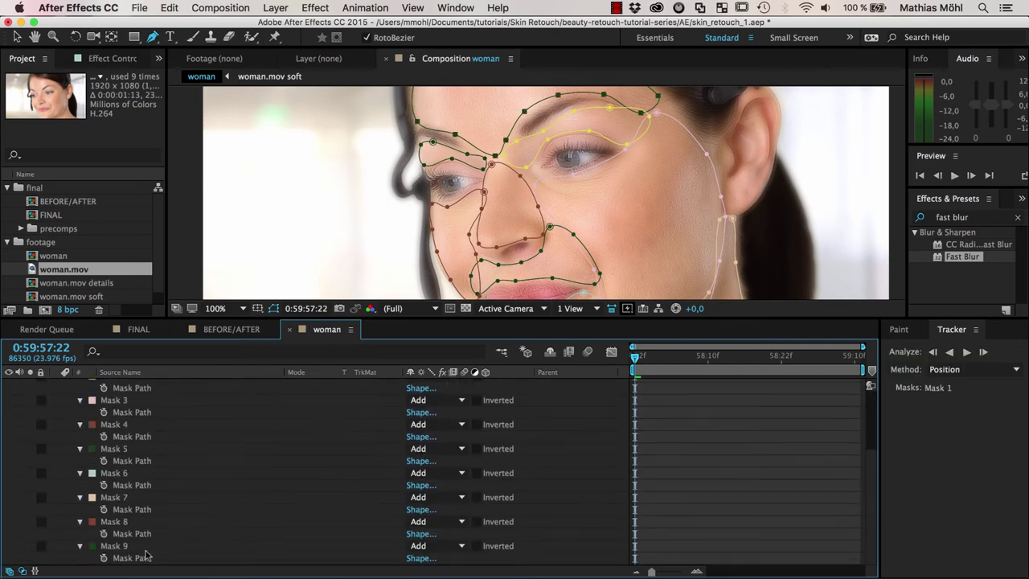
left_click(119, 547, "shift")
key("m")
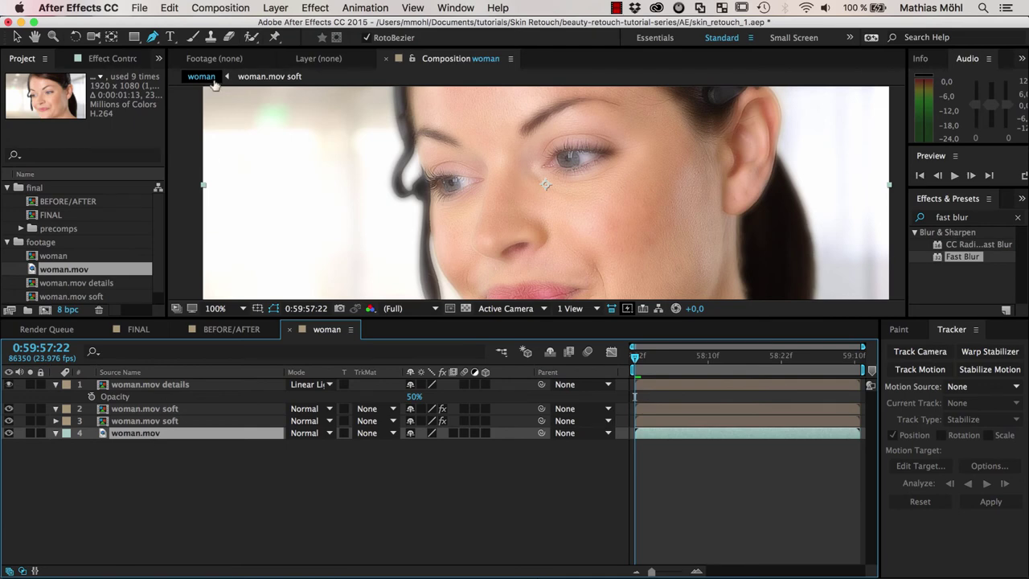
left_click(171, 8)
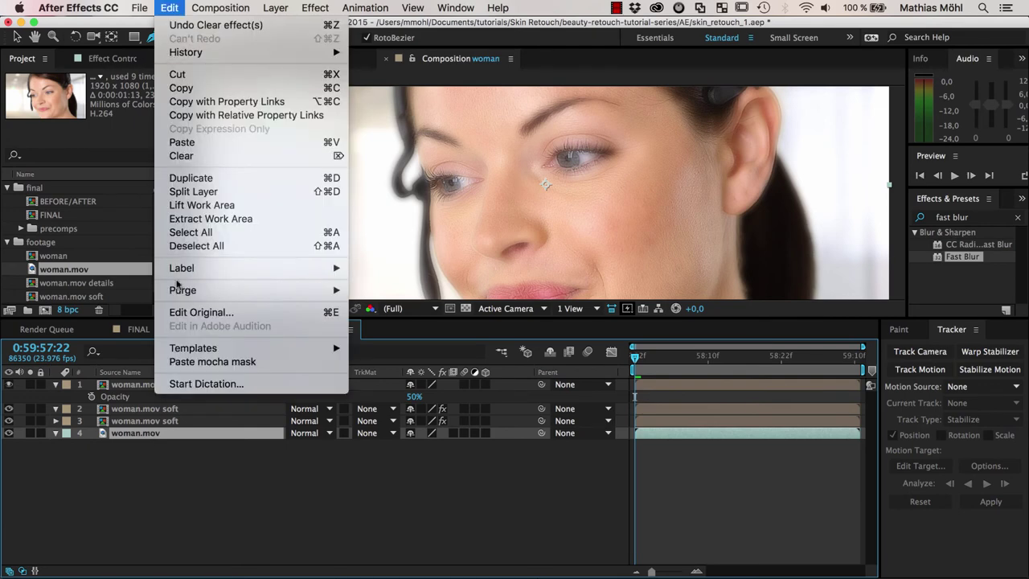
left_click(199, 364)
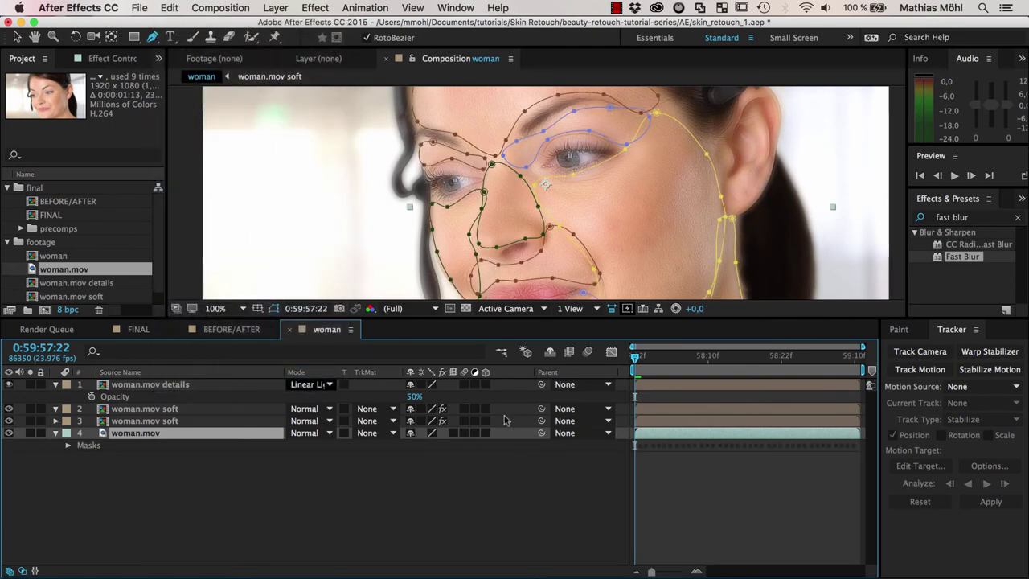
mouse_move(640, 364)
left_mouse_down()
mouse_move(815, 386)
mouse_move(632, 370)
left_mouse_up()
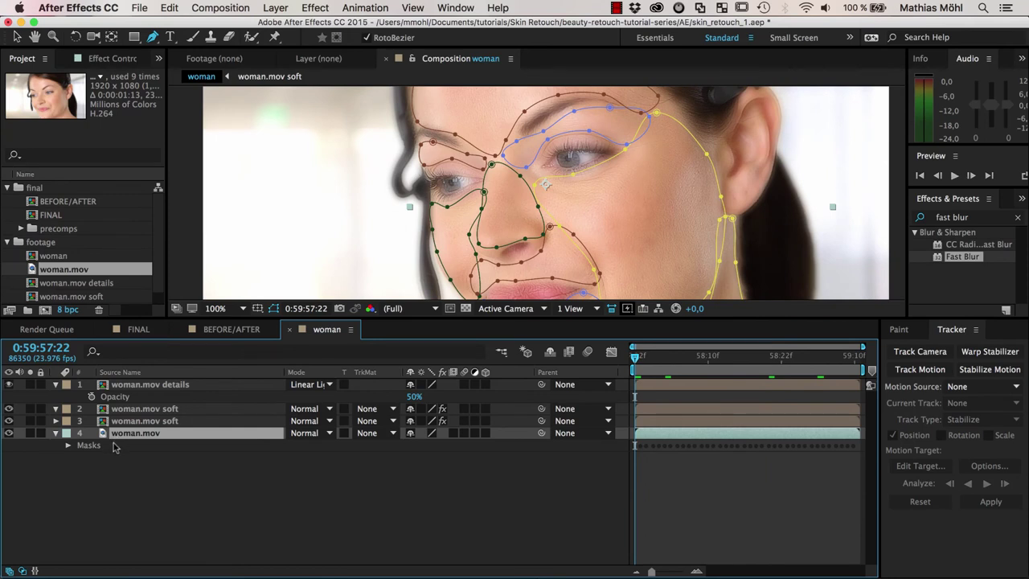
- Copy woman.mov's nine Layer 1–9 masks and paste them onto woman.mov soft
left_click(68, 444)
left_click(113, 458)
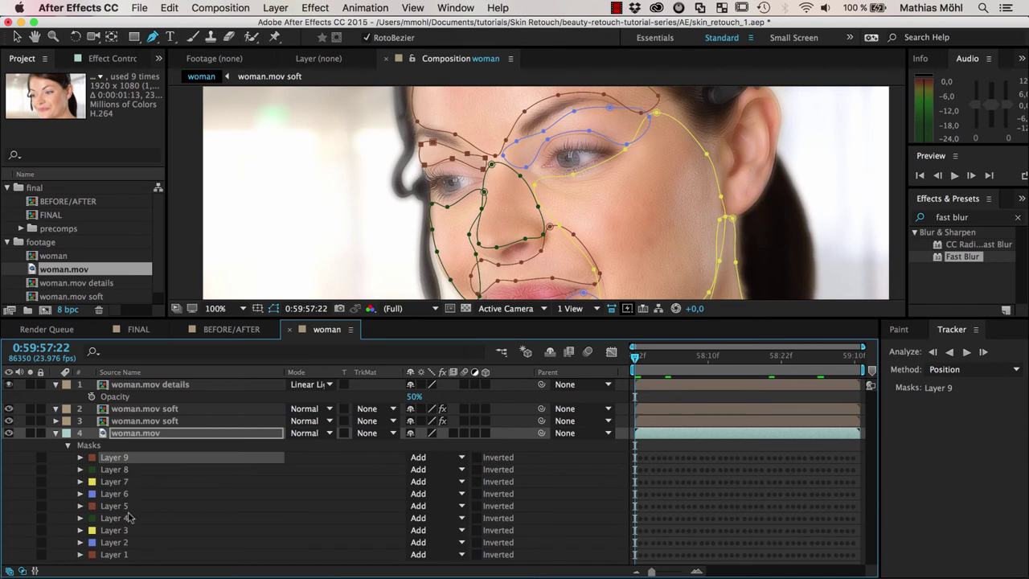
left_click(121, 555, "shift")
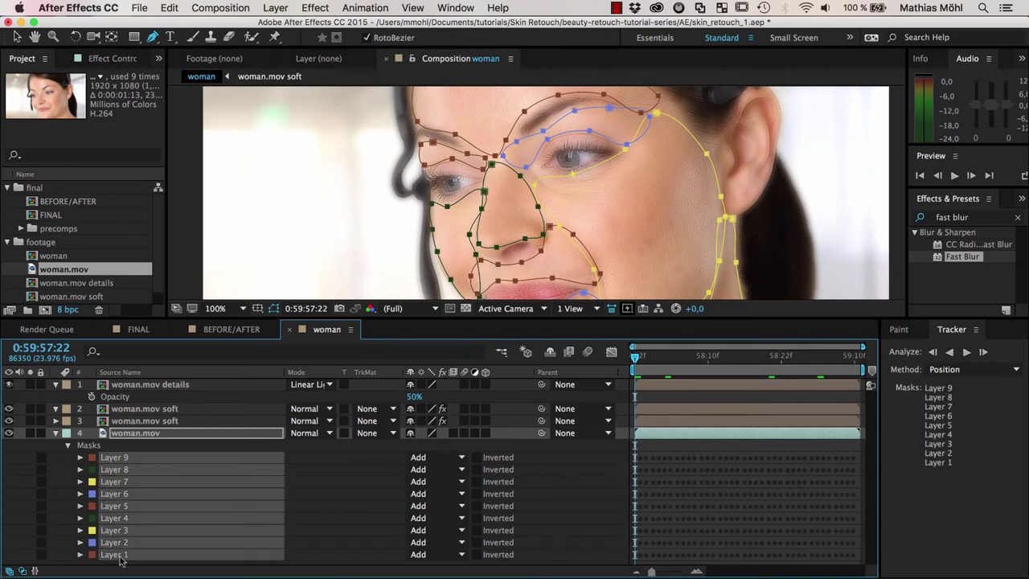
left_click(169, 8)
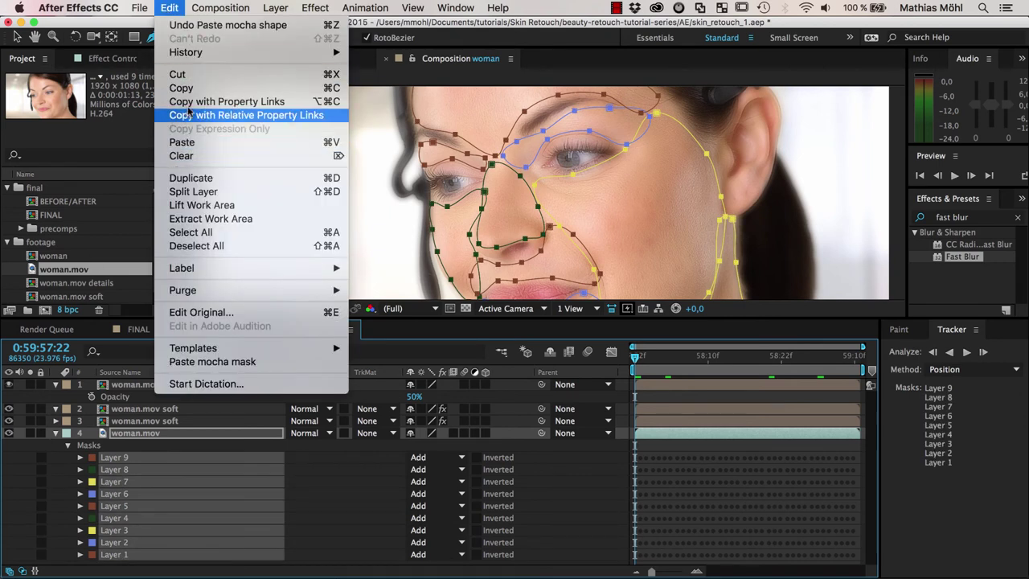
left_click(191, 87)
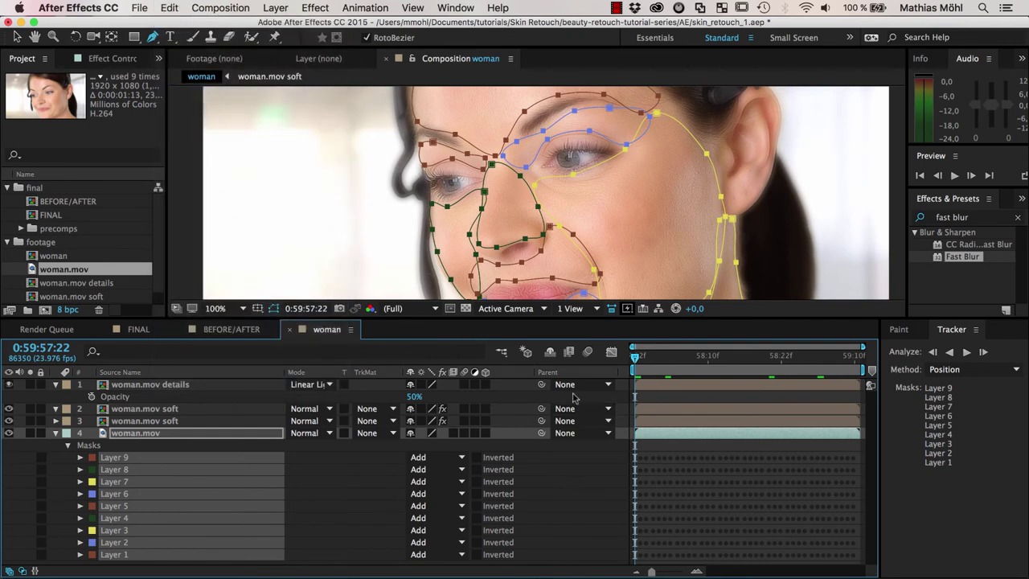
left_click(159, 411)
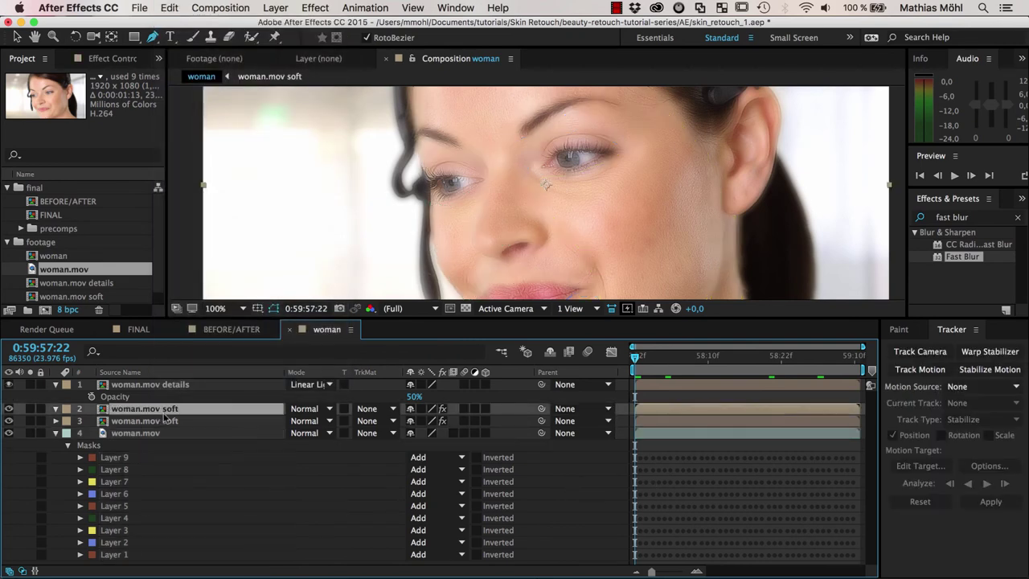
left_click(169, 8)
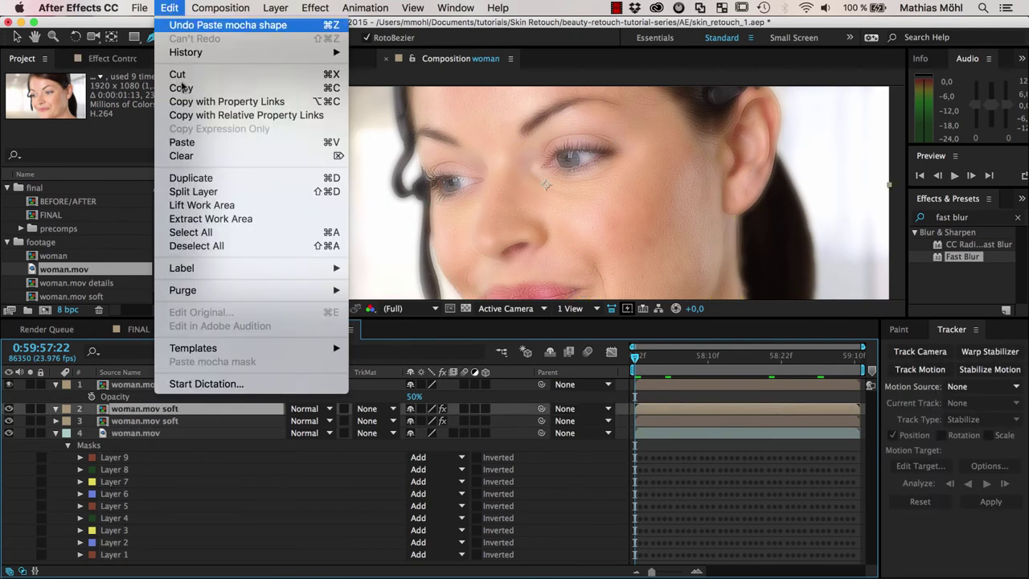
left_click(193, 143)
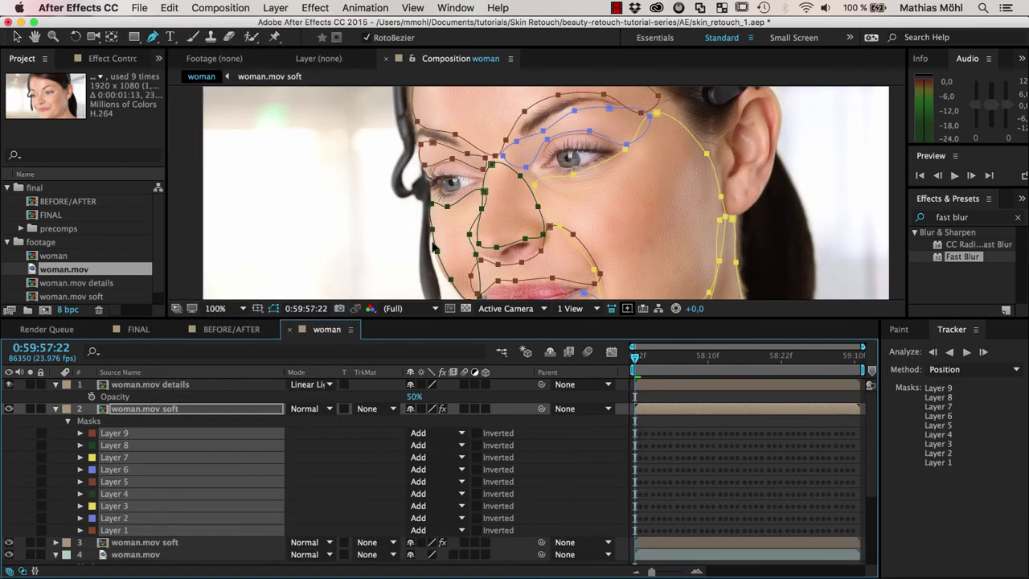
- Scrub to confirm the pasted masks track the face, then return to the starting frame
mouse_move(641, 360)
left_mouse_down()
mouse_move(836, 370)
mouse_move(635, 371)
left_mouse_up()
left_click(121, 553)
key("ctrl+v")
left_click(117, 461)
left_click(129, 439)
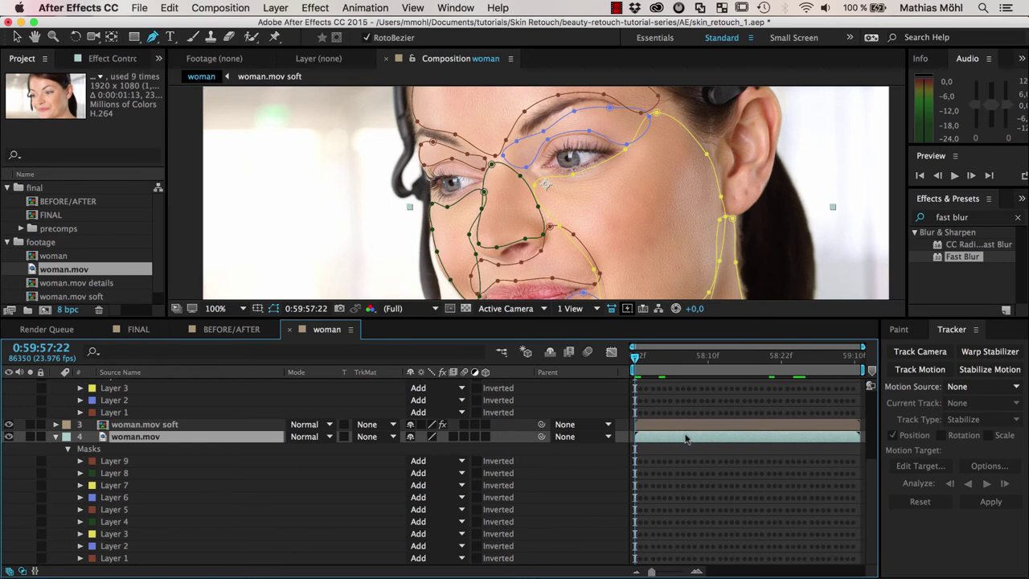
- Delete the woman.mov layer and collapse the soft layer's mask list
key("Delete")
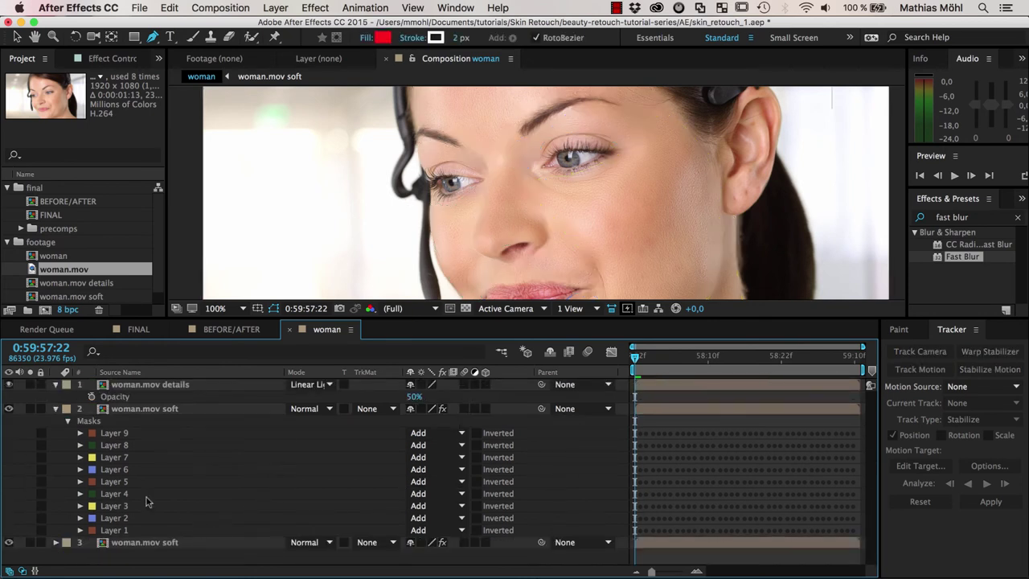
left_click(56, 410)
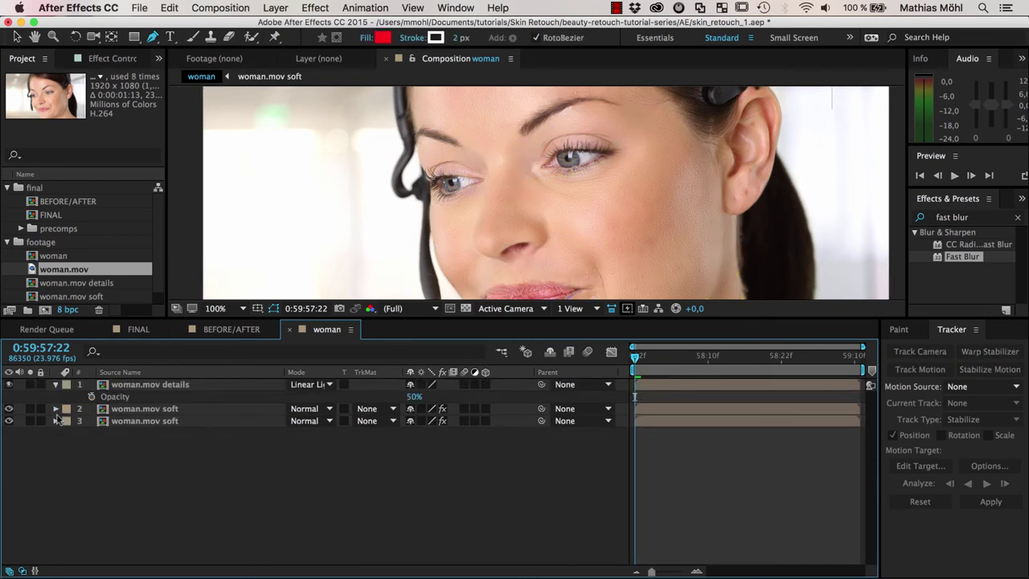
left_click(151, 424)
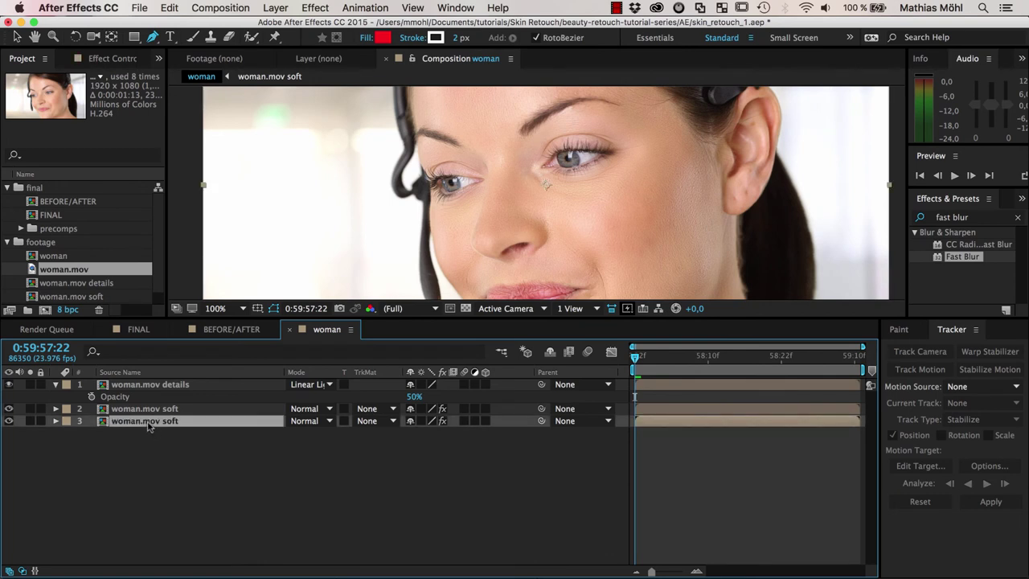
left_click(151, 410)
left_click(149, 424)
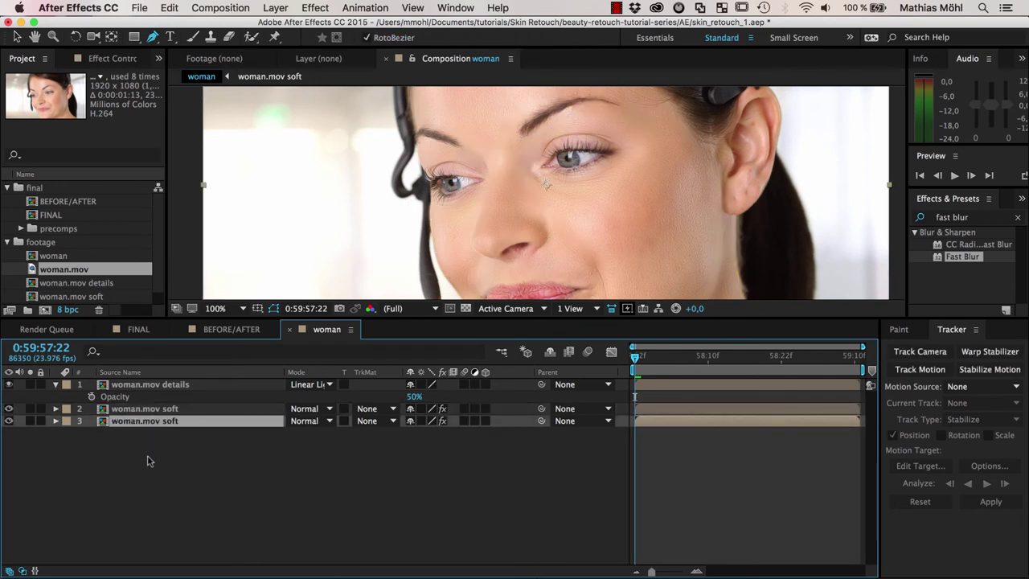
left_click(147, 461)
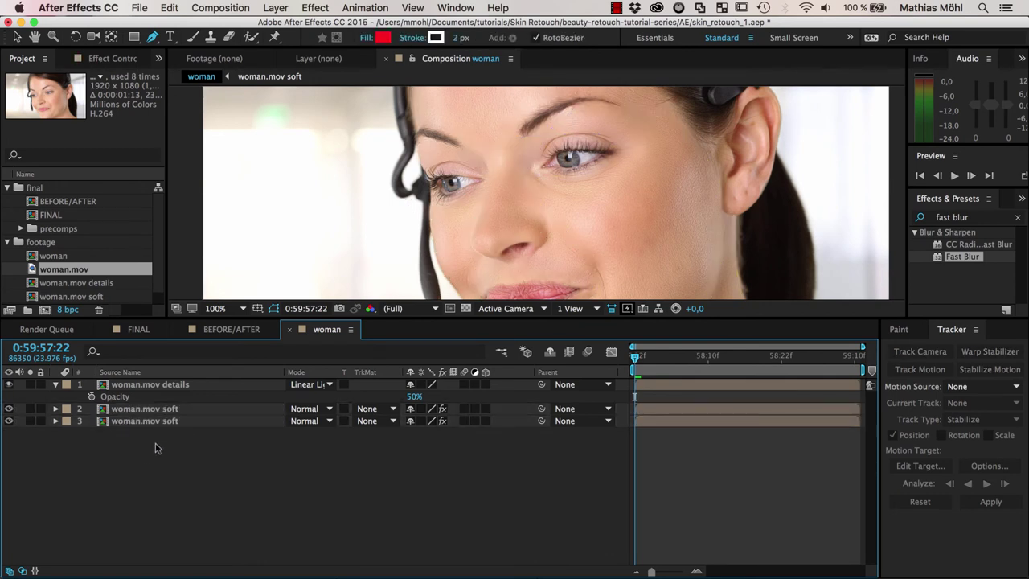
- Enlarge the Composition panel and scrub forward to check the masks follow the face
left_click(177, 409)
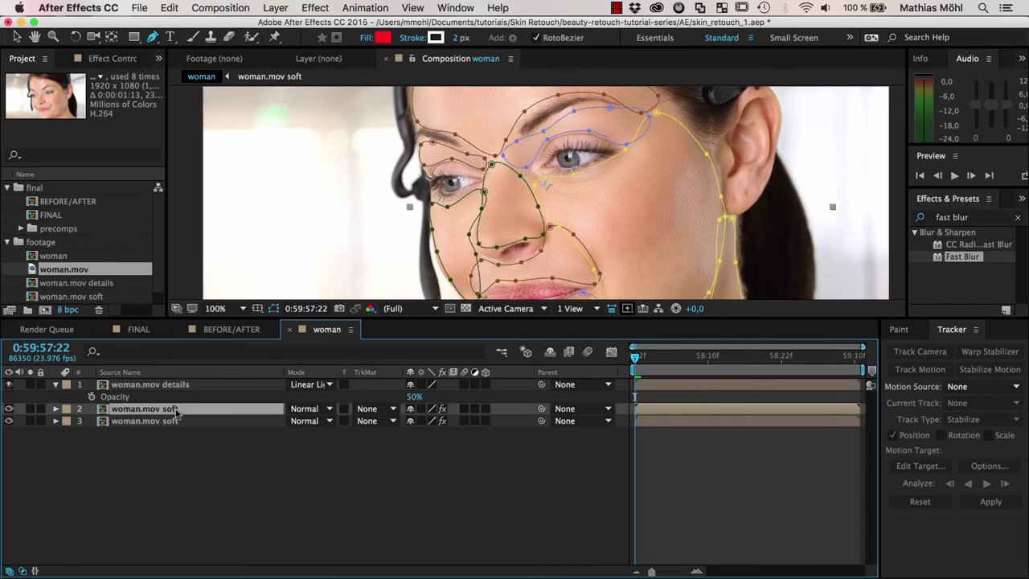
left_click_drag(435, 319, 434, 433)
left_click_drag(640, 475, 603, 483)
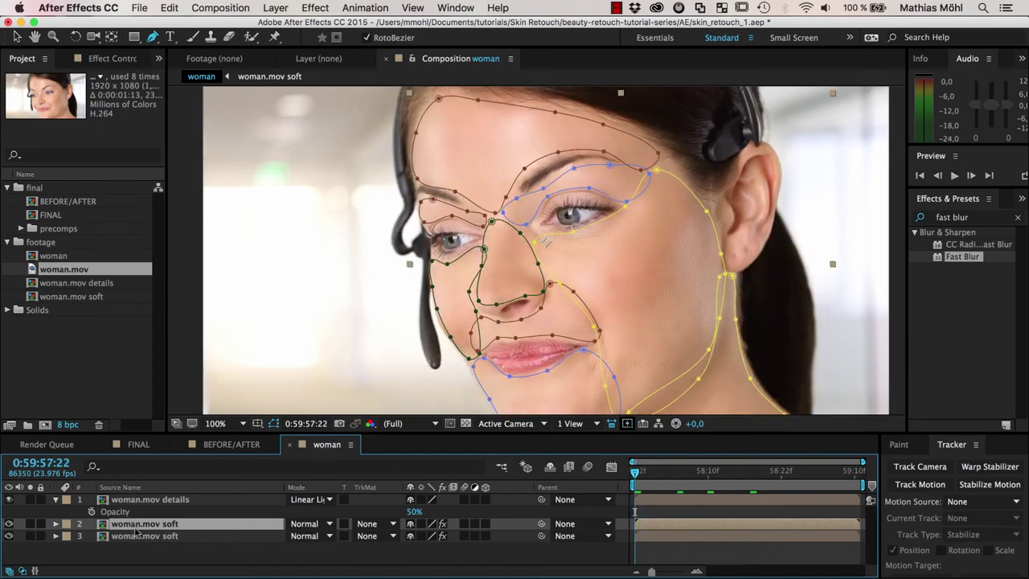
- Show Mask Feather on woman.mov soft and select all nine masks, hiding their outlines
key("f")
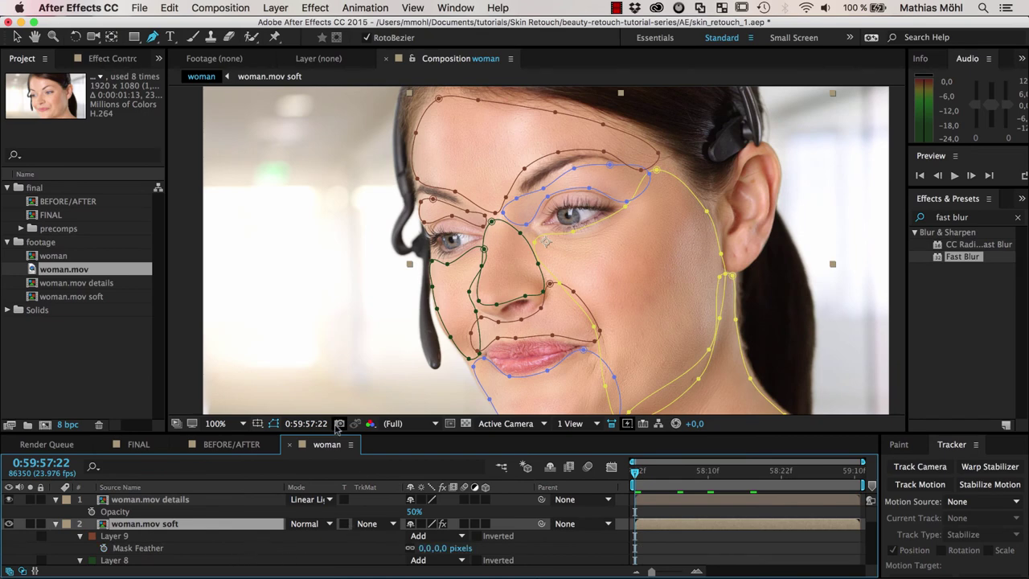
left_click_drag(336, 434, 312, 198)
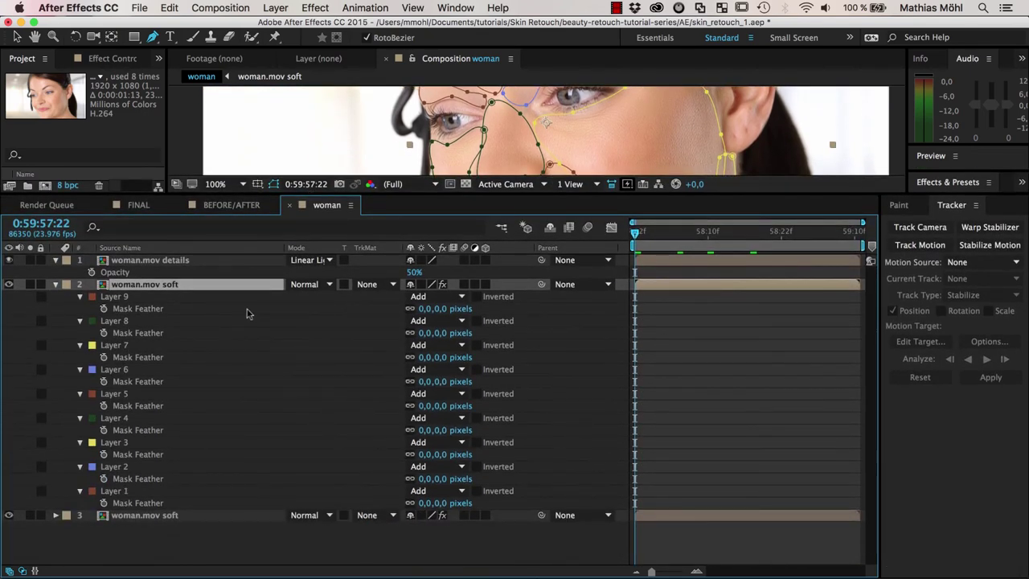
left_click(137, 310)
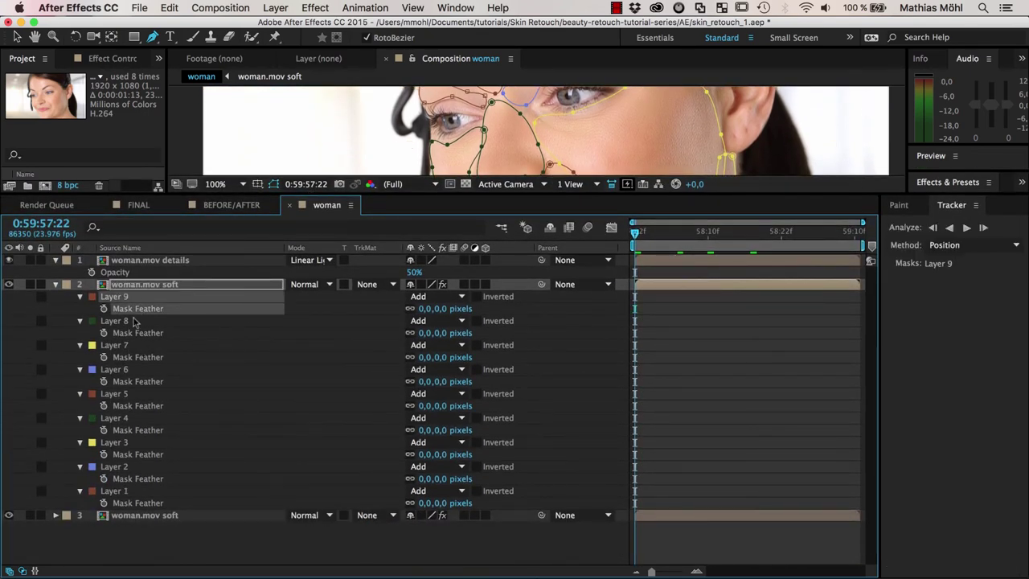
left_click(115, 492, "shift")
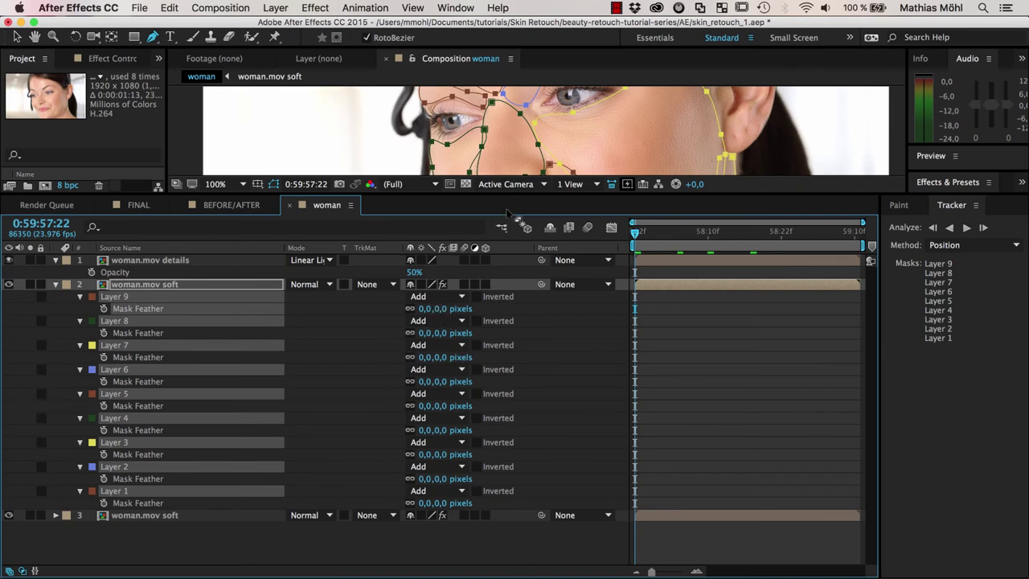
left_click_drag(505, 194, 505, 251)
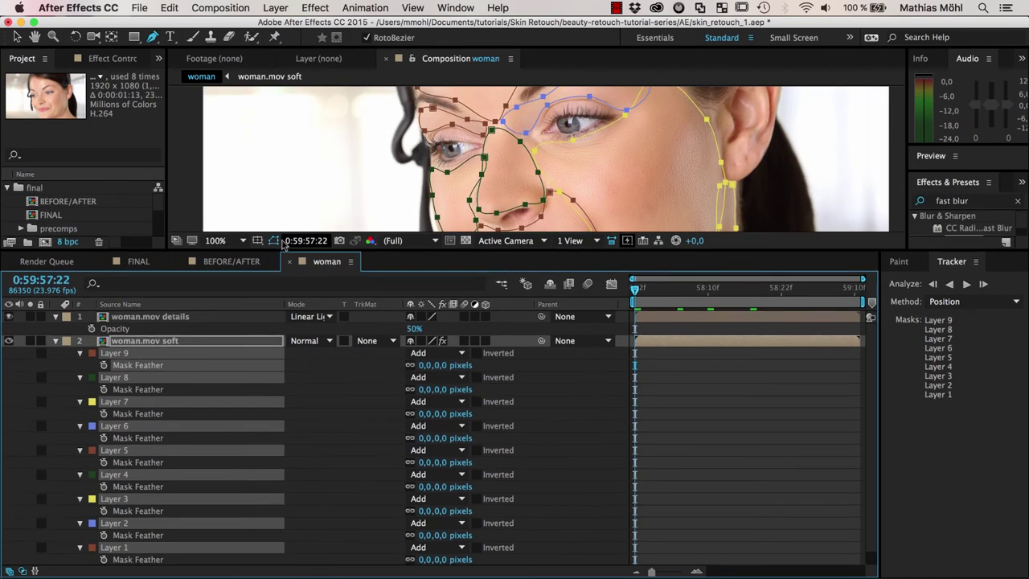
left_click(274, 240)
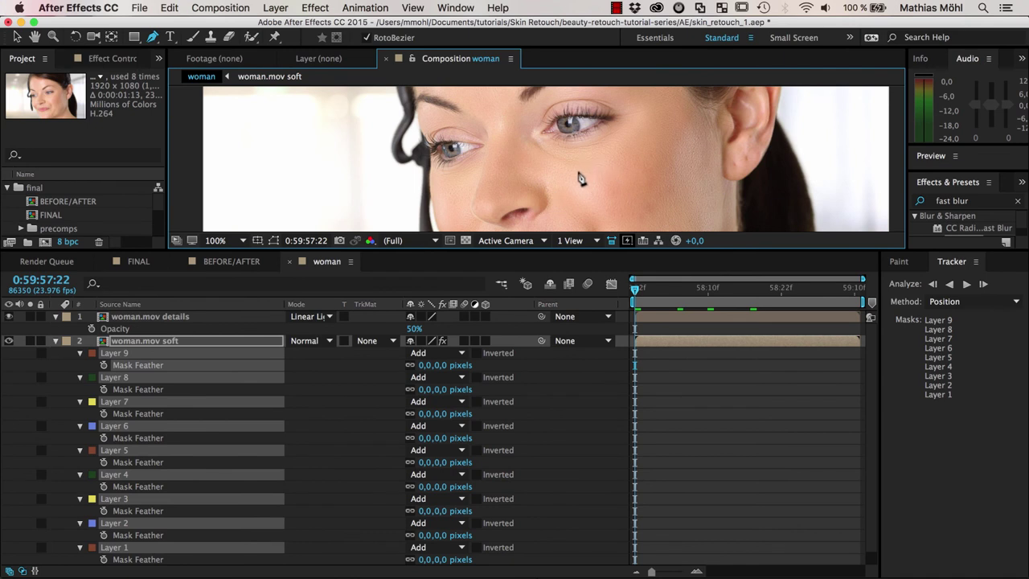
left_click(274, 241)
left_click(274, 241)
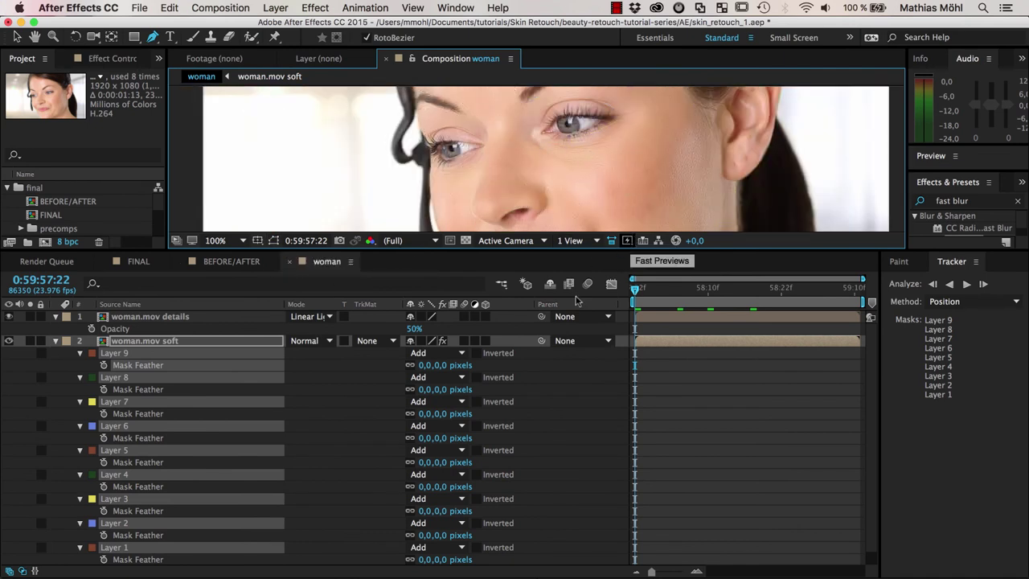
- Feather all nine face masks to 20 pixels, panning to check the nose and lips
left_click_drag(426, 365, 200, 403)
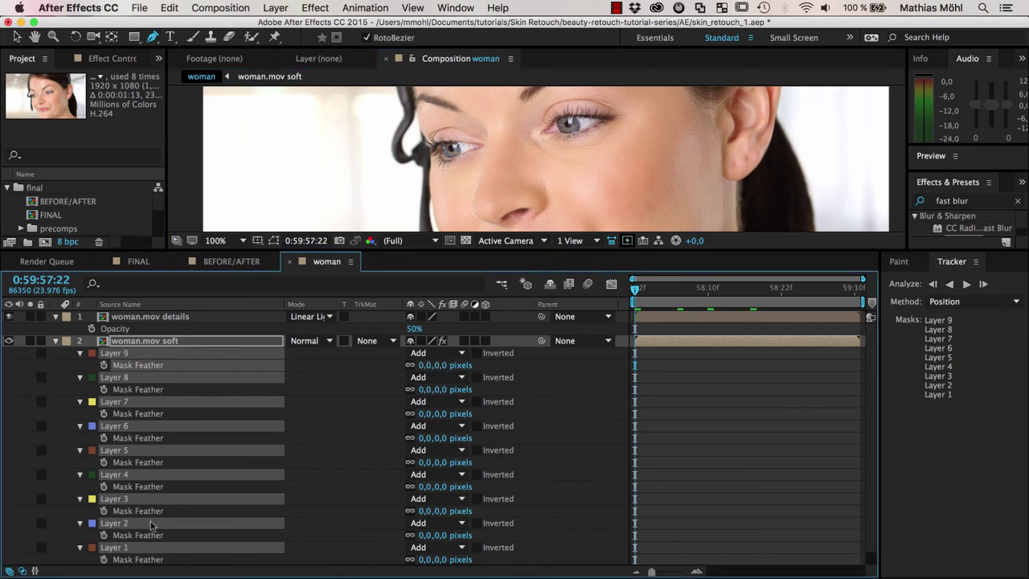
mouse_move(74, 365)
left_mouse_down()
mouse_move(170, 492)
mouse_move(183, 564)
left_mouse_up()
left_click_drag(426, 366, 518, 362)
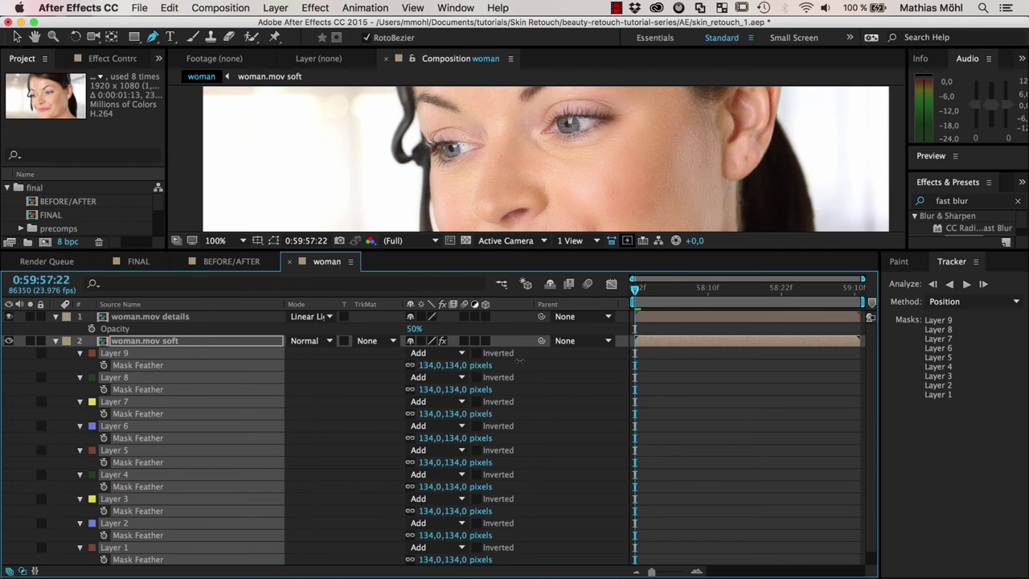
key("h")
left_click_drag(456, 211, 457, 144)
key("g")
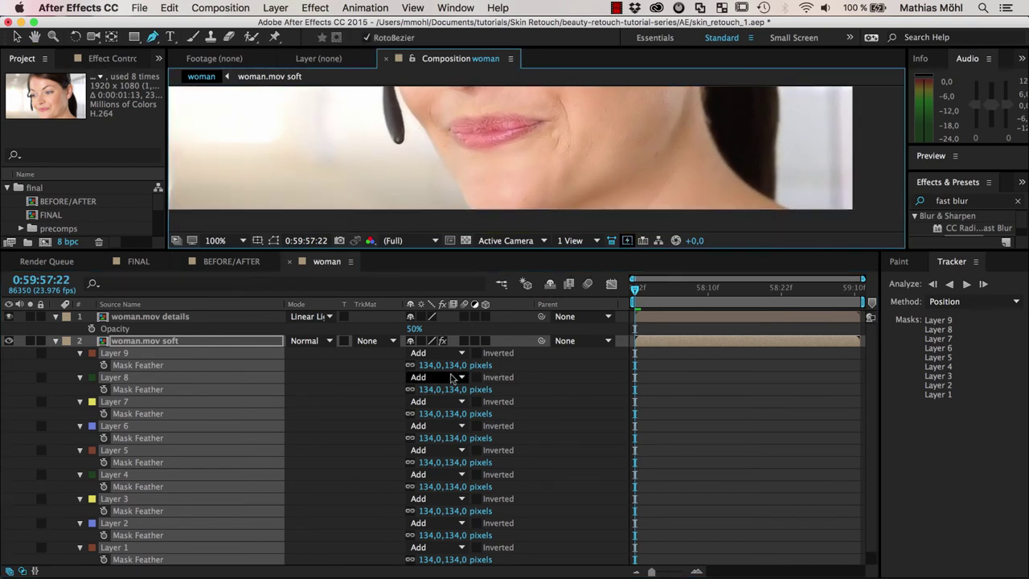
left_click_drag(456, 366, 384, 377)
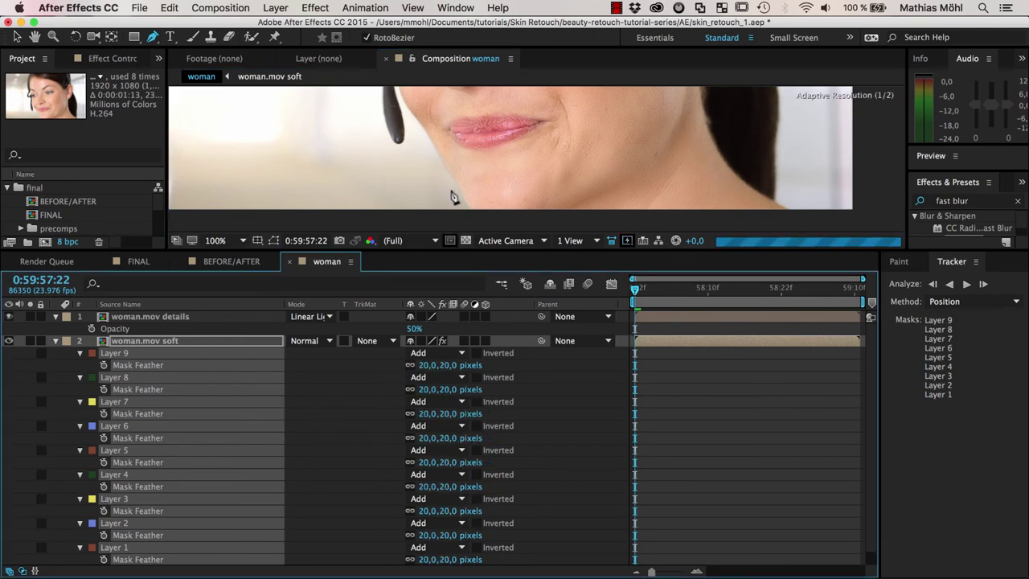
key("h")
mouse_move(514, 161)
left_mouse_down()
mouse_move(517, 127)
mouse_move(527, 186)
mouse_move(515, 131)
mouse_move(511, 153)
left_mouse_up()
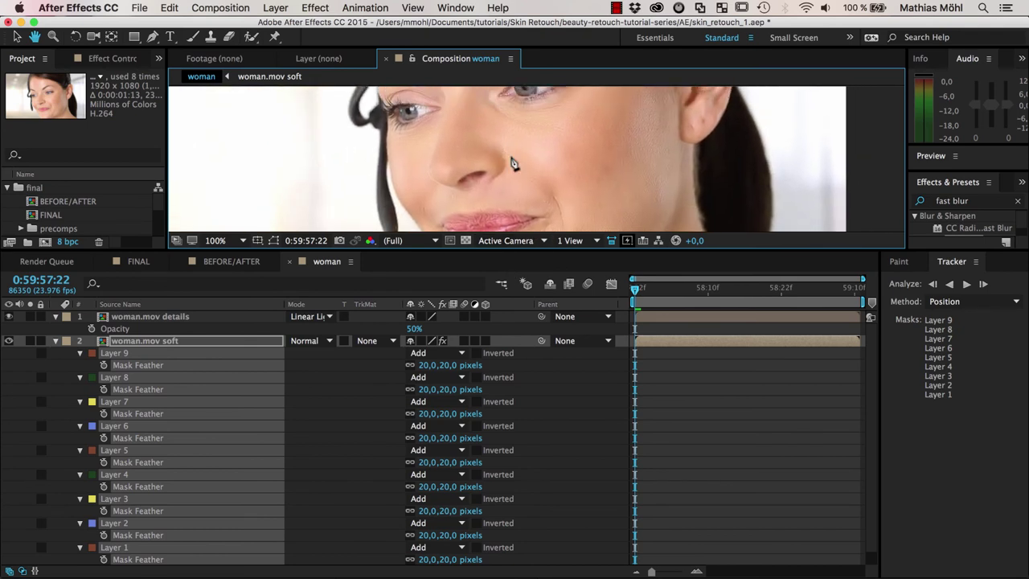
key("g")
left_click(148, 340)
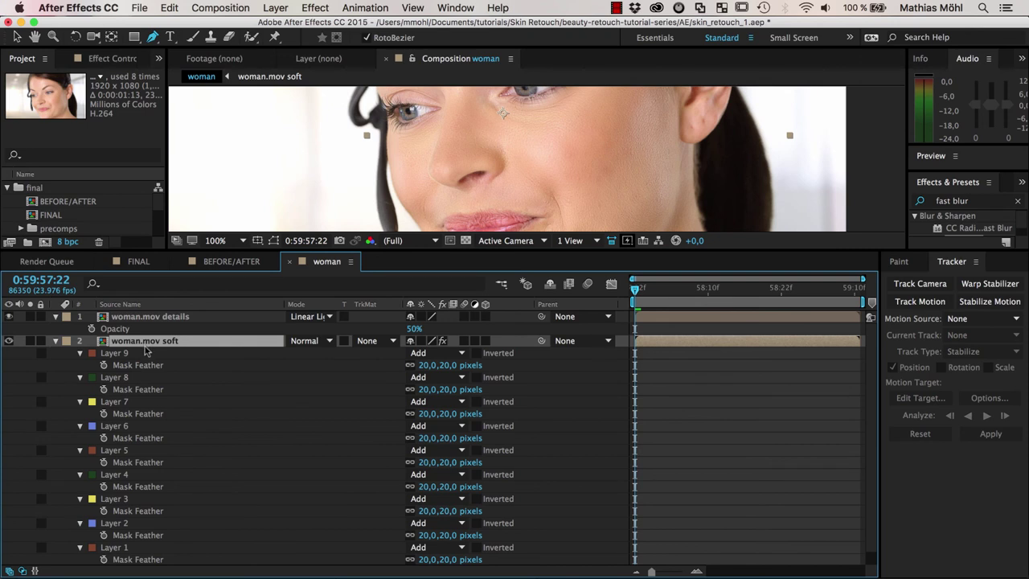
- Raise Fast Blur Blurriness on woman.mov soft from 18 to 33 and heighten the viewer
key("e")
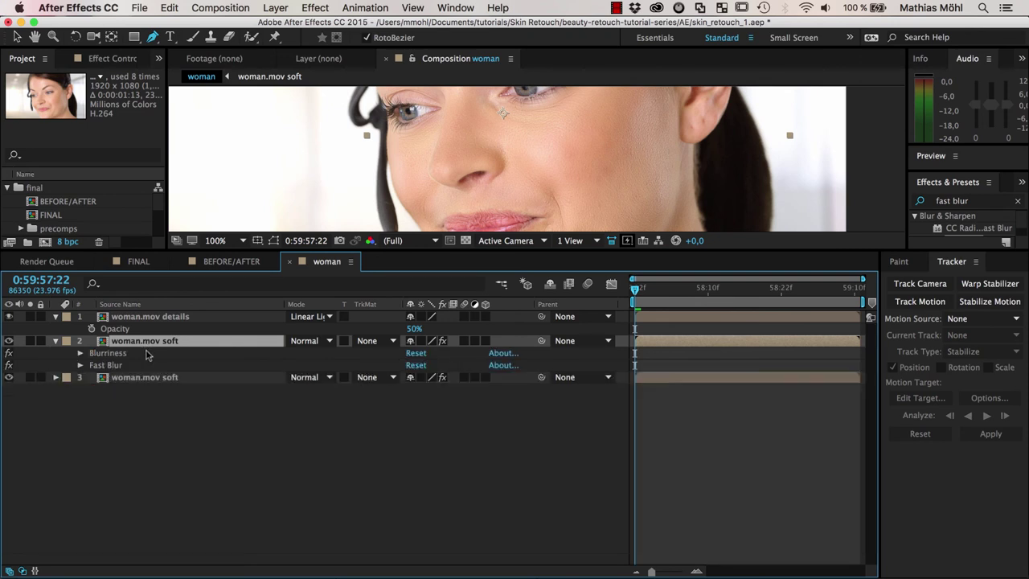
left_click(79, 365)
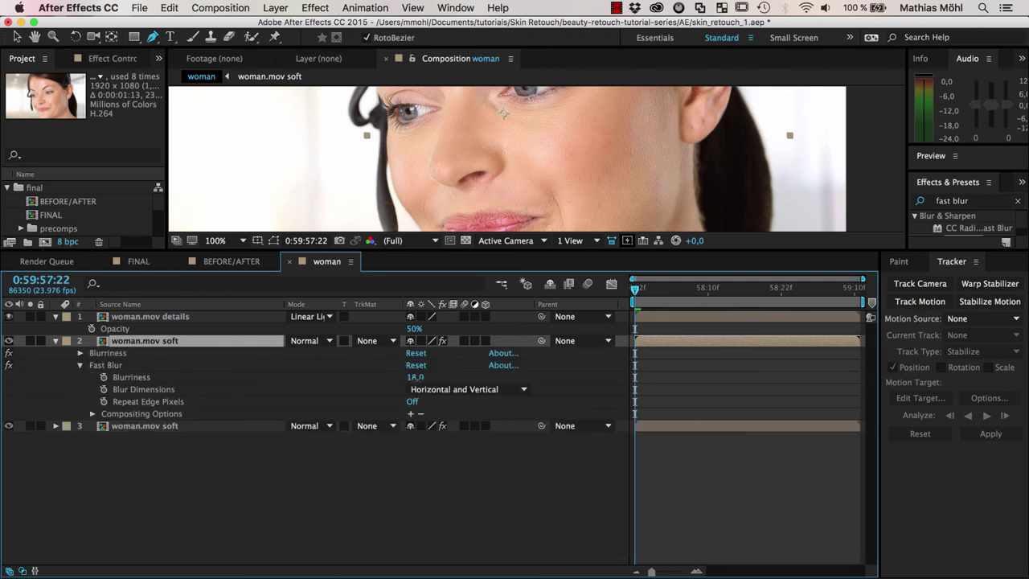
left_click_drag(415, 377, 431, 378)
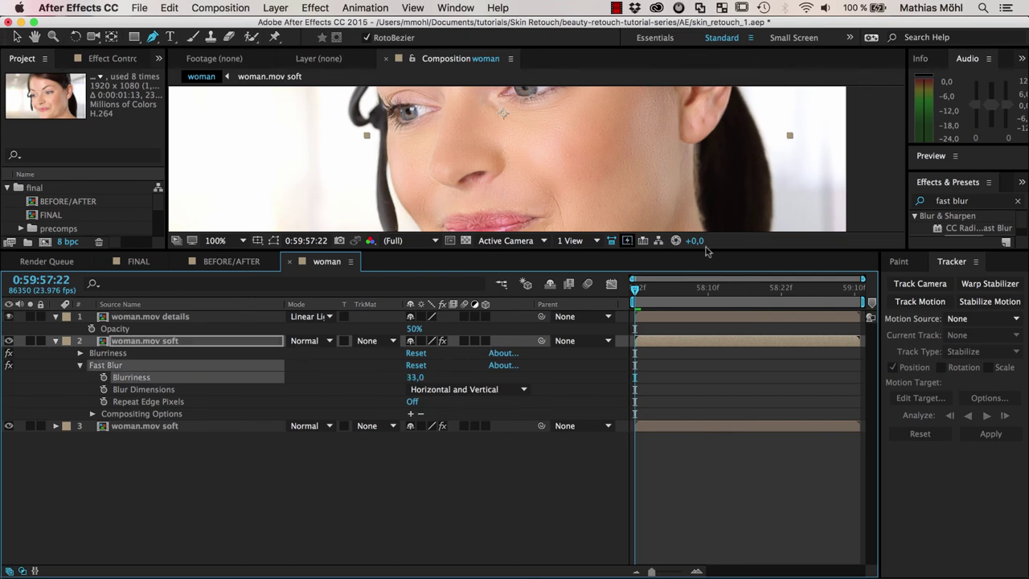
left_click_drag(706, 249, 706, 466)
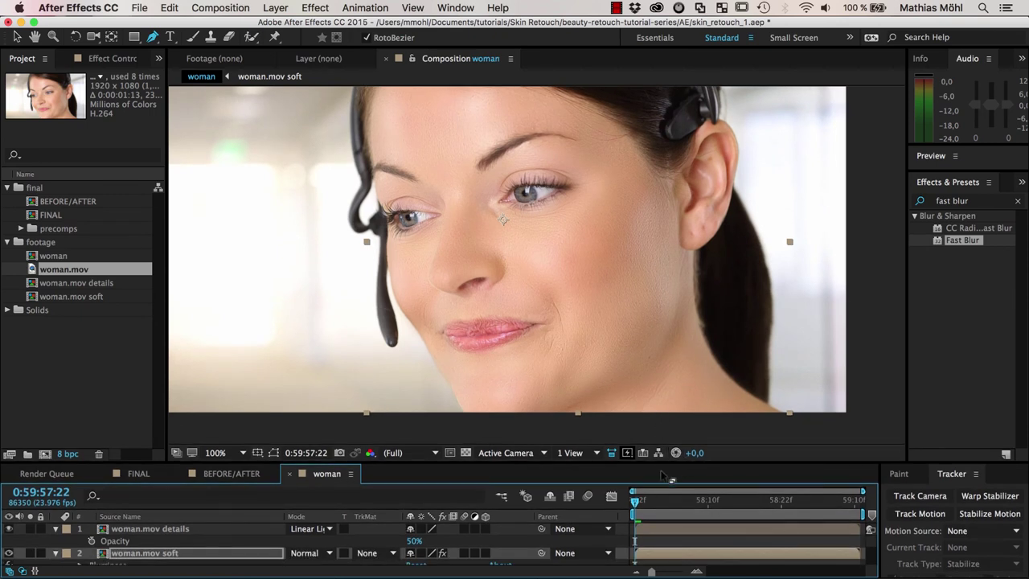
- Preview and stop at 0:59:58:11, zooming to 200% to inspect the nose and lips
mouse_move(637, 502)
left_mouse_down()
mouse_move(787, 506)
mouse_move(634, 501)
left_mouse_up()
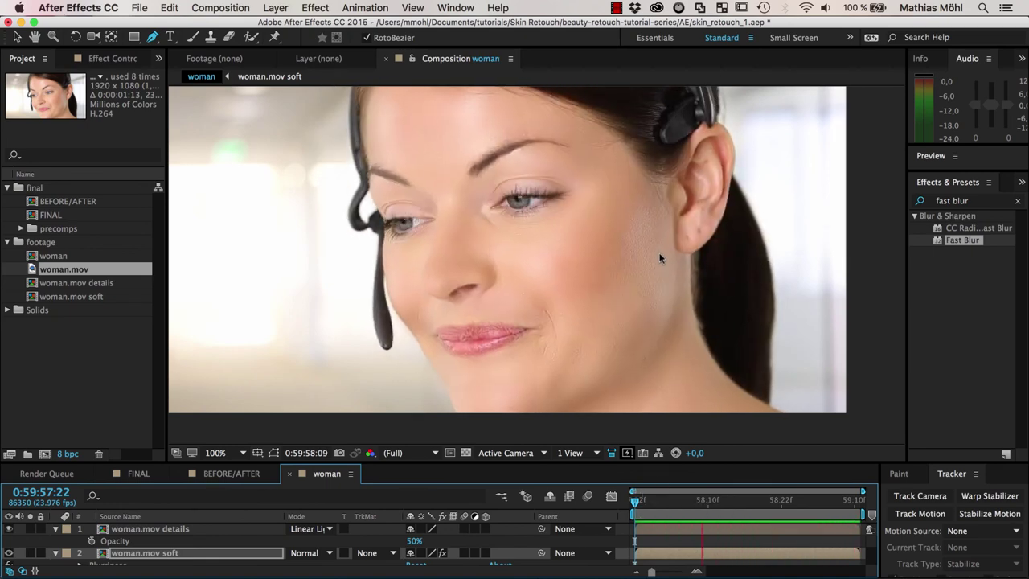
key("space")
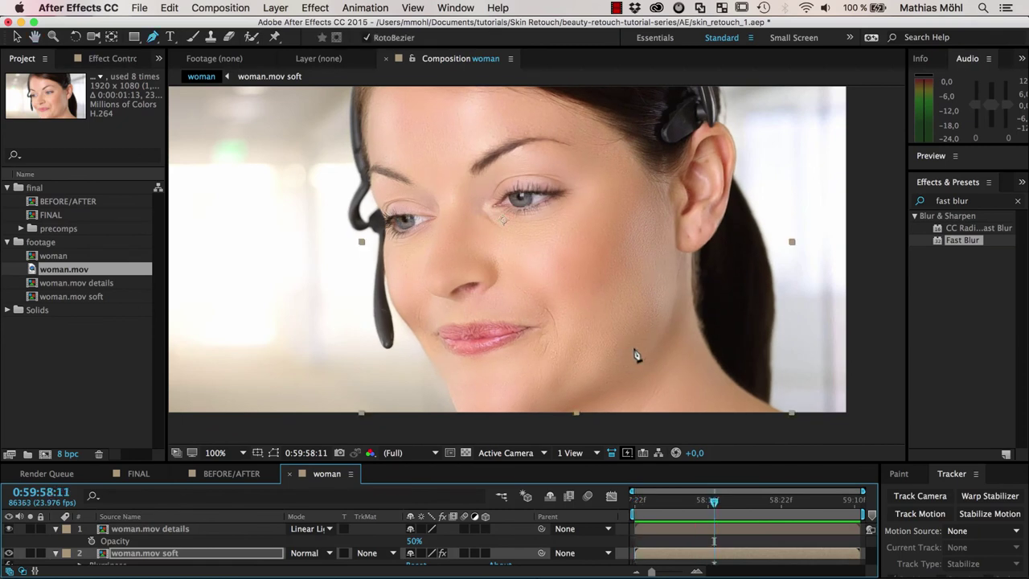
scroll(537, 362, "up", 2)
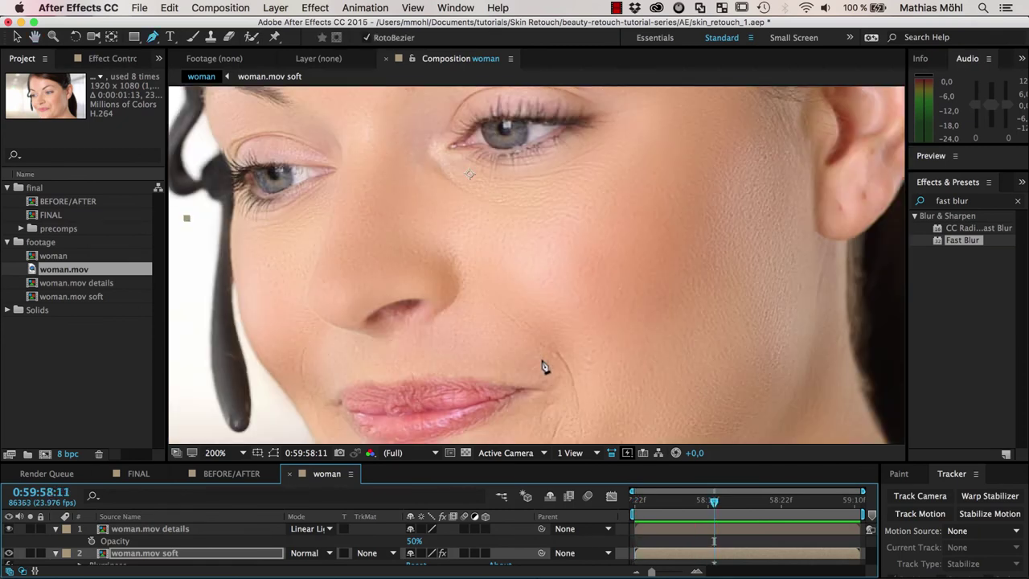
left_click_drag(575, 383, 561, 299)
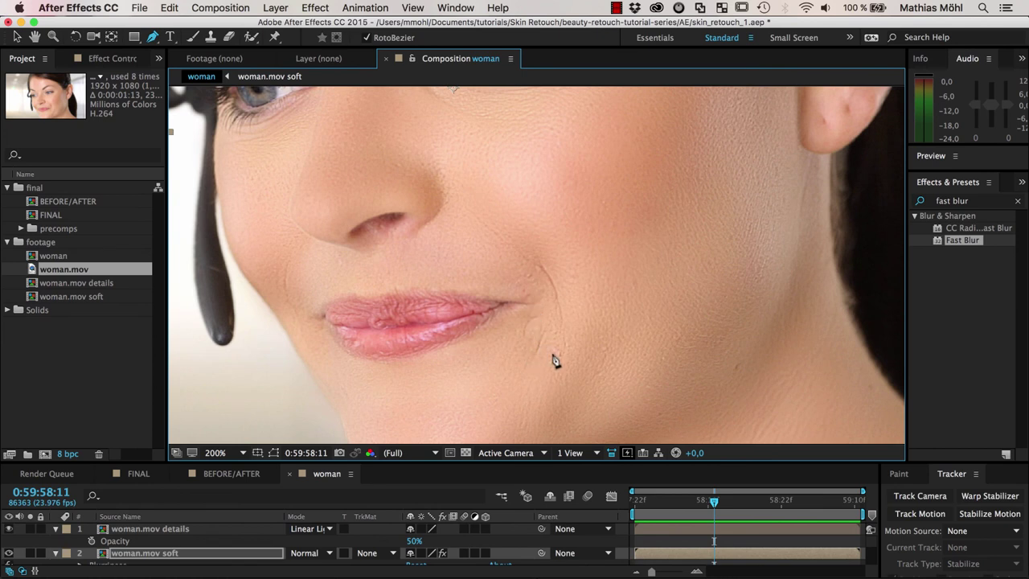
left_click(143, 555)
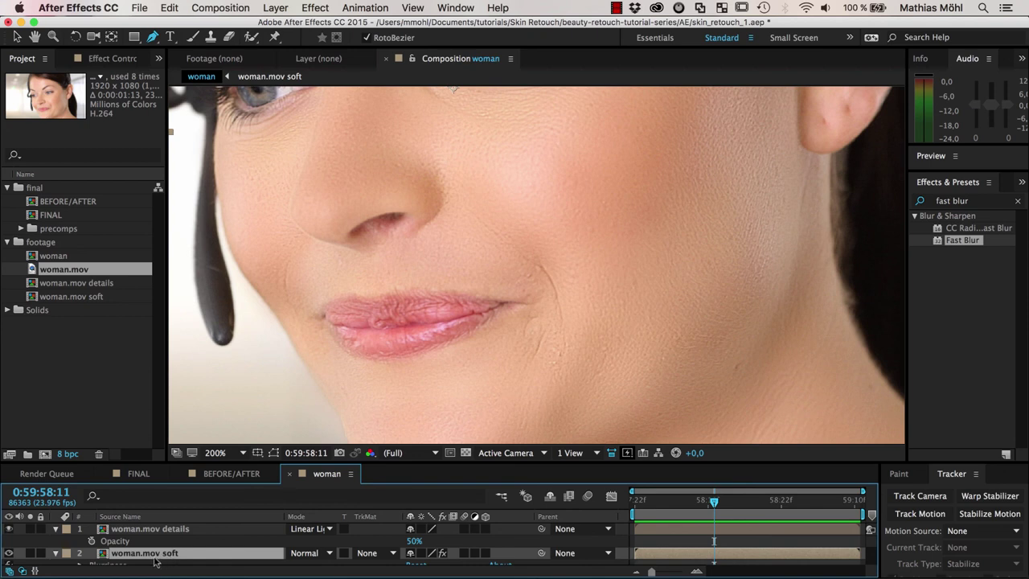
left_click(30, 529)
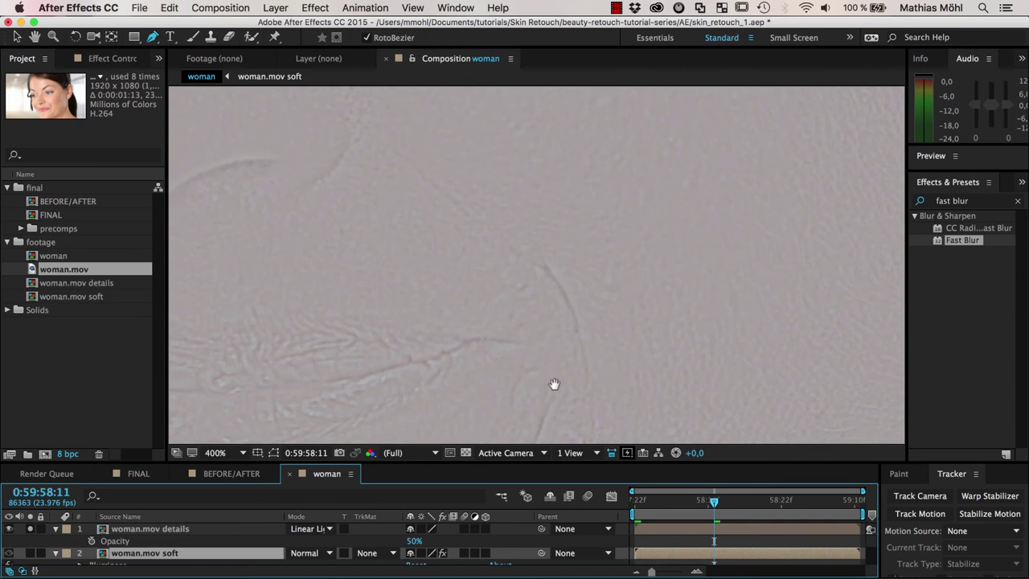
scroll(555, 384, "up", 2)
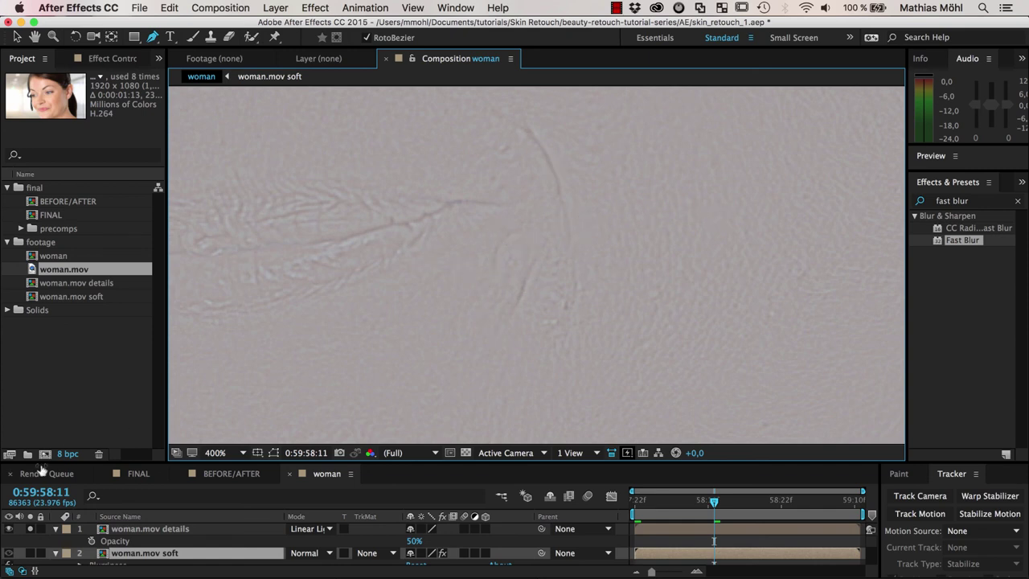
left_click(29, 529)
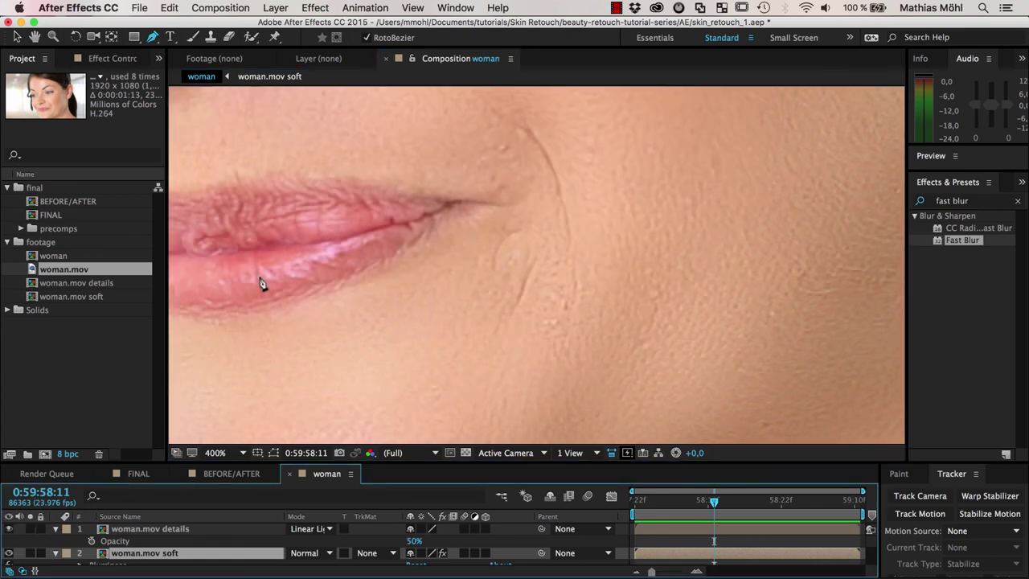
key("slash")
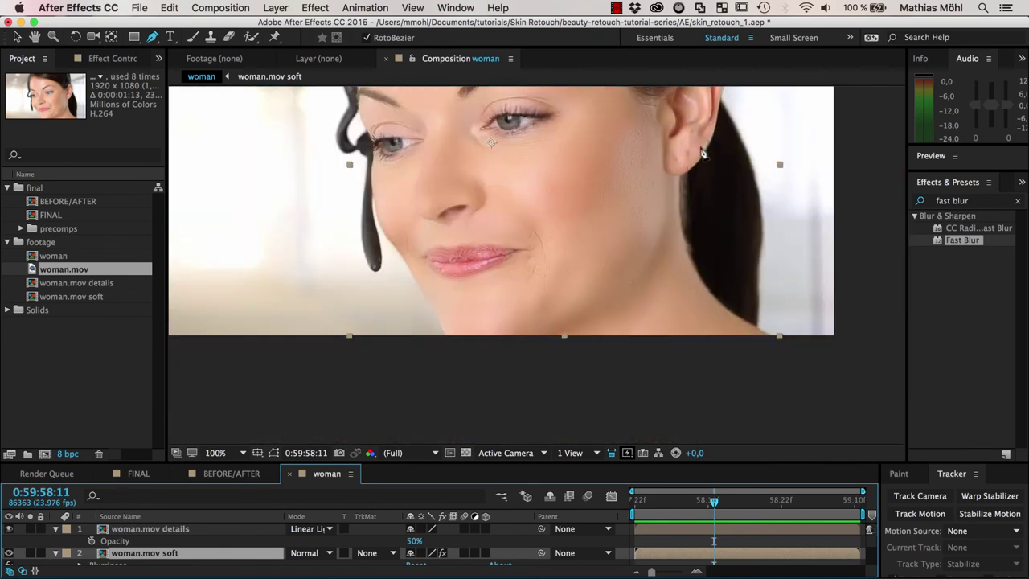
key("period")
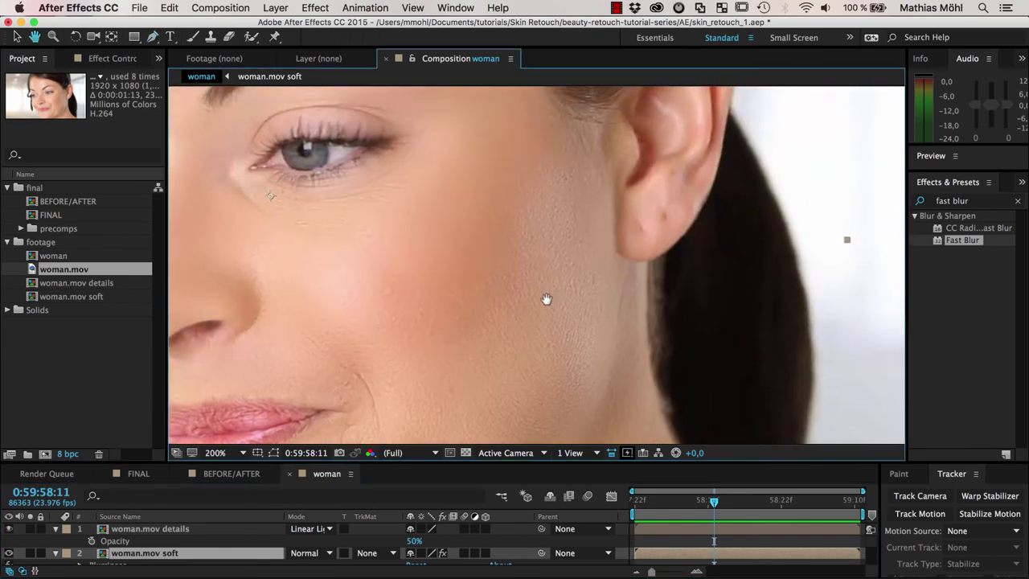
left_click_drag(733, 115, 532, 311)
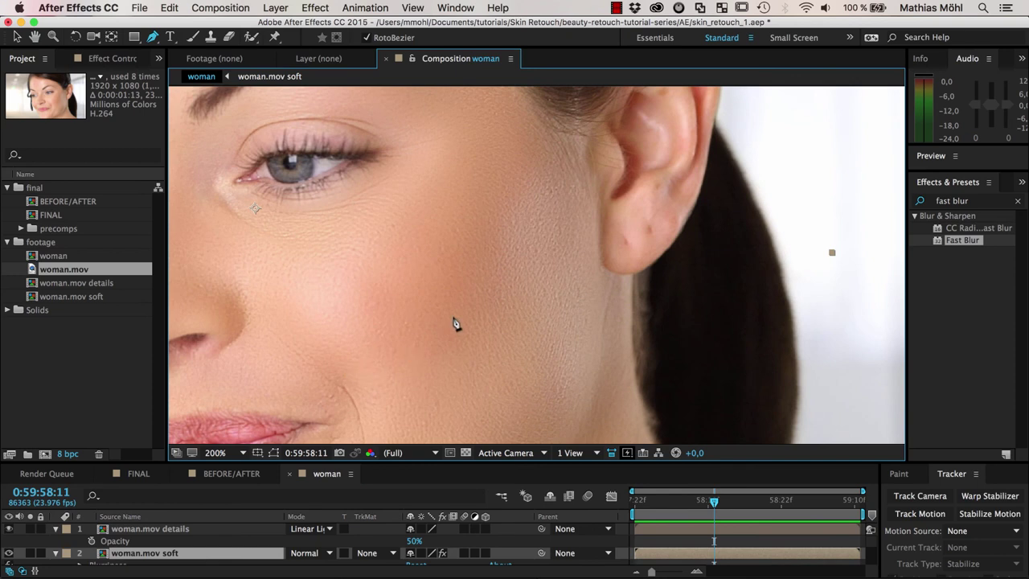
key("comma")
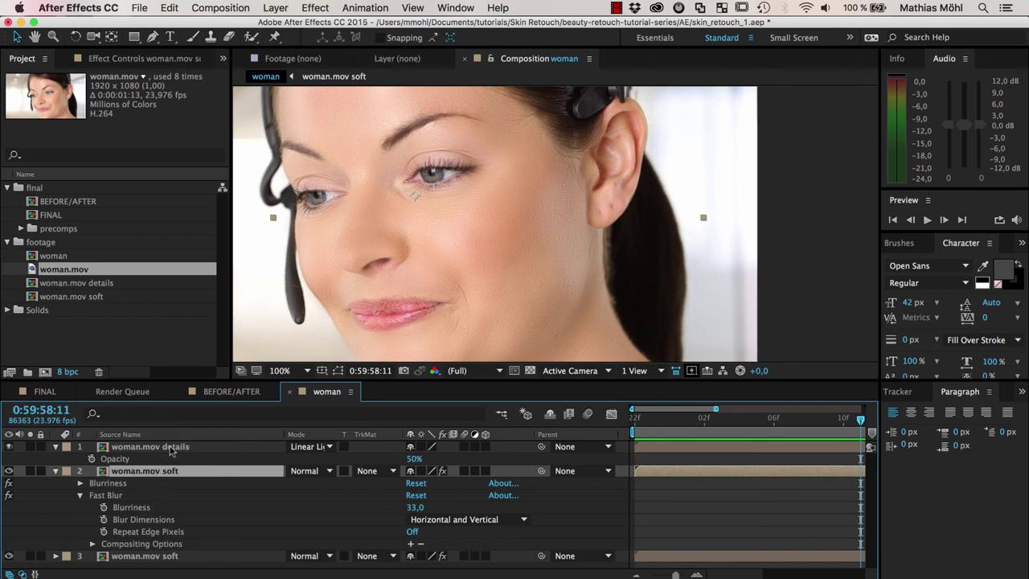
left_click(170, 447)
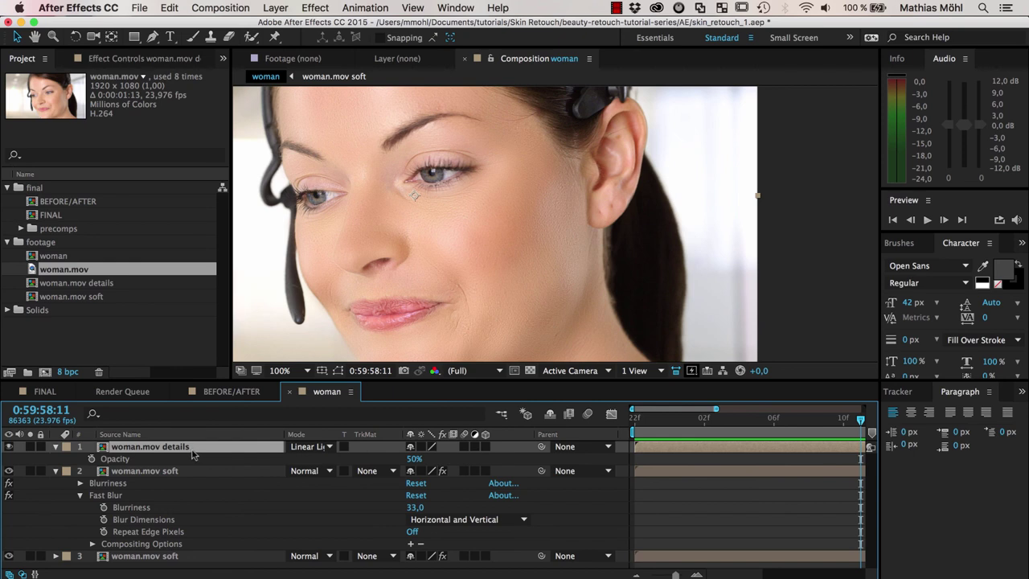